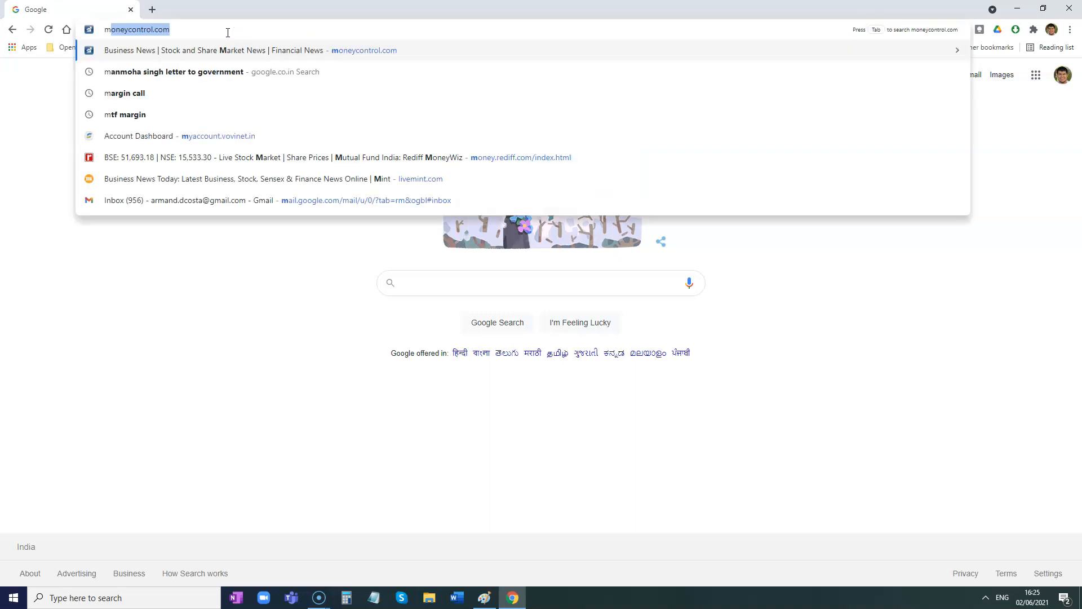
- Open moneycontrol.com, search quotes for "hindusta" and open the Hindustan Unilever stock page
{"action": "key", "text": "Return"}
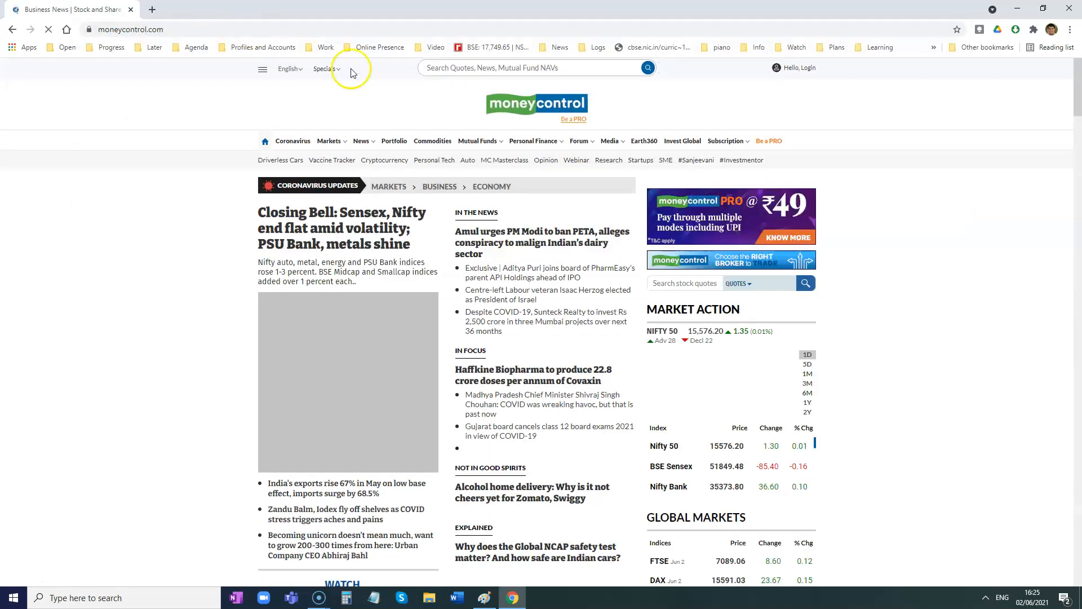
{"action": "left_click", "coordinate": [506, 69]}
{"action": "type", "text": "h"}
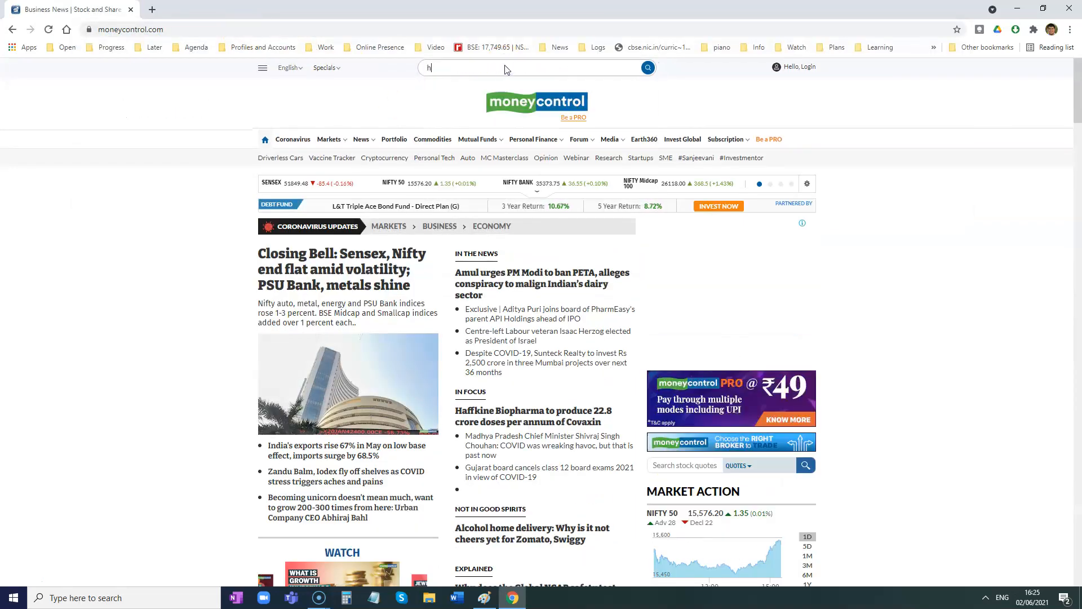
{"action": "type", "text": "industa"}
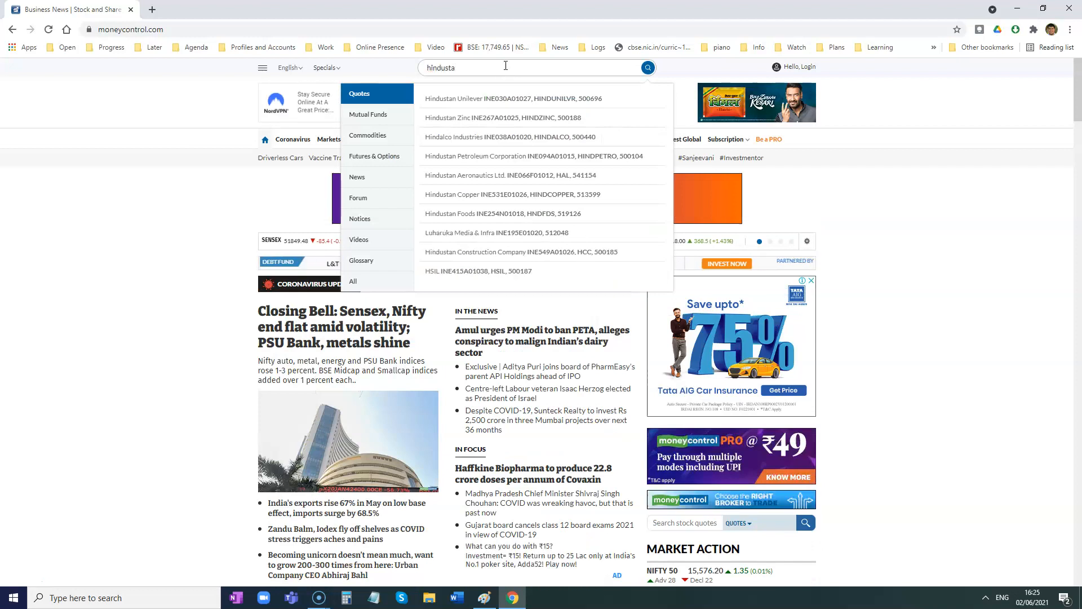
{"action": "left_click", "coordinate": [473, 106]}
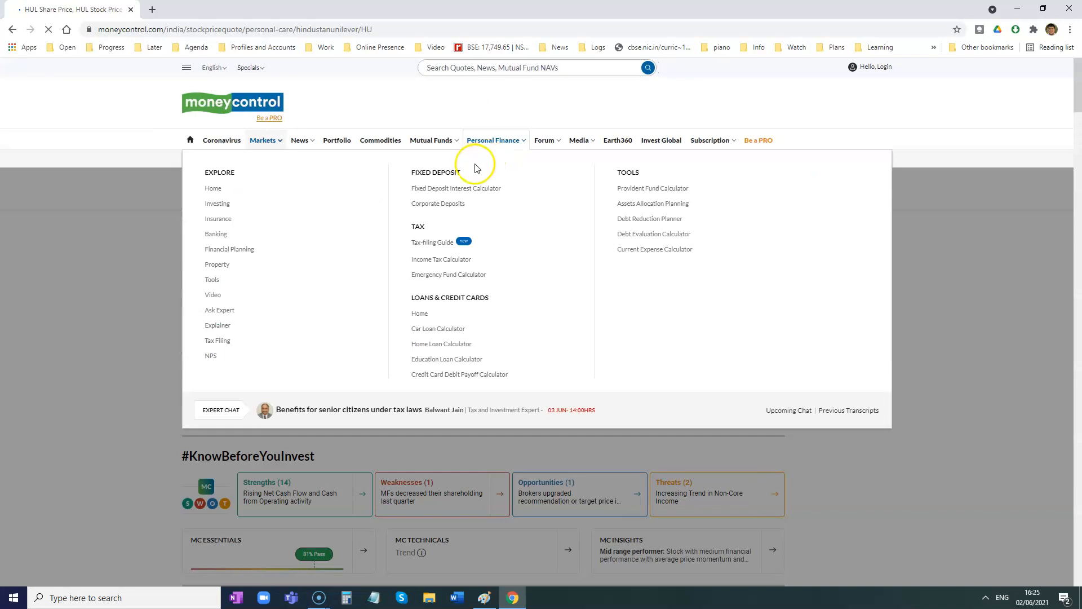
- Open Hindustan Unilever's detailed Profit & Loss and Balance Sheet pages in separate tabs and view the Profit & Loss account
{"action": "scroll", "coordinate": [881, 270], "scroll_direction": "down", "scroll_amount": 4}
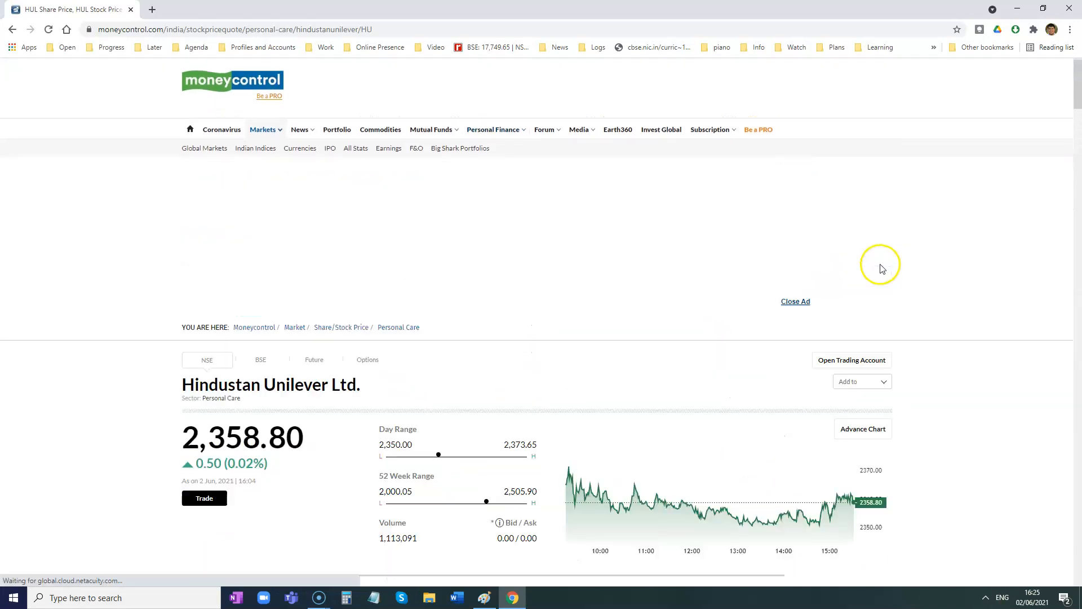
{"action": "scroll", "coordinate": [793, 237], "scroll_direction": "down", "scroll_amount": 8}
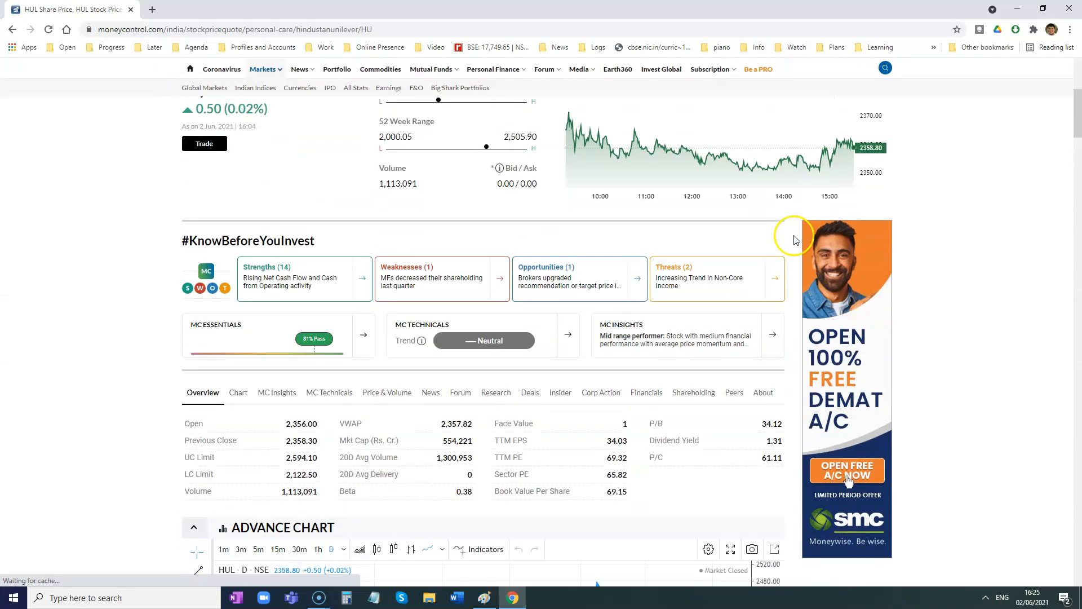
{"action": "left_click", "coordinate": [633, 277]}
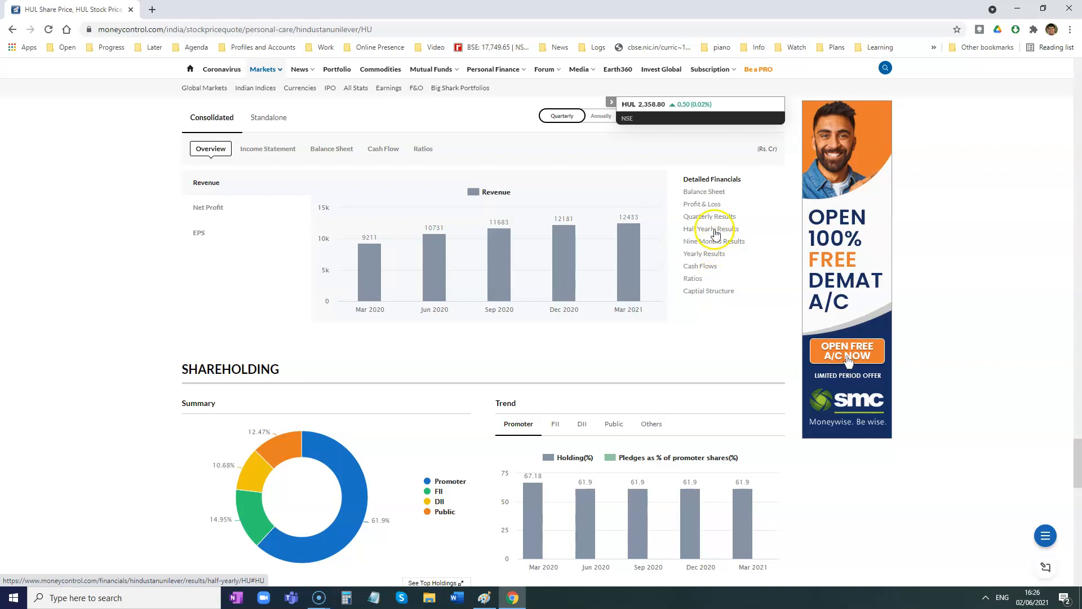
{"action": "middle_click", "coordinate": [693, 207]}
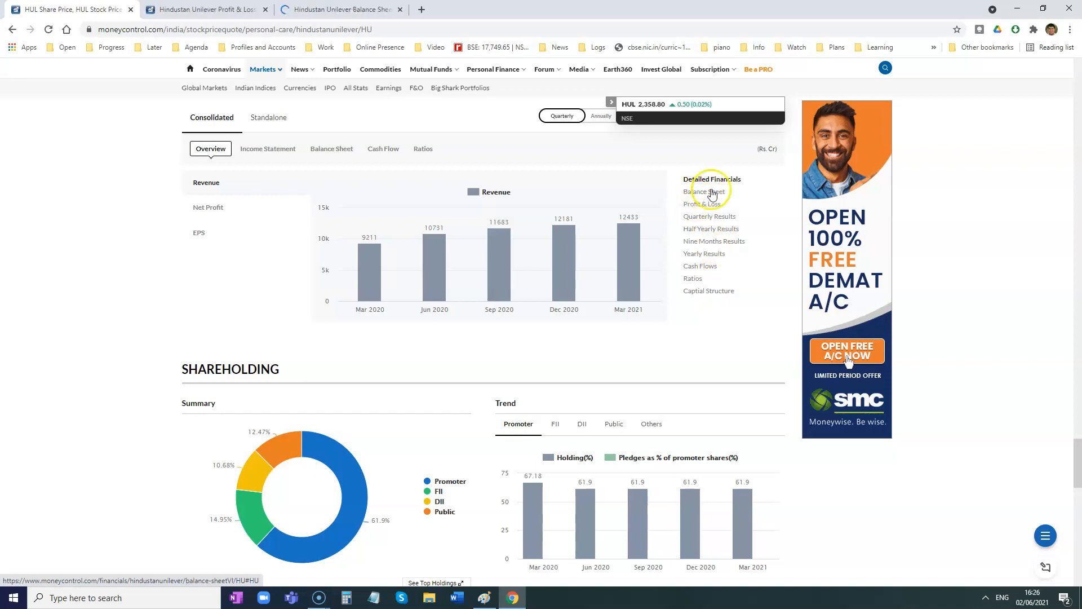
{"action": "left_click", "coordinate": [237, 8]}
{"action": "scroll", "coordinate": [165, 304], "scroll_direction": "down", "scroll_amount": 1}
{"action": "scroll", "coordinate": [165, 303], "scroll_direction": "down", "scroll_amount": 5}
{"action": "scroll", "coordinate": [247, 200], "scroll_direction": "up", "scroll_amount": 1}
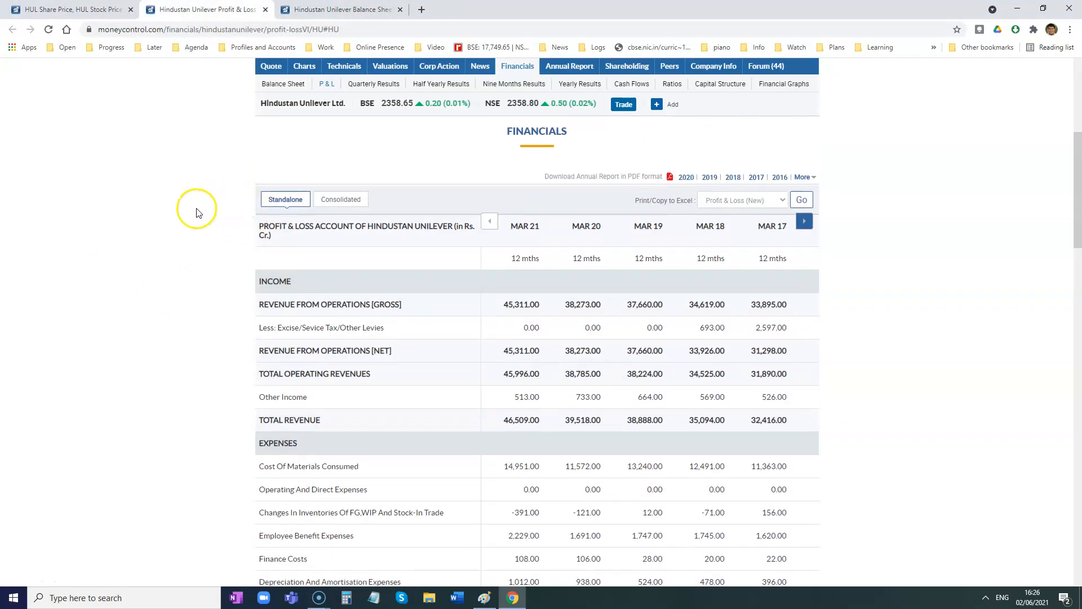
- Open Google Drive in a new browser tab and create a blank Google Sheets spreadsheet
{"action": "left_click", "coordinate": [425, 10]}
{"action": "type", "text": "drive.google.com/drive/recent"}
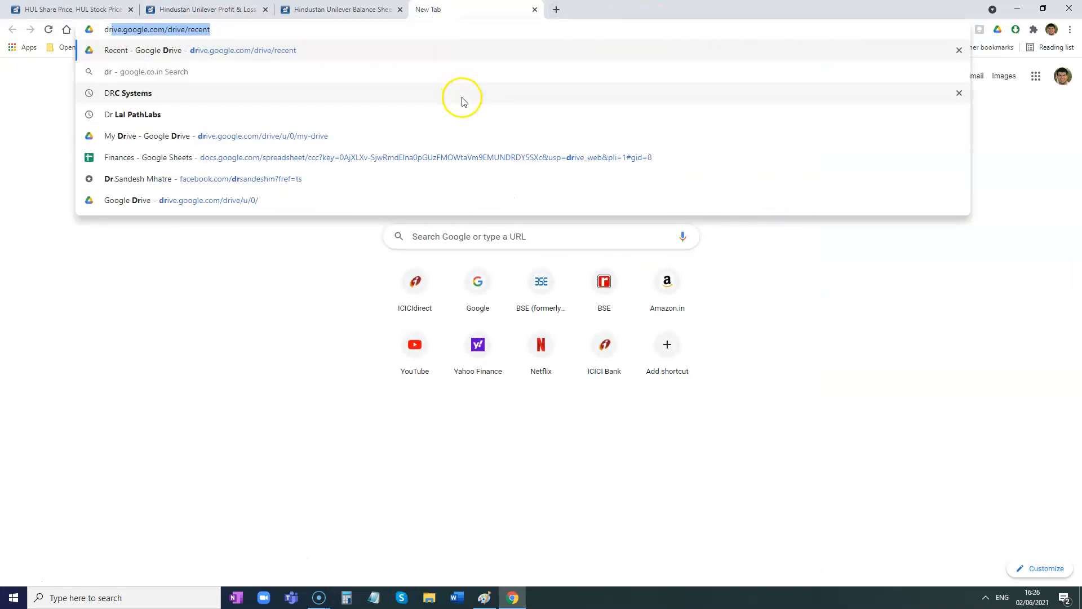
{"action": "key", "text": "Return"}
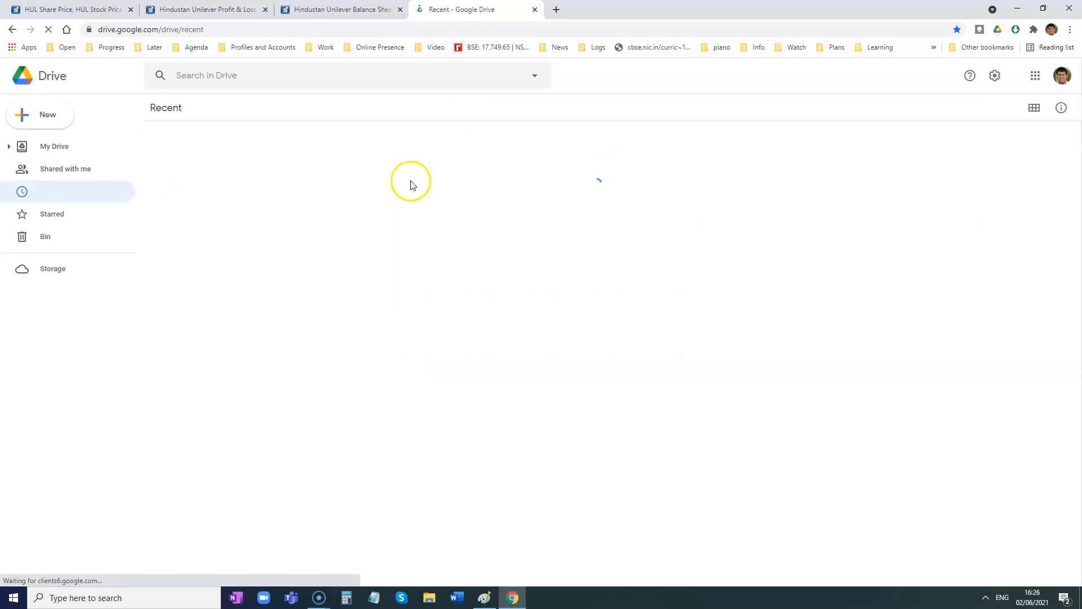
{"action": "left_click", "coordinate": [46, 116]}
{"action": "left_click", "coordinate": [96, 213]}
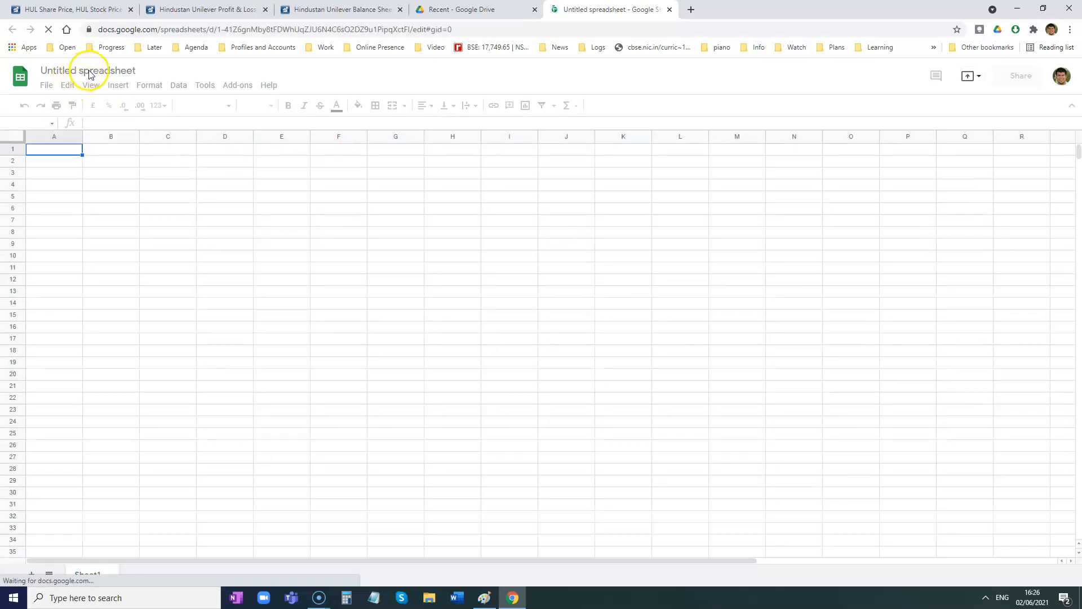
- Rename the spreadsheet as "Comparative and Commonsize Statements"
{"action": "left_click", "coordinate": [95, 71]}
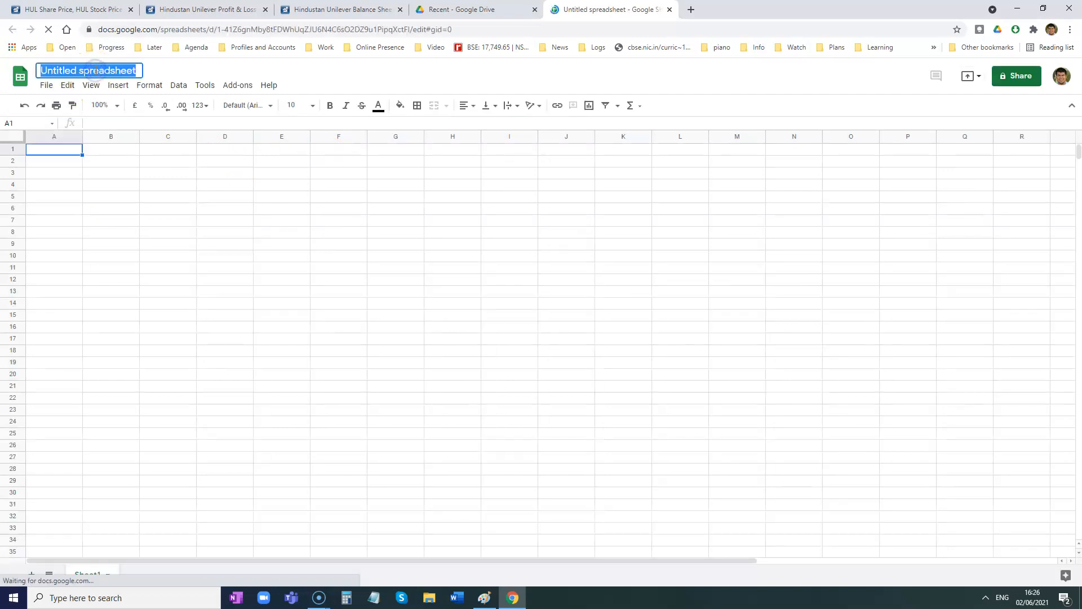
{"action": "type", "text": "Comparative and Commonsize"}
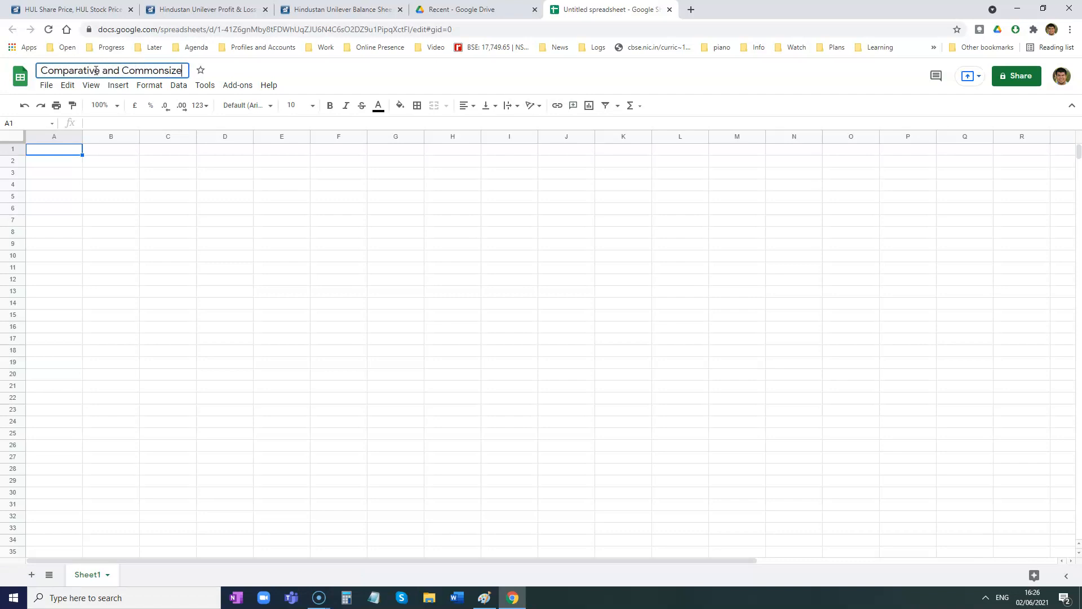
{"action": "type", "text": " Statements"}
{"action": "key", "text": "Return"}
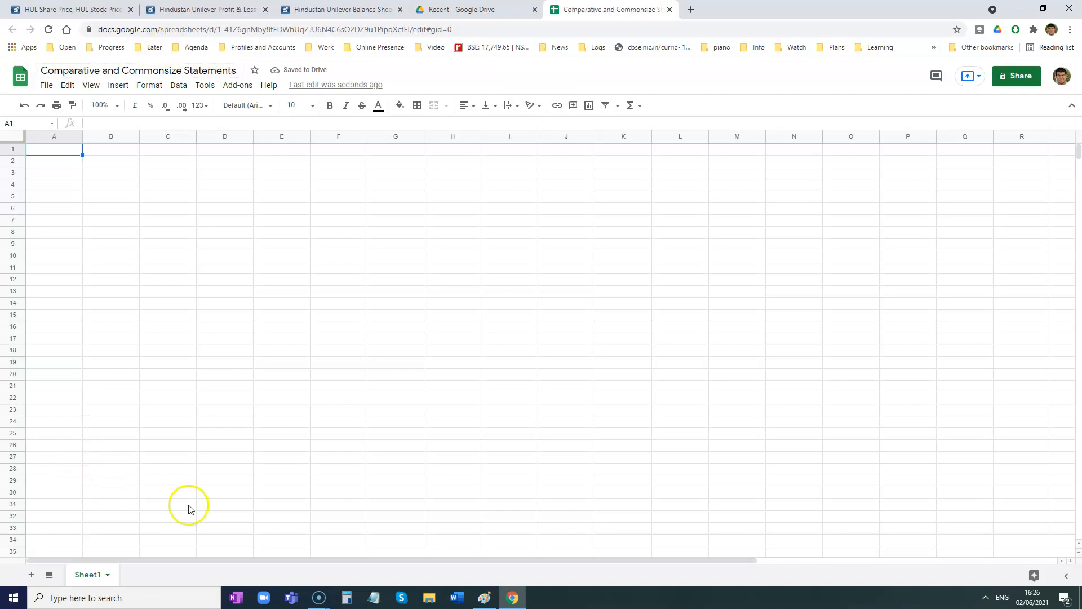
- Add a second sheet and name the two sheets "Comparative Profit and Loss" and "Comparative Balance Sheet"
{"action": "left_click", "coordinate": [32, 574]}
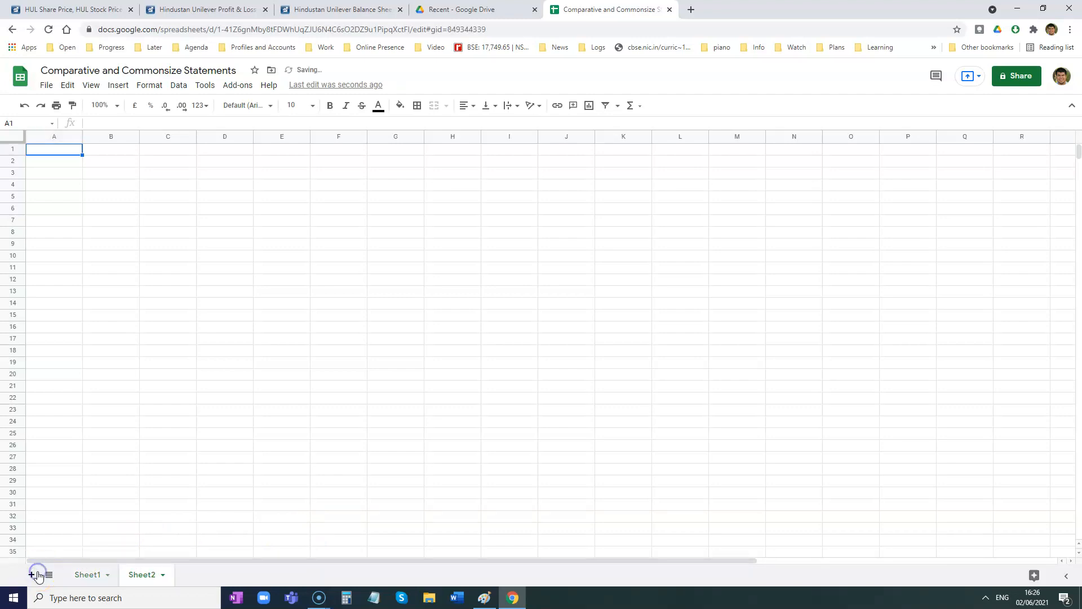
{"action": "double_click", "coordinate": [90, 574]}
{"action": "type", "text": "Comparative Profit and Loss"}
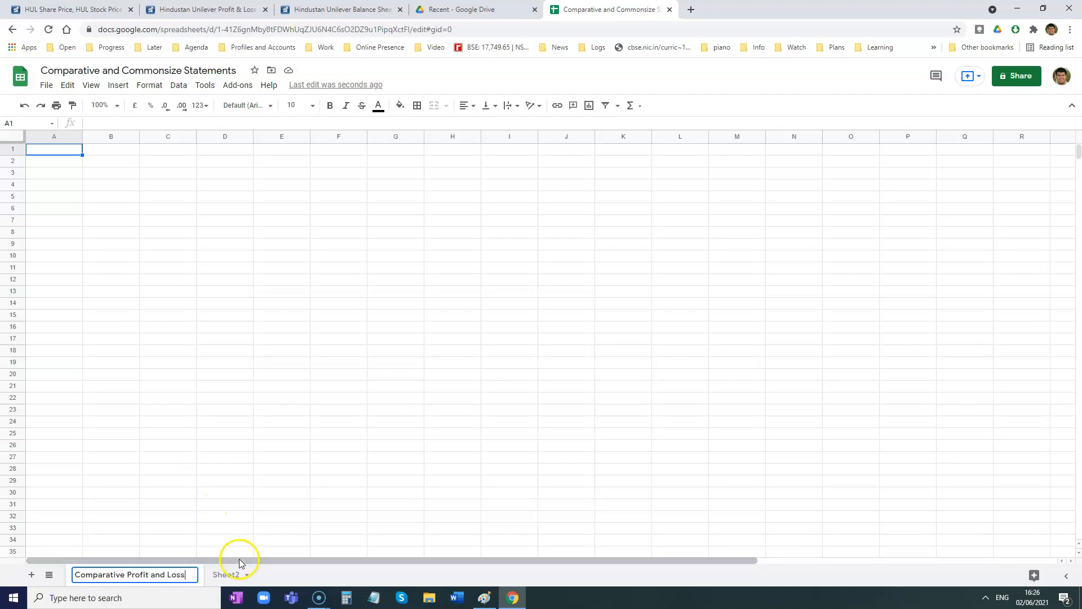
{"action": "double_click", "coordinate": [224, 574]}
{"action": "type", "text": "Comparative Balance"}
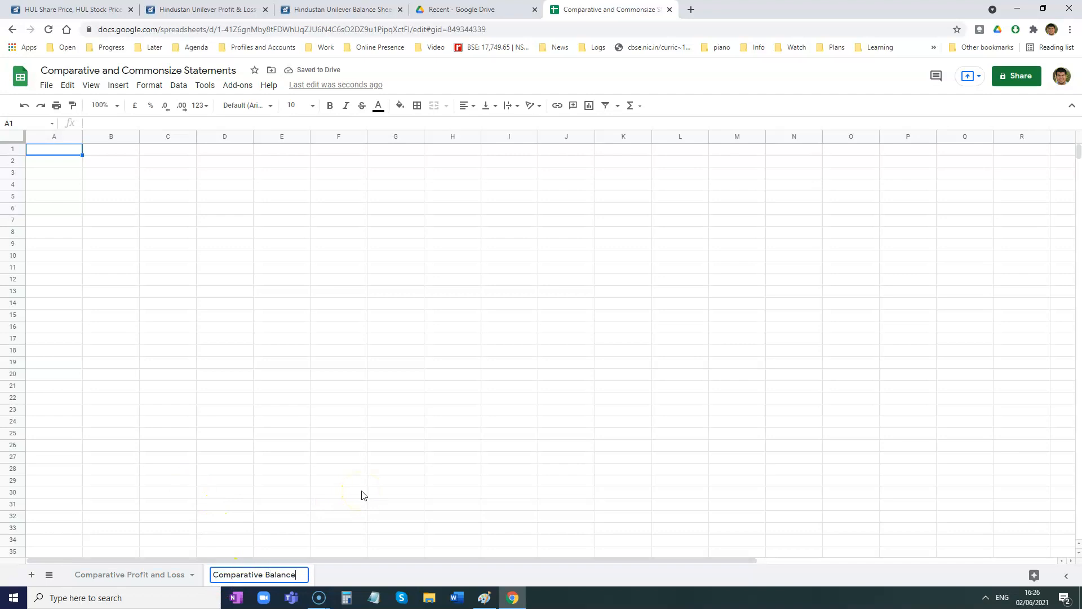
{"action": "key", "text": "Return"}
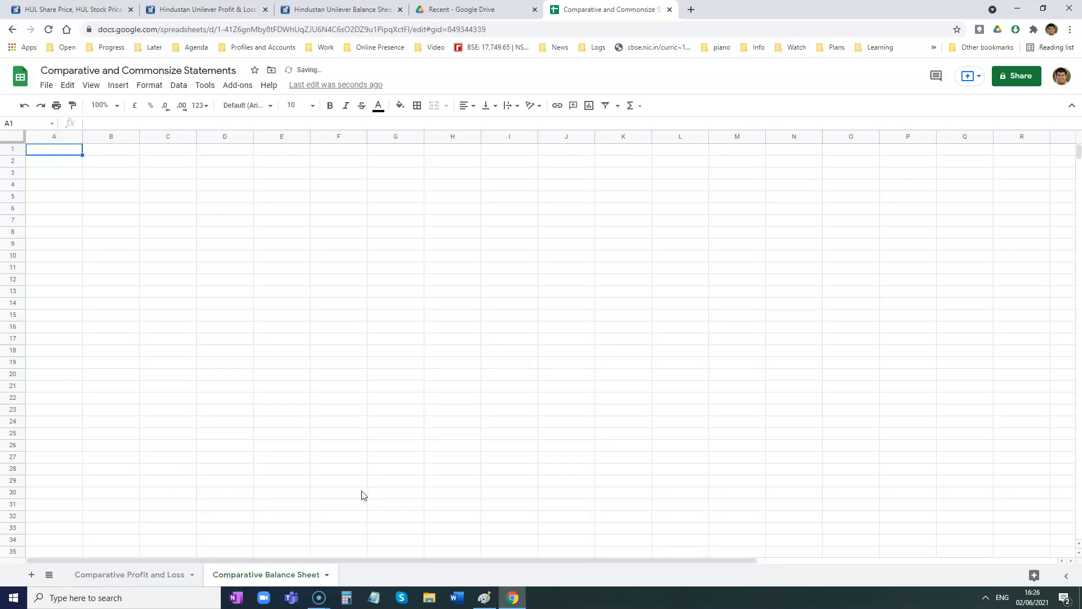
- Add two more sheets and name them "Commonsize Profit and Loss" and "Commonsize Balance Sheet"
{"action": "left_click", "coordinate": [32, 574]}
{"action": "left_click", "coordinate": [35, 574]}
{"action": "double_click", "coordinate": [361, 574]}
{"action": "type", "text": "Comparative"}
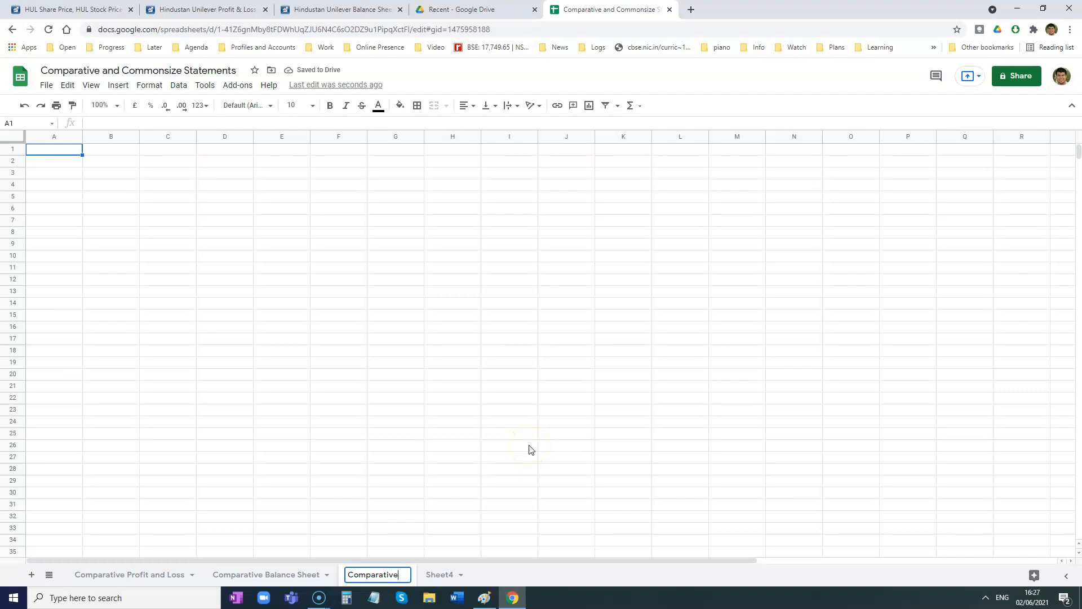
{"action": "key", "text": "BackSpace"}
{"action": "key", "text": "BackSpace"}
{"action": "key", "text": "BackSpace"}
{"action": "key", "text": "BackSpace"}
{"action": "key", "text": "BackSpace"}
{"action": "key", "text": "BackSpace"}
{"action": "key", "text": "BackSpace"}
{"action": "key", "text": "BackSpace"}
{"action": "key", "text": "BackSpace"}
{"action": "key", "text": "BackSpace"}
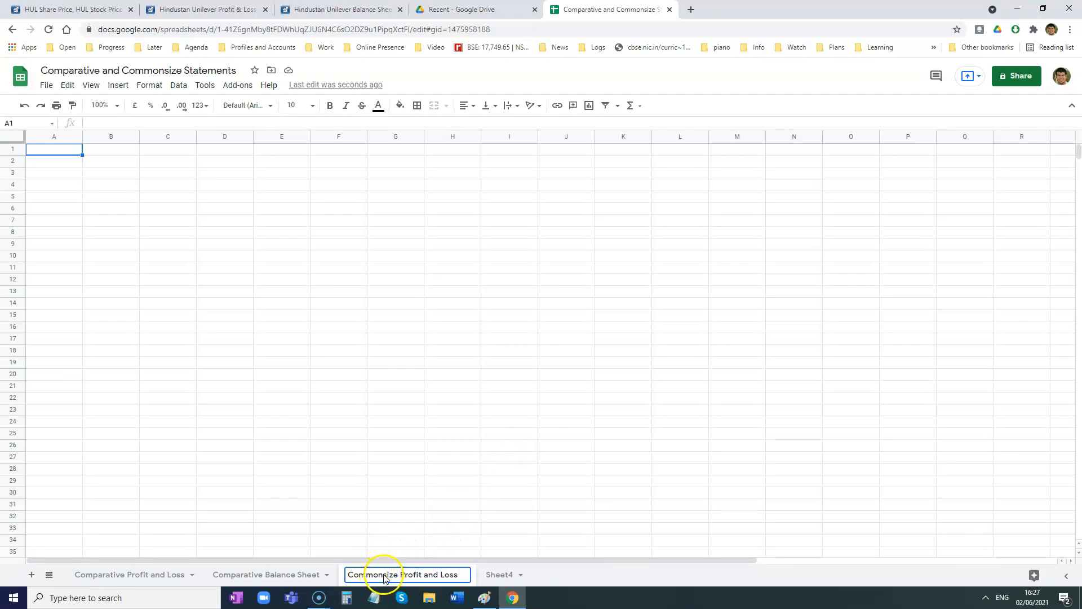
{"action": "double_click", "coordinate": [500, 574]}
{"action": "type", "text": "Commonsize B"}
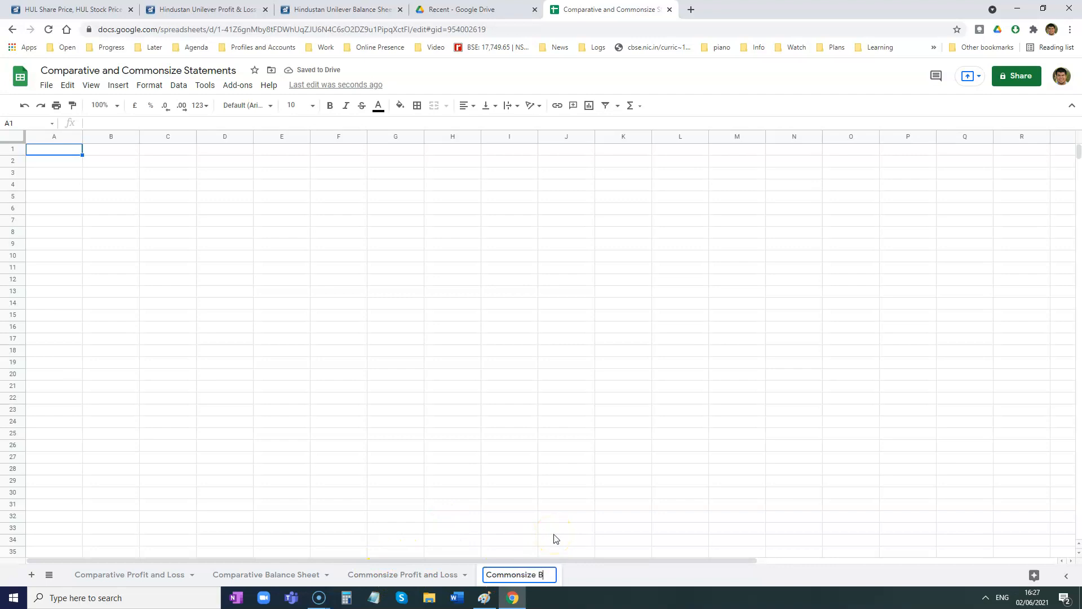
{"action": "type", "text": "alance Sheet"}
{"action": "key", "text": "Return"}
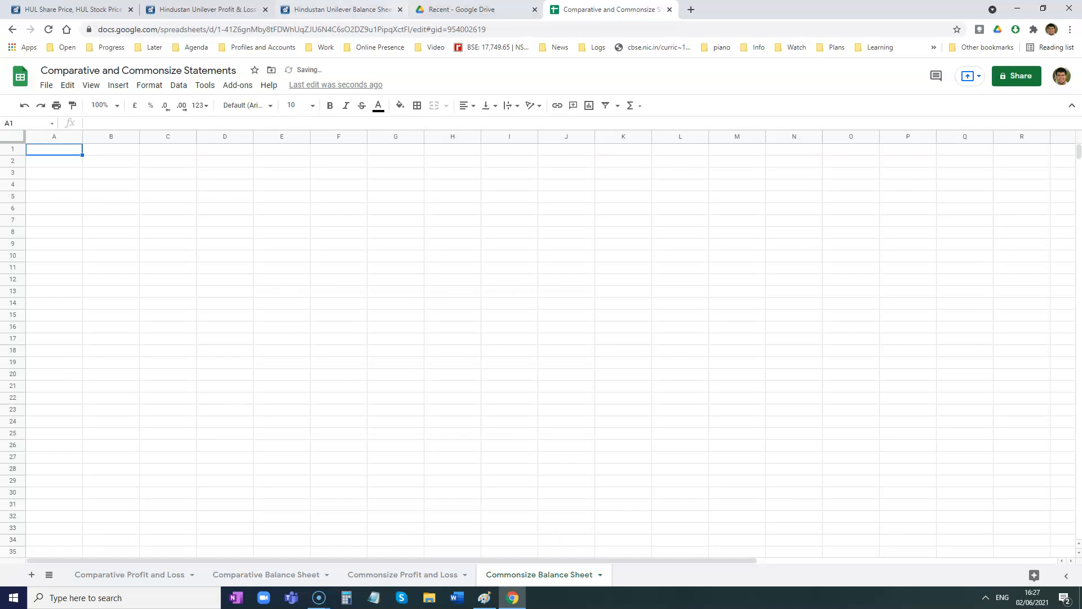
- Copy Hindustan Unilever's Profit & Loss table from its heading through "Profit/Loss for the Period" and return to the spreadsheet
{"action": "left_click", "coordinate": [207, 9]}
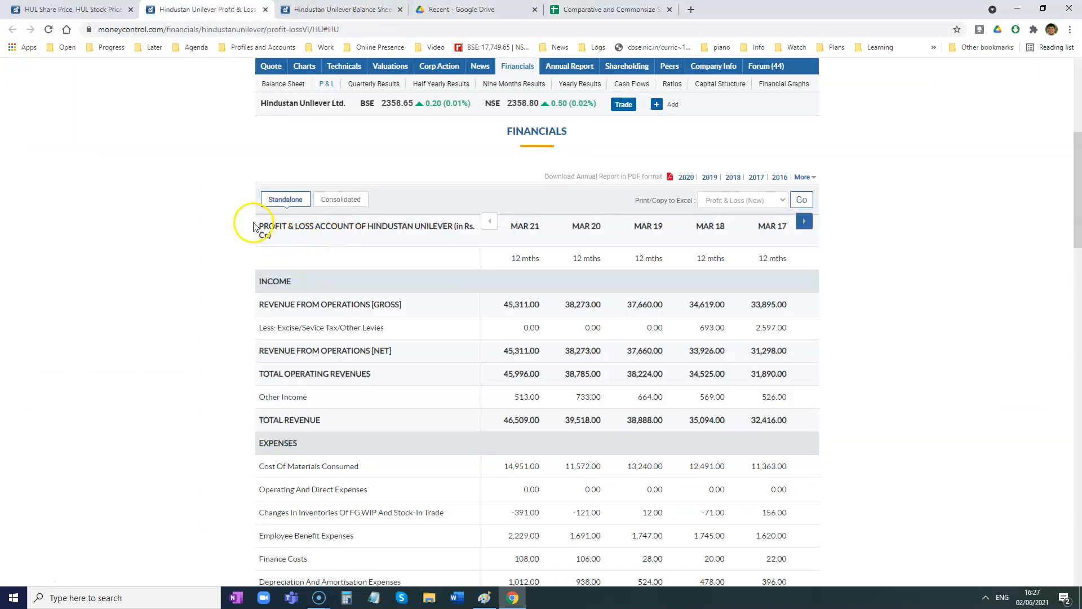
{"action": "left_click_drag", "start_coordinate": [262, 226], "coordinate": [760, 248]}
{"action": "scroll", "coordinate": [647, 273], "scroll_direction": "down", "scroll_amount": 12}
{"action": "scroll", "coordinate": [732, 310], "scroll_direction": "down", "scroll_amount": 3}
{"action": "scroll", "coordinate": [727, 242], "scroll_direction": "up", "scroll_amount": 4}
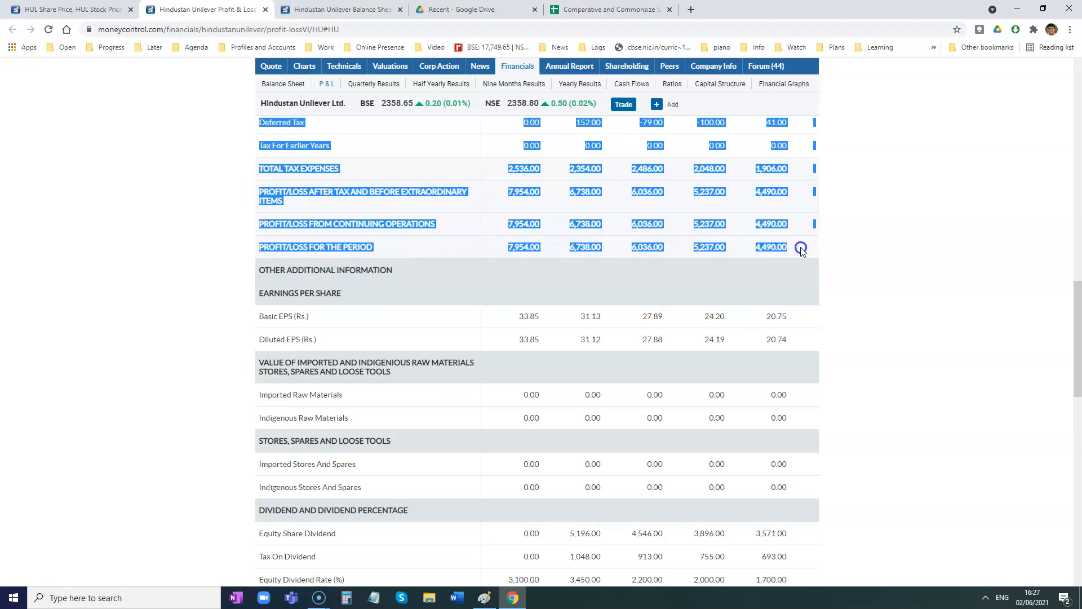
{"action": "right_click", "coordinate": [770, 251]}
{"action": "left_click", "coordinate": [783, 260]}
{"action": "left_click", "coordinate": [599, 5]}
{"action": "left_click", "coordinate": [148, 170]}
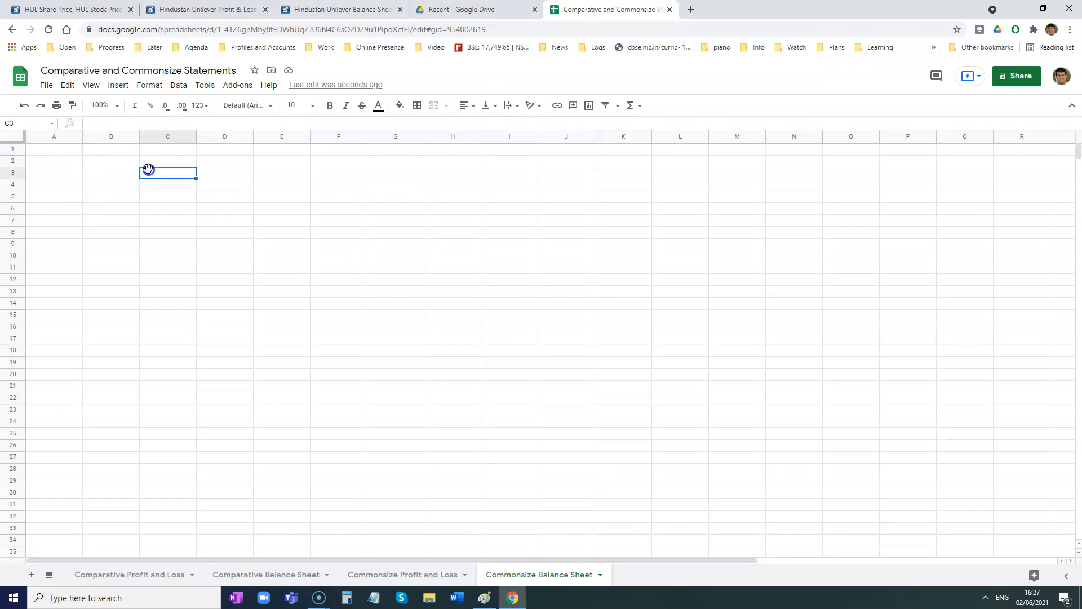
{"action": "key", "text": "ctrl+v"}
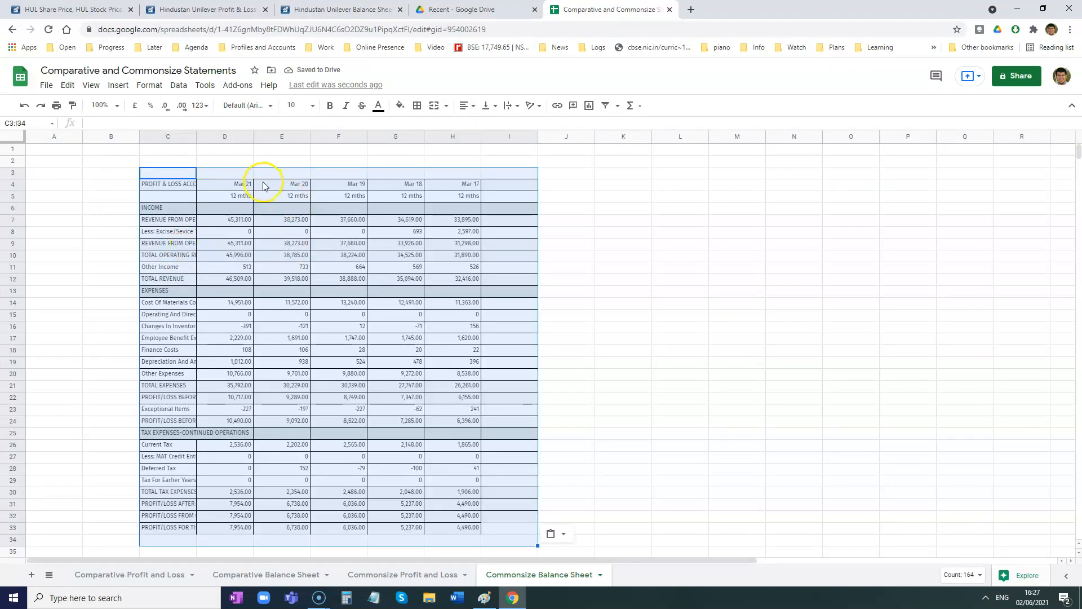
{"action": "key", "text": "ctrl+z"}
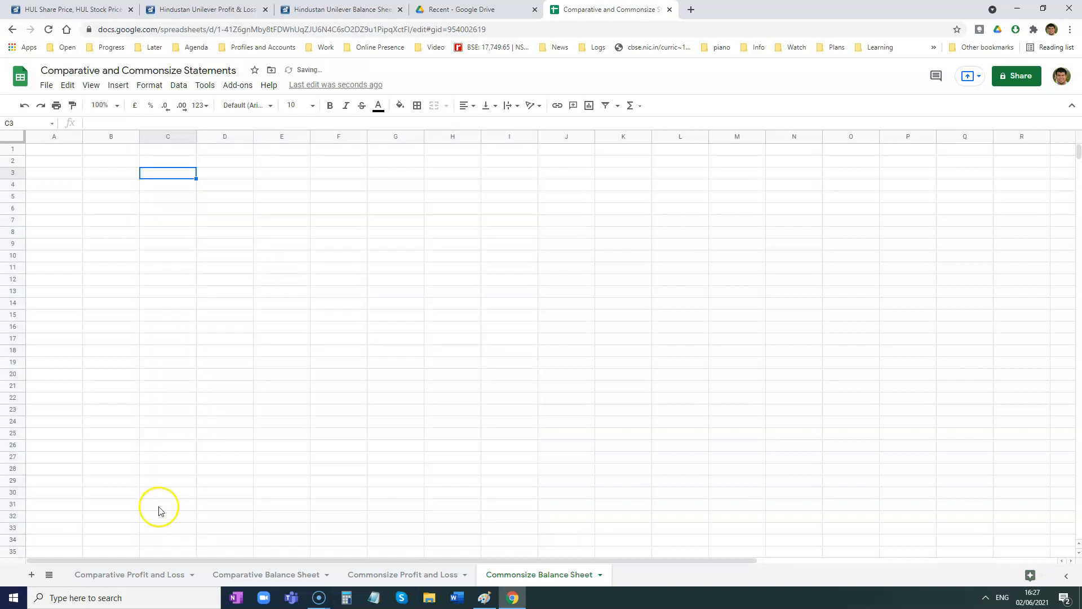
- Paste the copied Profit & Loss table into the Comparative Profit and Loss sheet starting at cell C3
{"action": "left_click", "coordinate": [130, 575]}
{"action": "left_click", "coordinate": [167, 175]}
{"action": "key", "text": "ctrl+v"}
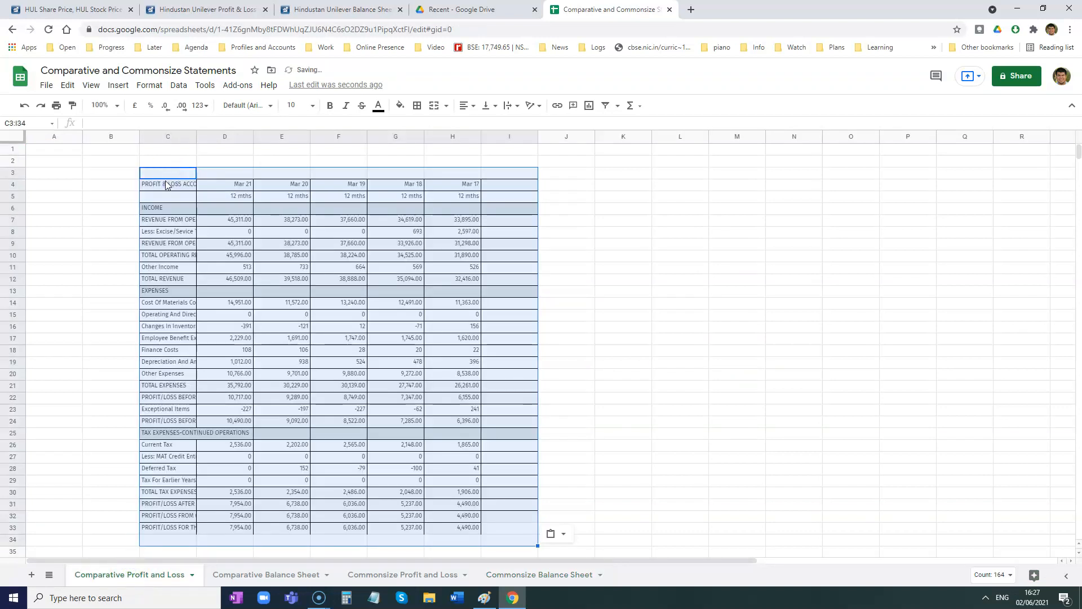
{"action": "scroll", "coordinate": [181, 243], "scroll_direction": "down", "scroll_amount": 2}
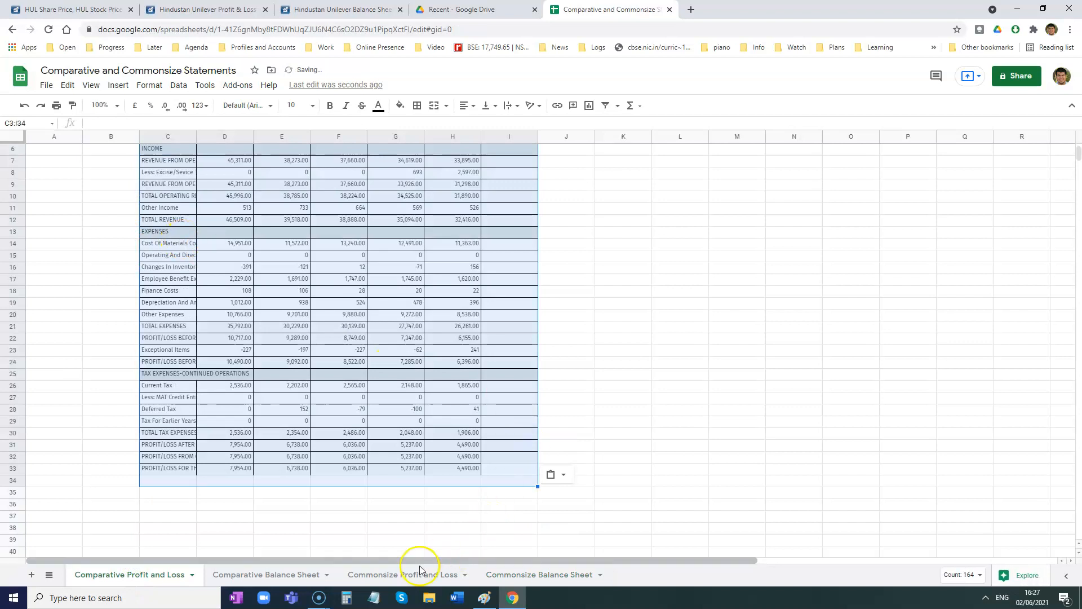
- Paste the same Profit & Loss table into the Commonsize Profit and Loss sheet starting at cell C3
{"action": "left_click", "coordinate": [379, 574]}
{"action": "left_click", "coordinate": [164, 174]}
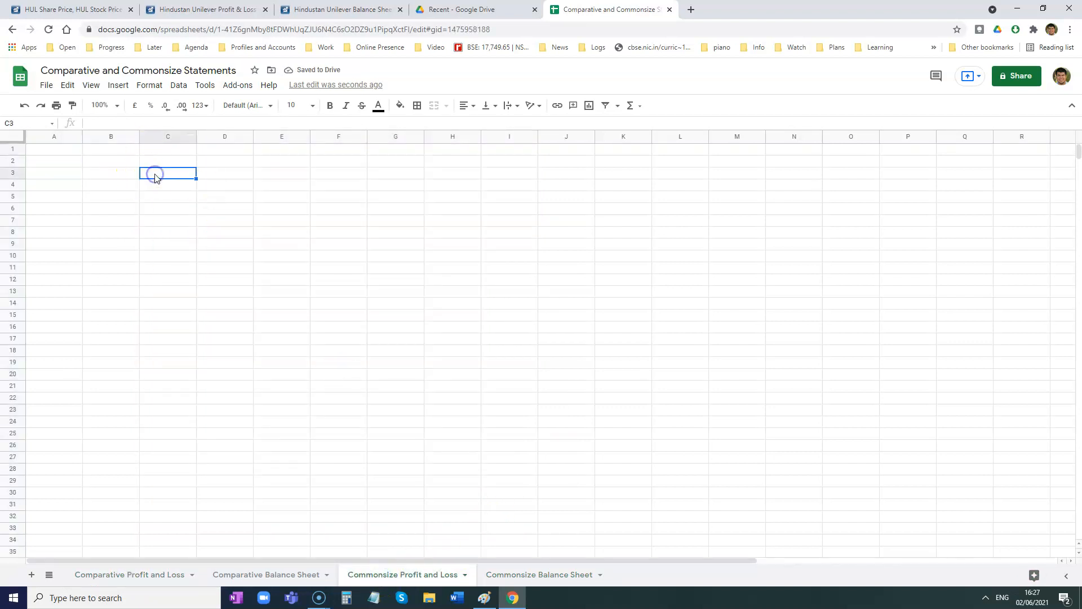
{"action": "key", "text": "ctrl+v"}
{"action": "scroll", "coordinate": [164, 175], "scroll_direction": "down", "scroll_amount": 1}
{"action": "scroll", "coordinate": [164, 174], "scroll_direction": "up", "scroll_amount": 1}
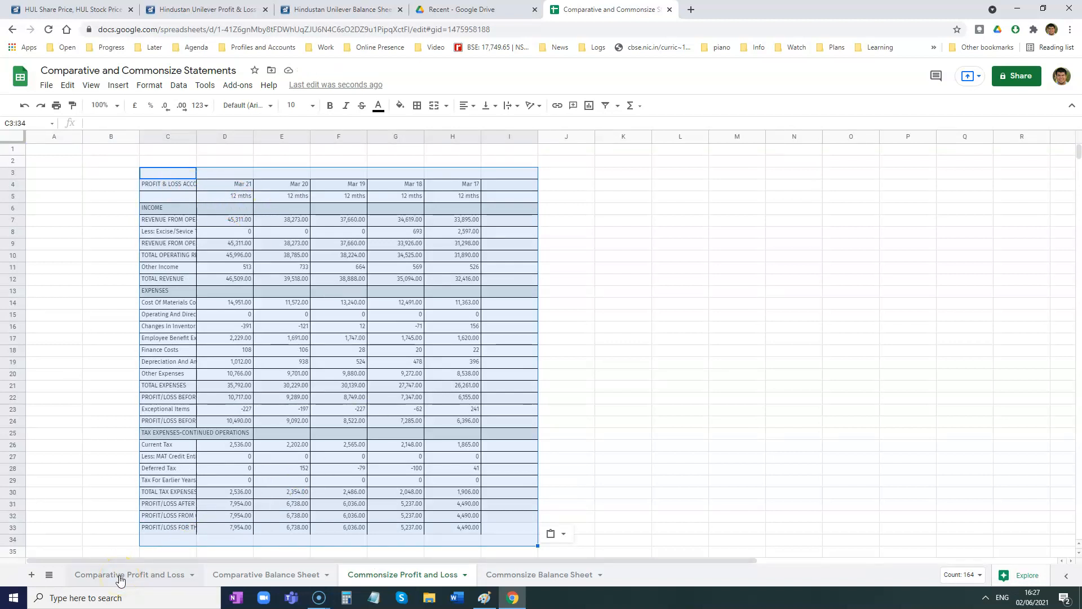
- Copy Hindustan Unilever's full Balance Sheet table from the Moneycontrol page and return to the spreadsheet
{"action": "left_click", "coordinate": [120, 576]}
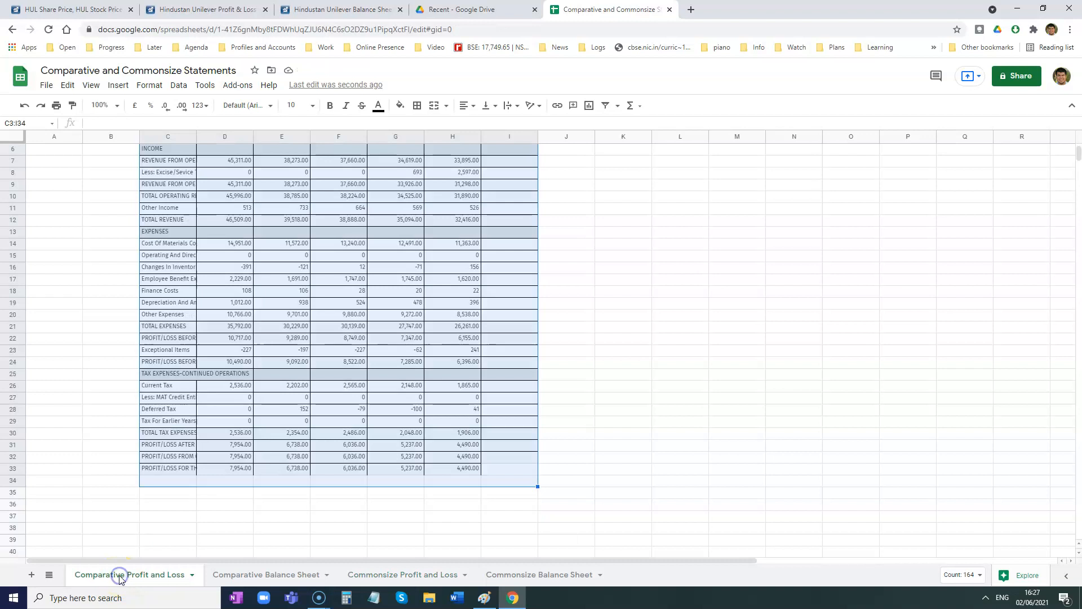
{"action": "left_click", "coordinate": [221, 575]}
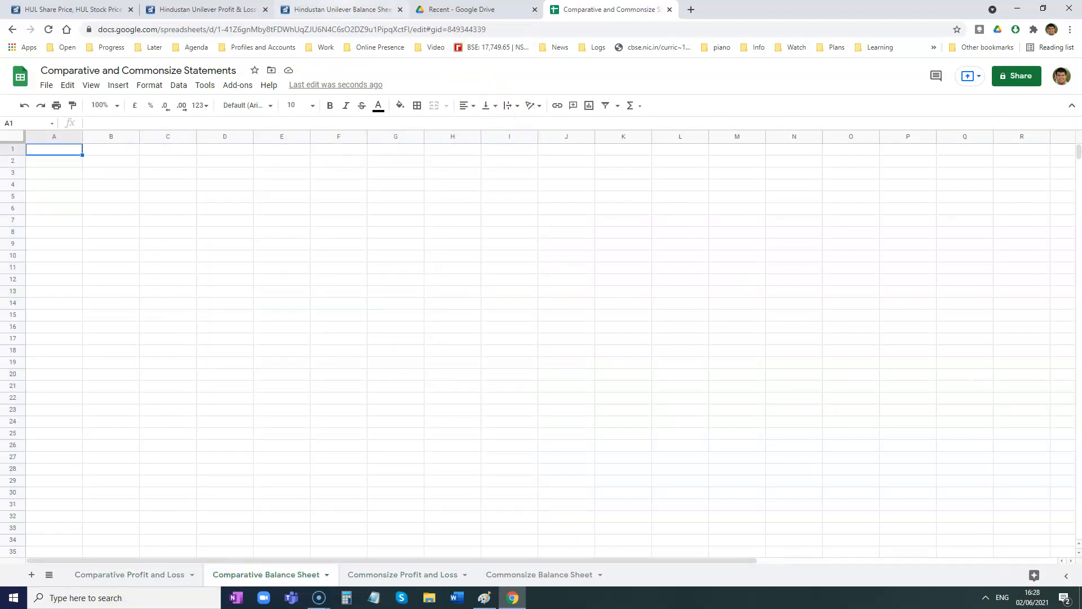
{"action": "left_click", "coordinate": [337, 9]}
{"action": "scroll", "coordinate": [321, 353], "scroll_direction": "down", "scroll_amount": 6}
{"action": "left_click_drag", "start_coordinate": [259, 214], "coordinate": [797, 400]}
{"action": "scroll", "coordinate": [657, 348], "scroll_direction": "down", "scroll_amount": 12}
{"action": "scroll", "coordinate": [655, 339], "scroll_direction": "down", "scroll_amount": 1}
{"action": "left_click", "coordinate": [606, 9]}
- Paste the copied balance sheet table at cell C3 in both the Comparative Balance Sheet and Commonsize Balance Sheet sheets
{"action": "left_click", "coordinate": [154, 175]}
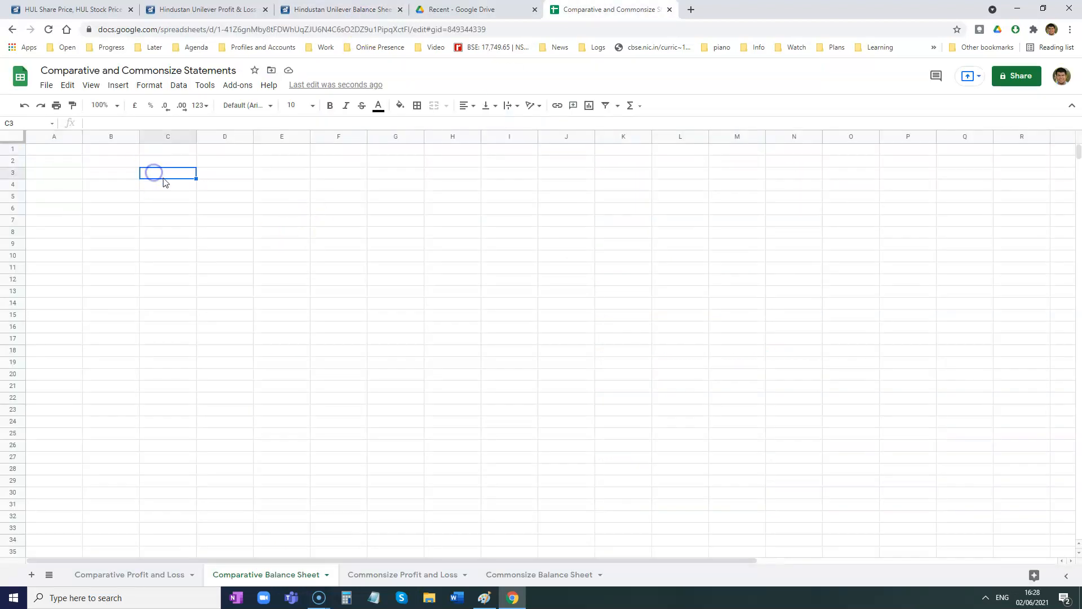
{"action": "key", "text": "ctrl+v"}
{"action": "left_click", "coordinate": [535, 575]}
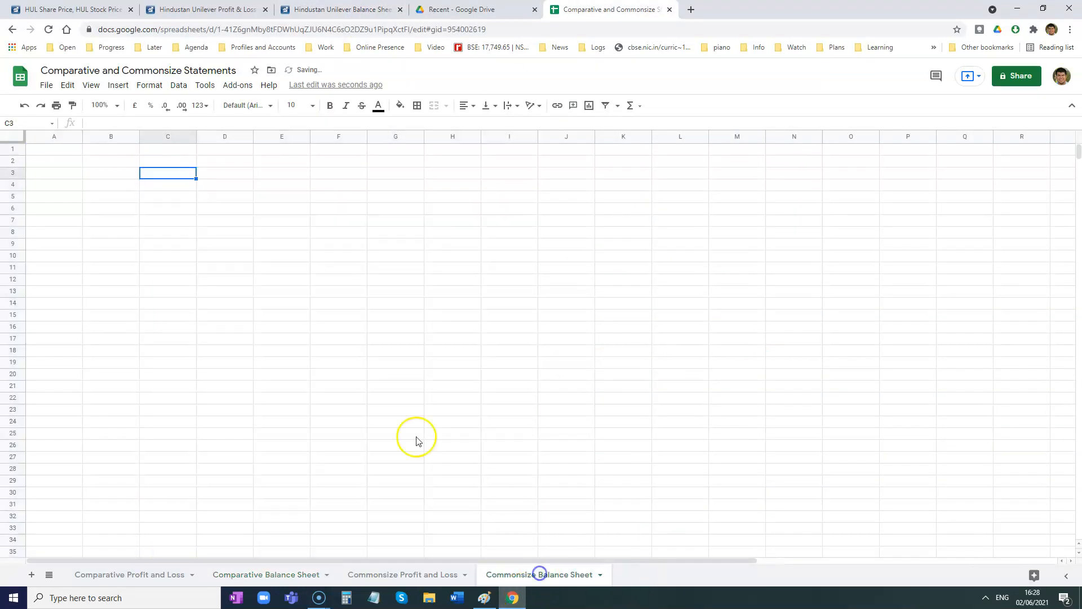
{"action": "key", "text": "ctrl+v"}
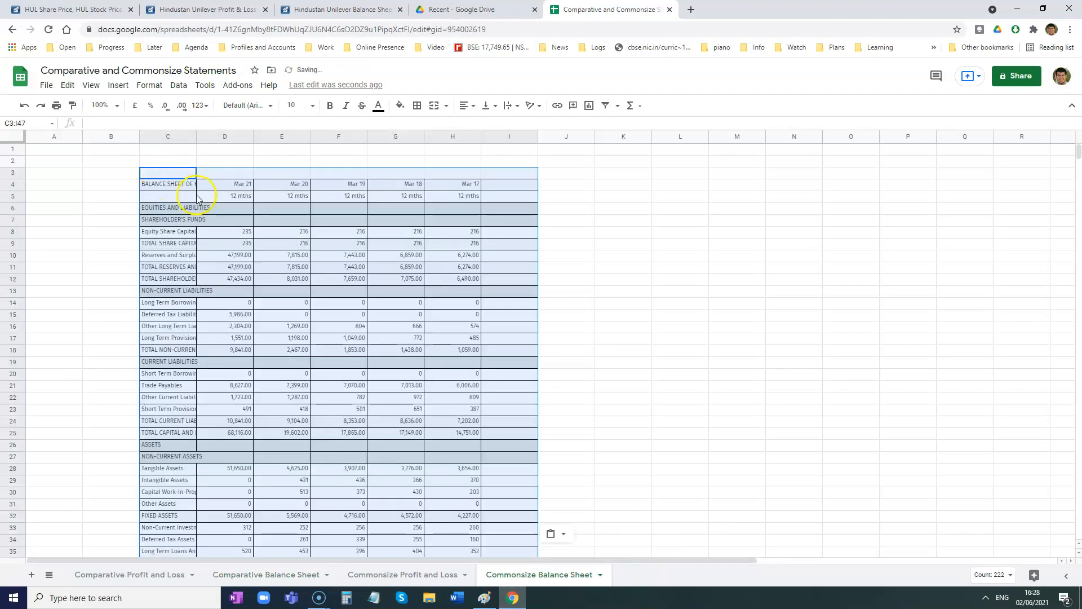
{"action": "scroll", "coordinate": [208, 198], "scroll_direction": "down", "scroll_amount": 1}
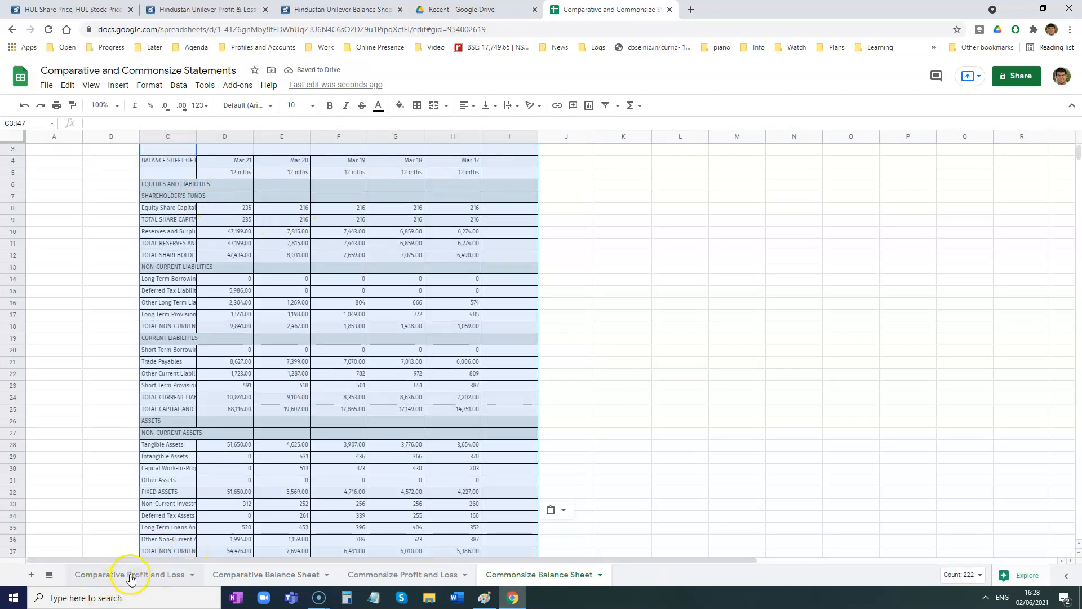
- Delete columns F to I, holding Mar 19 to Mar 17, from the Comparative Profit and Loss sheet
{"action": "left_click", "coordinate": [128, 574]}
{"action": "left_click", "coordinate": [282, 242]}
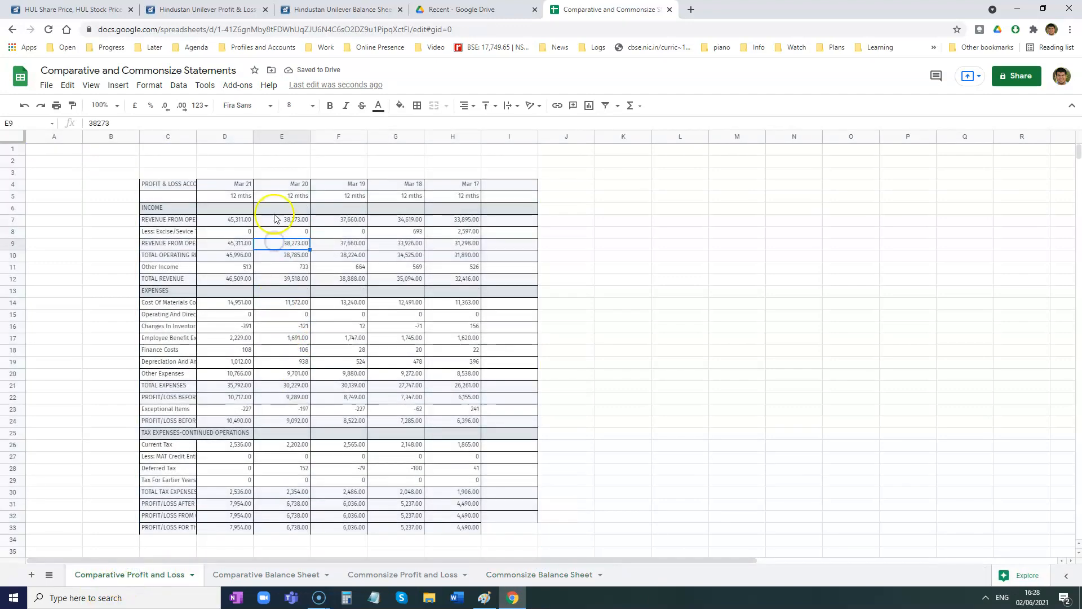
{"action": "left_click", "coordinate": [332, 137]}
{"action": "left_click_drag", "start_coordinate": [331, 137], "coordinate": [500, 136]}
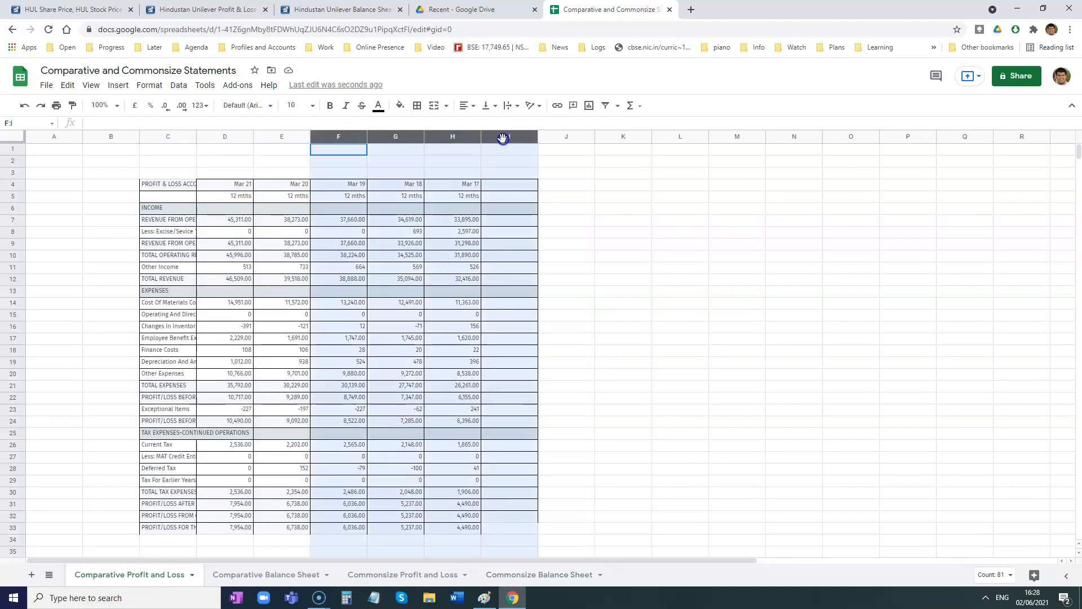
{"action": "right_click", "coordinate": [342, 137]}
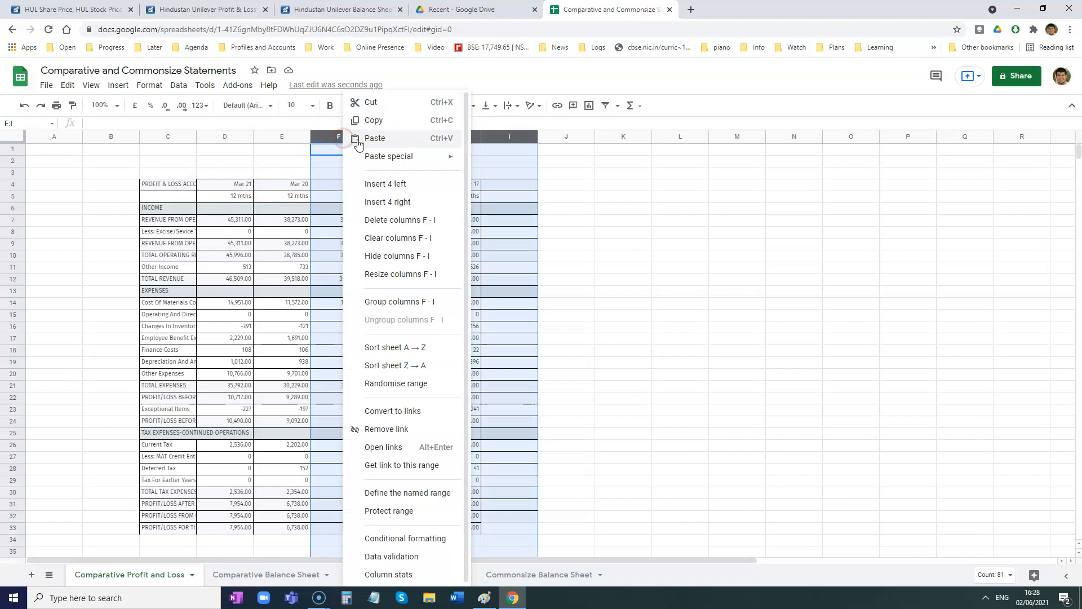
{"action": "left_click", "coordinate": [415, 220]}
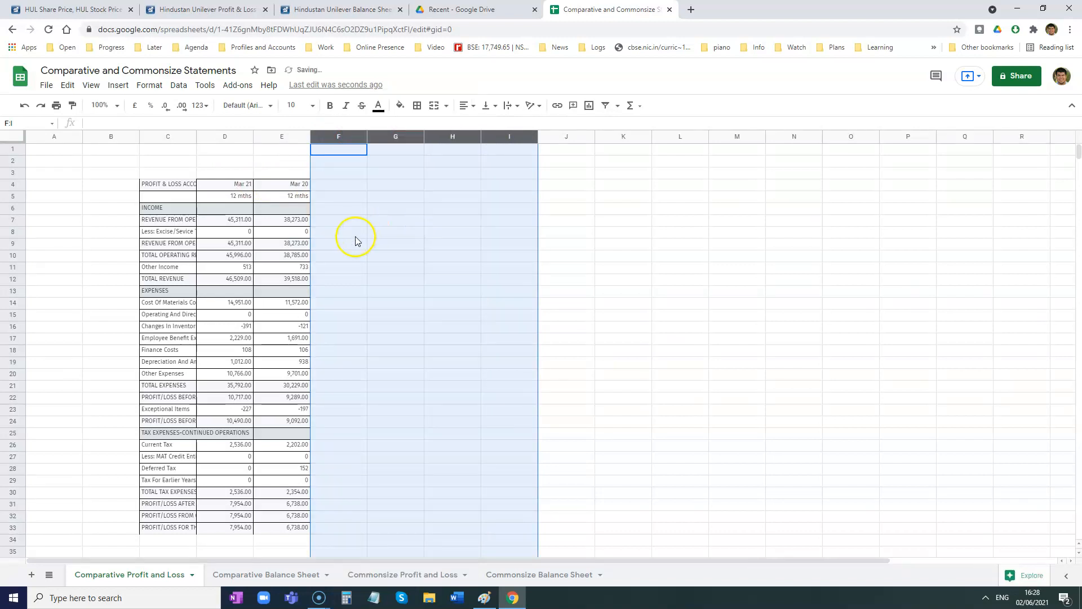
- Delete columns F to I, holding Mar 19 to Mar 17, from the Comparative Balance Sheet sheet
{"action": "left_click", "coordinate": [262, 574]}
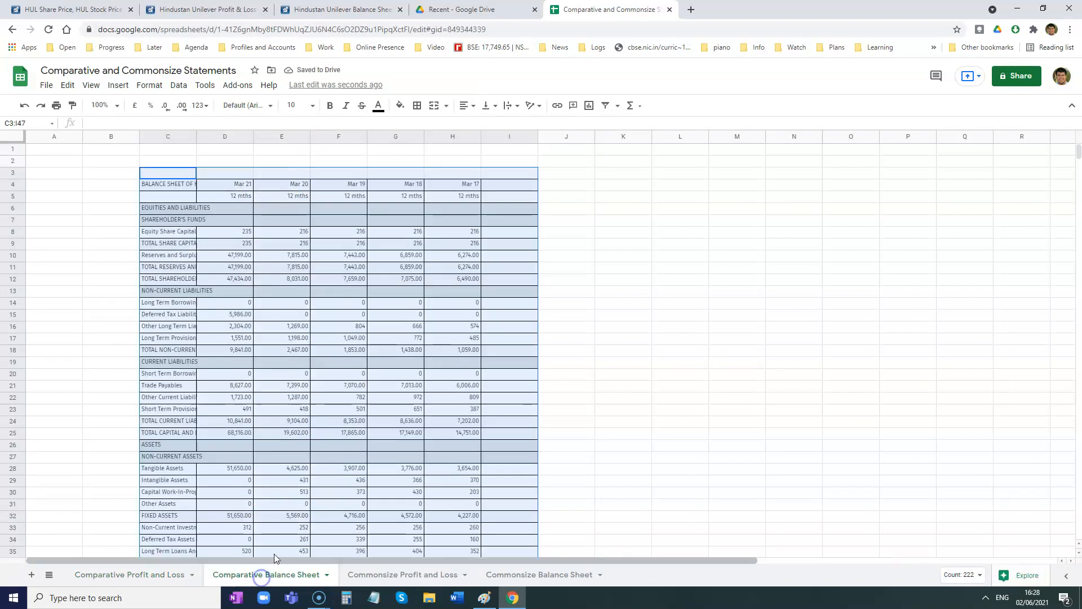
{"action": "left_click_drag", "start_coordinate": [336, 137], "coordinate": [509, 138]}
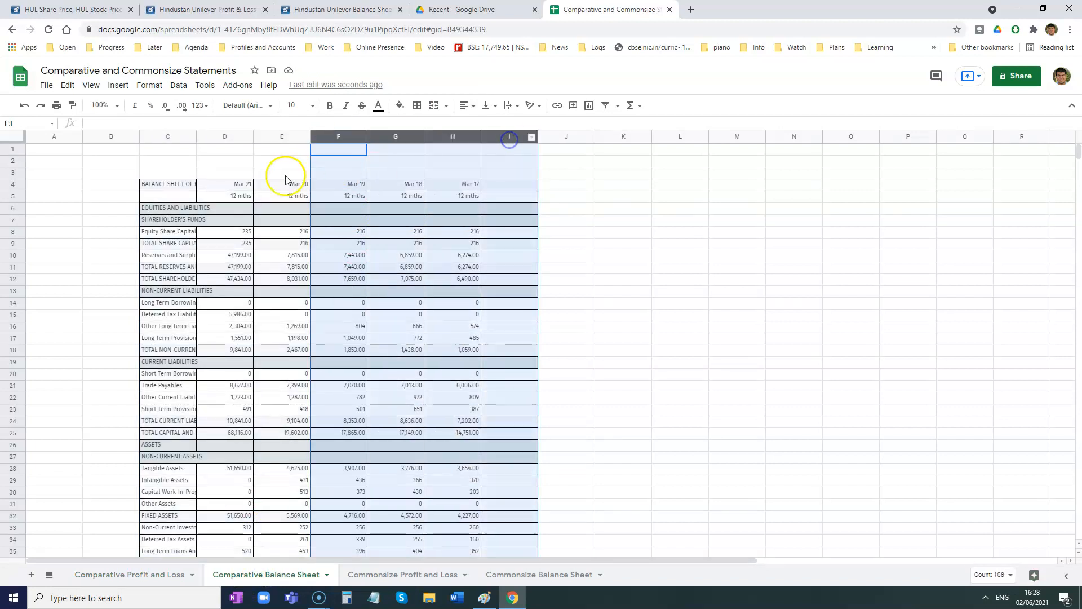
{"action": "right_click", "coordinate": [349, 163]}
{"action": "left_click", "coordinate": [414, 225]}
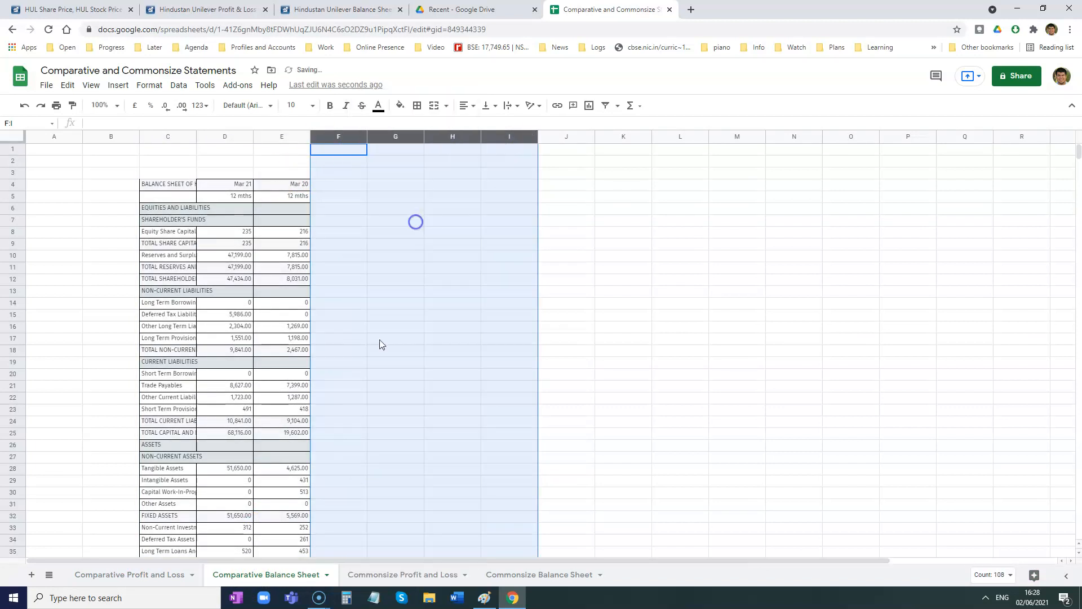
- Delete columns F to I, holding Mar 19 to Mar 17, from the Commonsize Profit and Loss sheet
{"action": "left_click", "coordinate": [370, 574]}
{"action": "left_click_drag", "start_coordinate": [336, 137], "coordinate": [488, 136]}
{"action": "right_click", "coordinate": [342, 134]}
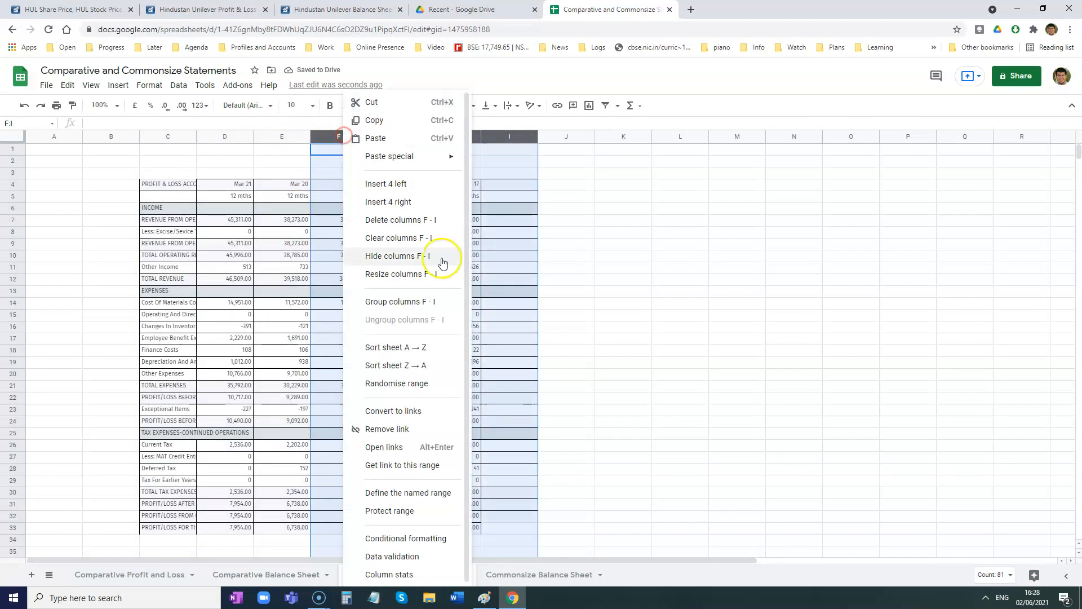
{"action": "left_click", "coordinate": [405, 220]}
- Delete columns F to I, holding Mar 19 to Mar 17, from the Commonsize Balance Sheet sheet
{"action": "left_click", "coordinate": [523, 574]}
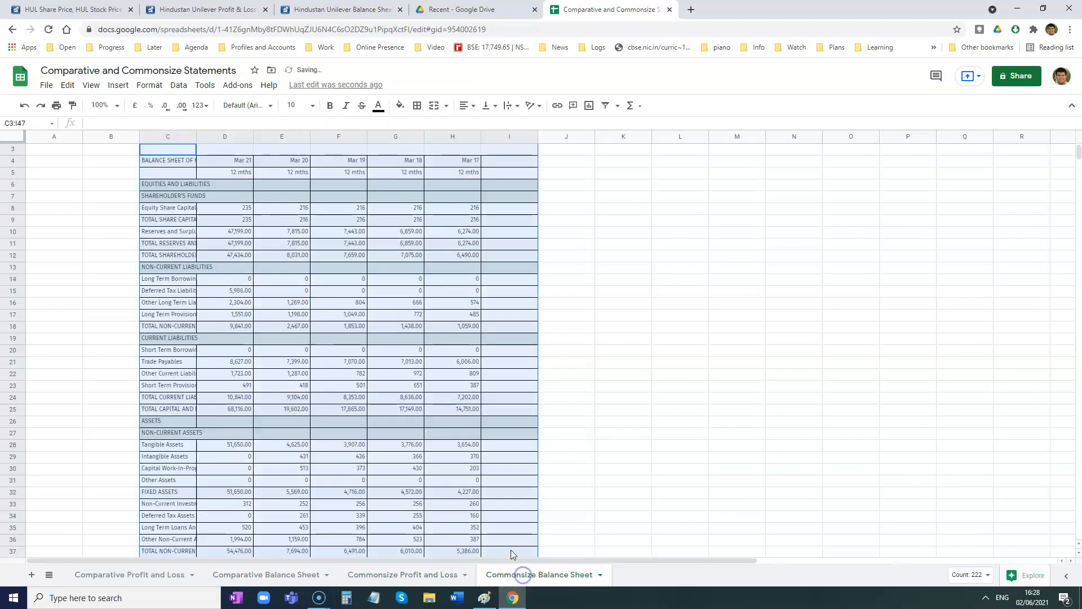
{"action": "left_click_drag", "start_coordinate": [328, 136], "coordinate": [507, 138]}
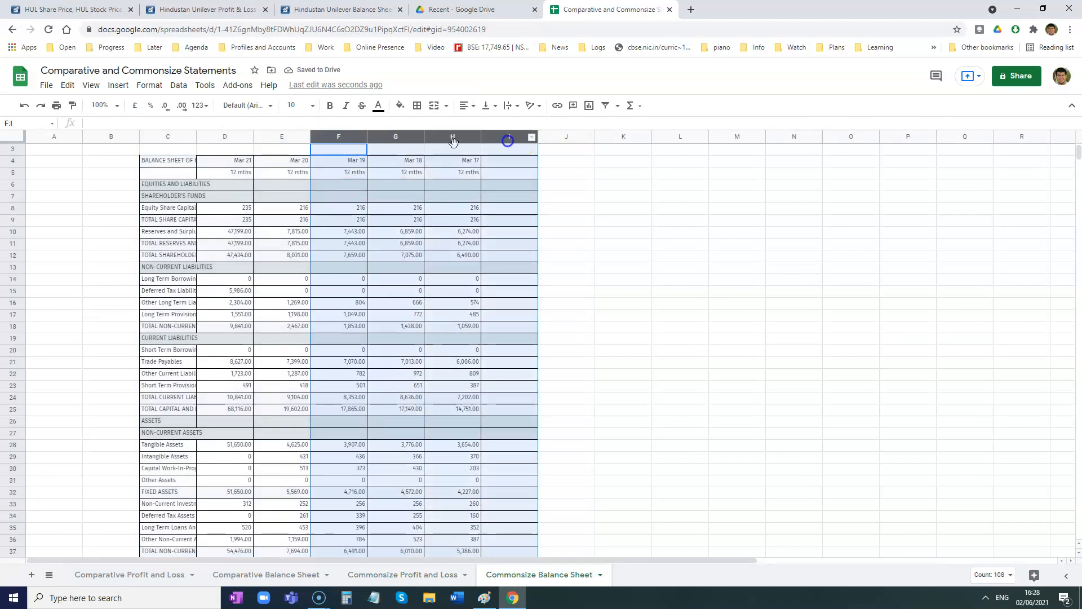
{"action": "right_click", "coordinate": [342, 135]}
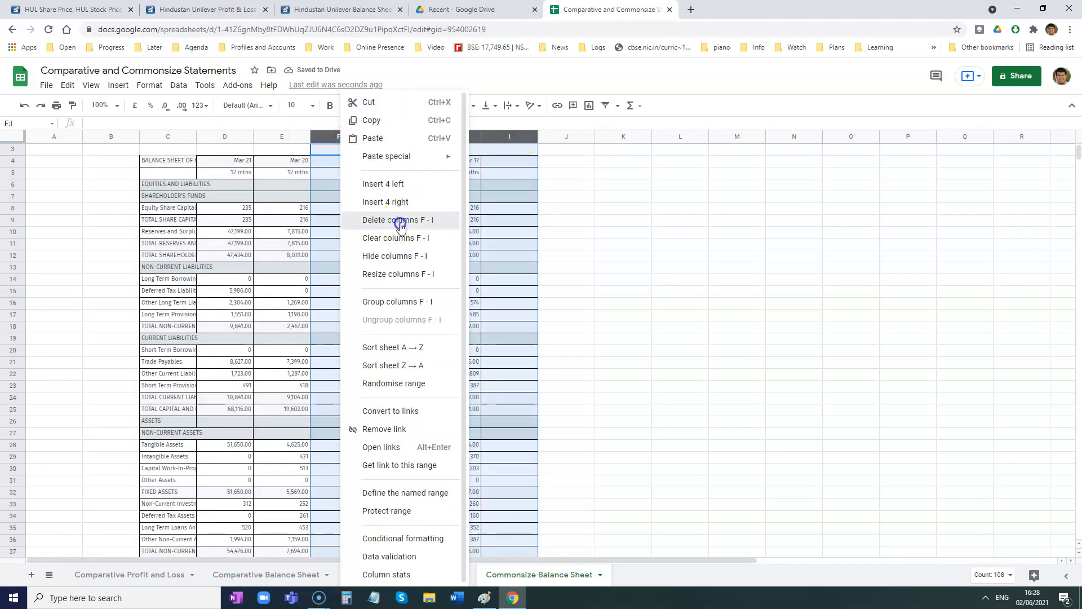
{"action": "left_click", "coordinate": [398, 221]}
{"action": "left_click", "coordinate": [369, 340]}
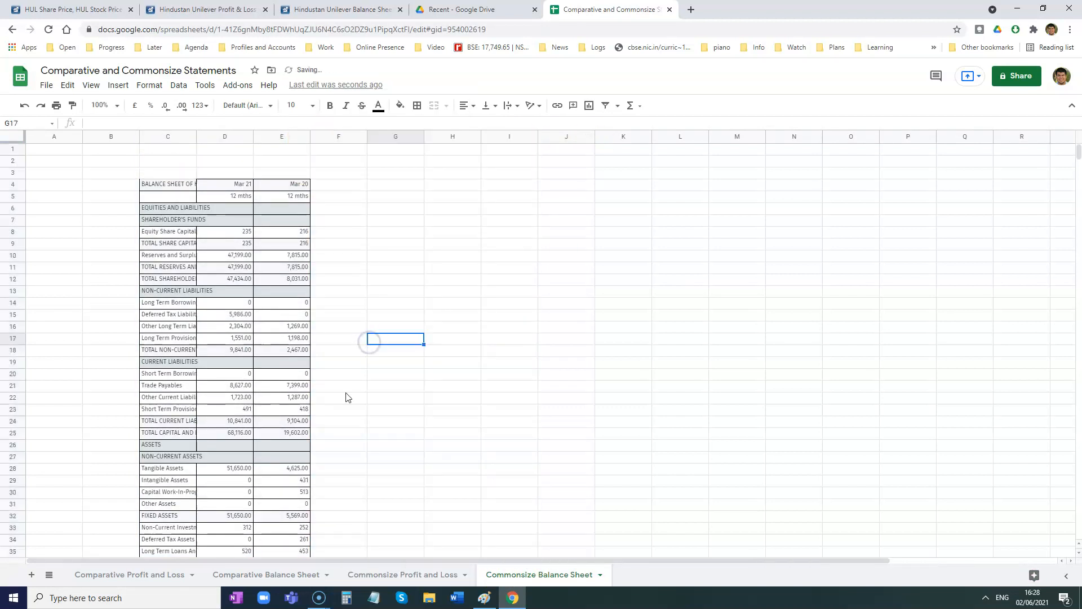
- Add the headings "Absolute Change" in F4 and "% Change" in G4 of the Comparative Profit and Loss sheet, widening column F to fit
{"action": "left_click", "coordinate": [148, 575]}
{"action": "left_click", "coordinate": [348, 259]}
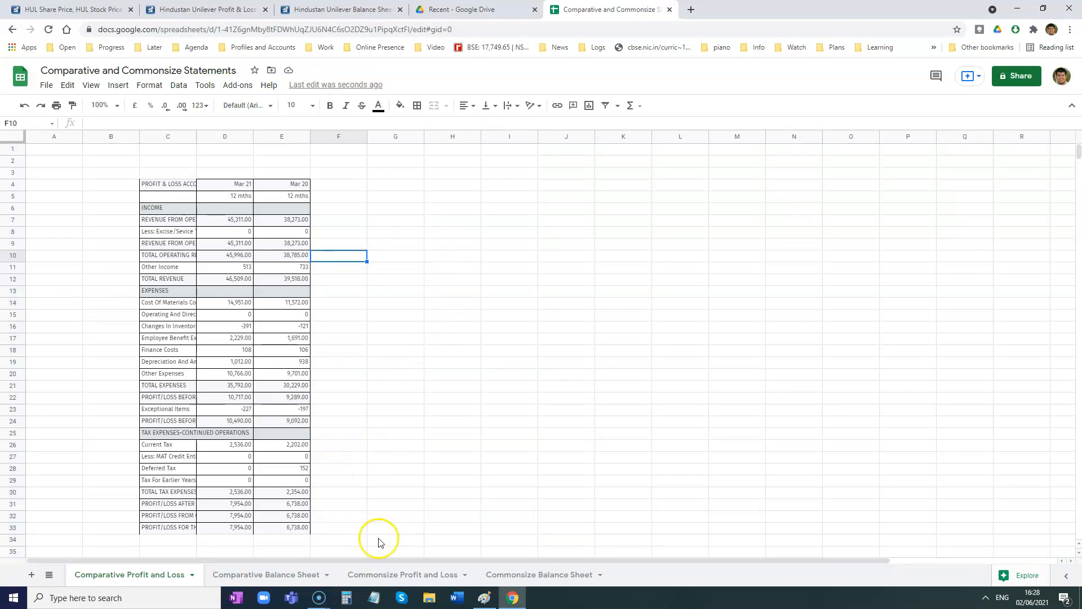
{"action": "left_click", "coordinate": [337, 189]}
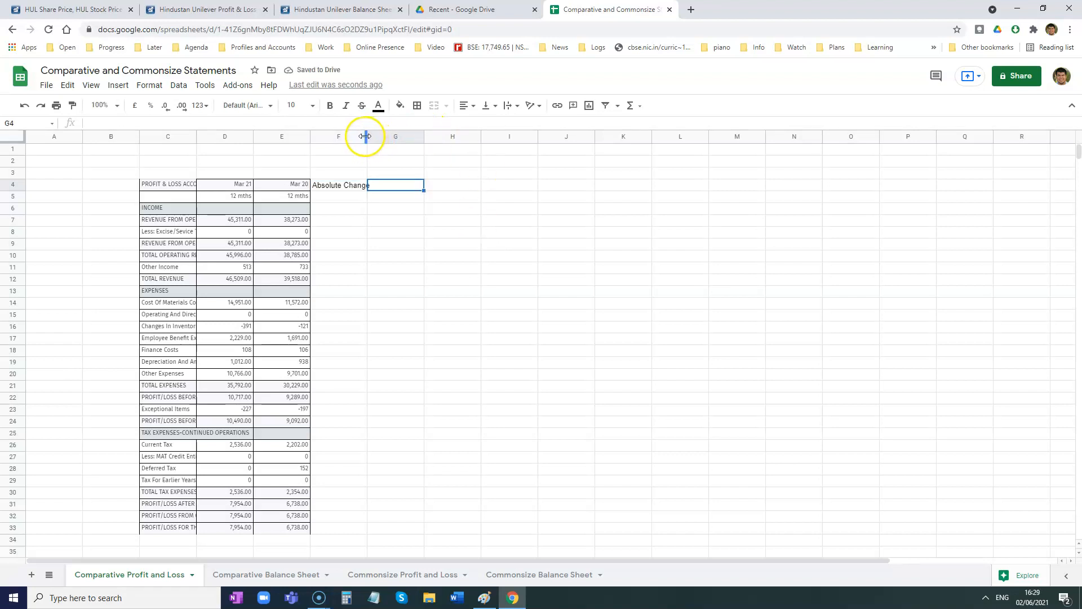
{"action": "left_click_drag", "start_coordinate": [367, 135], "coordinate": [377, 136]}
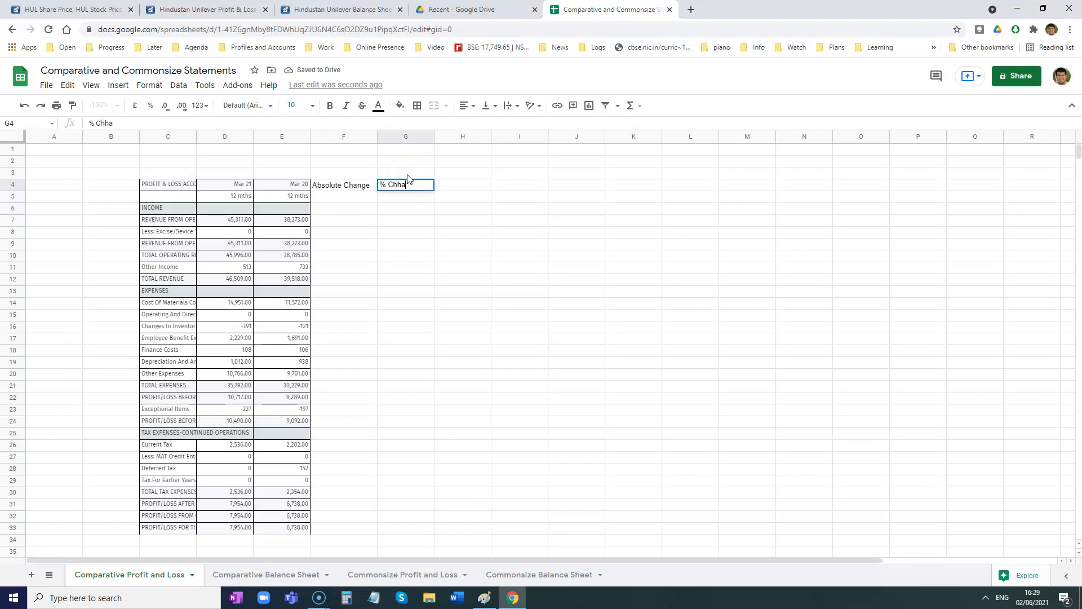
{"action": "key", "text": "Return"}
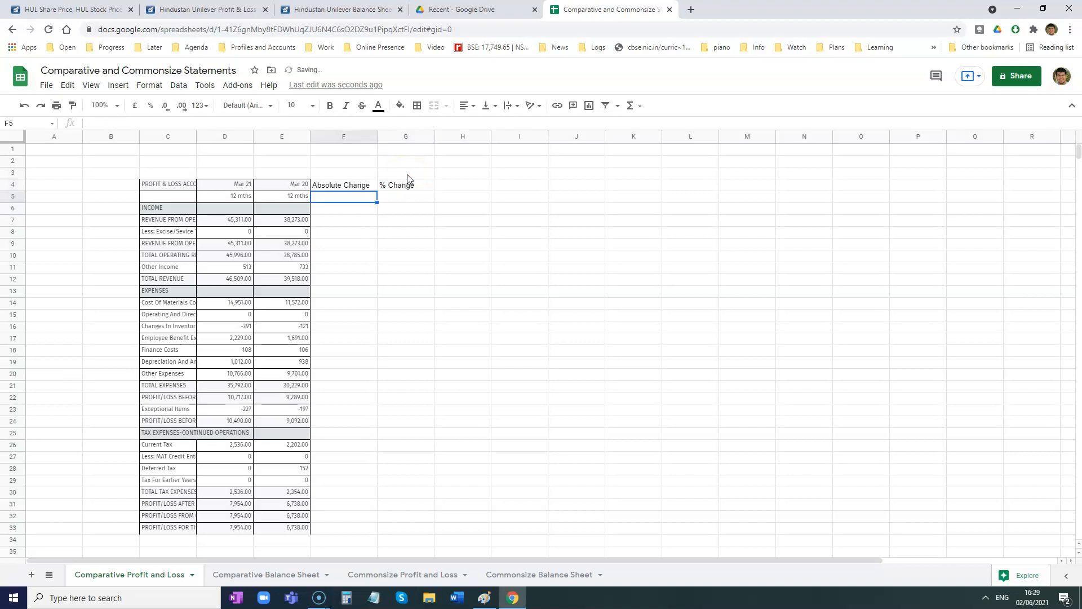
- Delete row 5 with the "12 mths" labels from the Comparative Profit and Loss sheet
{"action": "left_click_drag", "start_coordinate": [237, 197], "coordinate": [281, 202]}
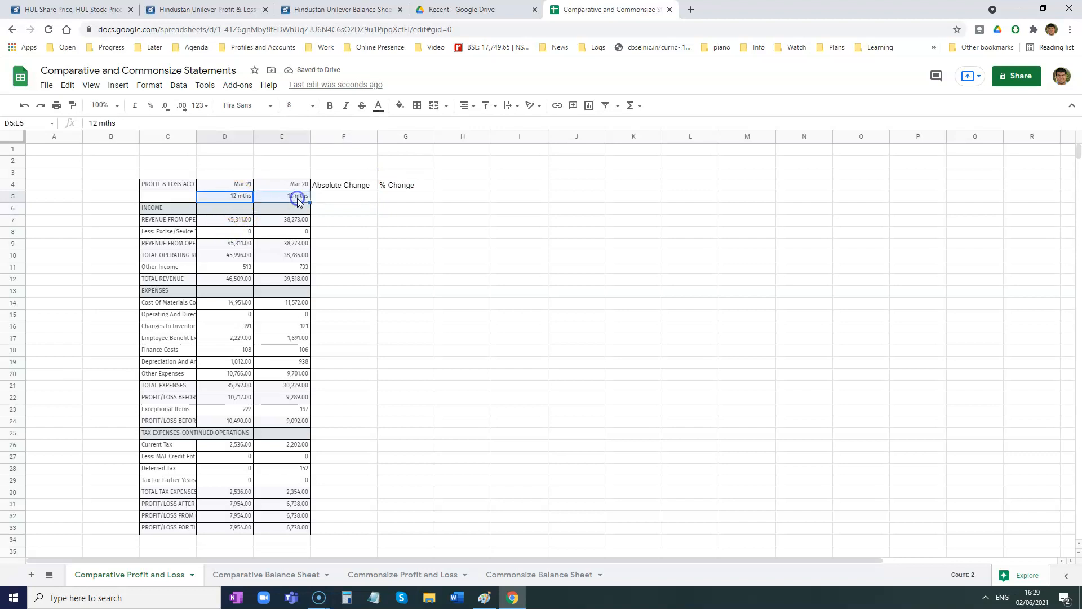
{"action": "right_click", "coordinate": [12, 197]}
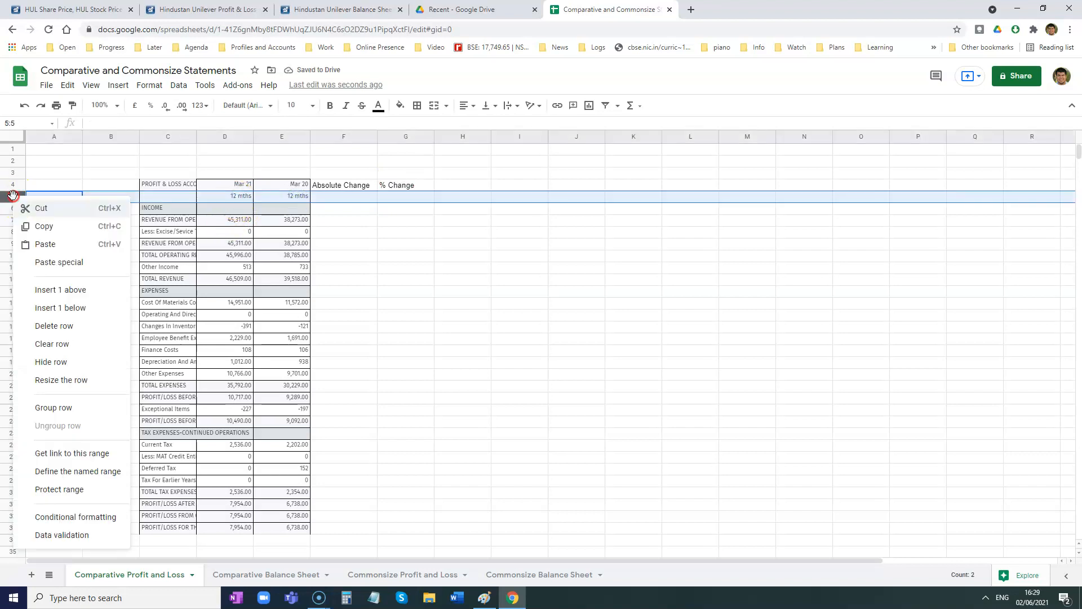
{"action": "left_click", "coordinate": [70, 326]}
{"action": "left_click", "coordinate": [488, 331]}
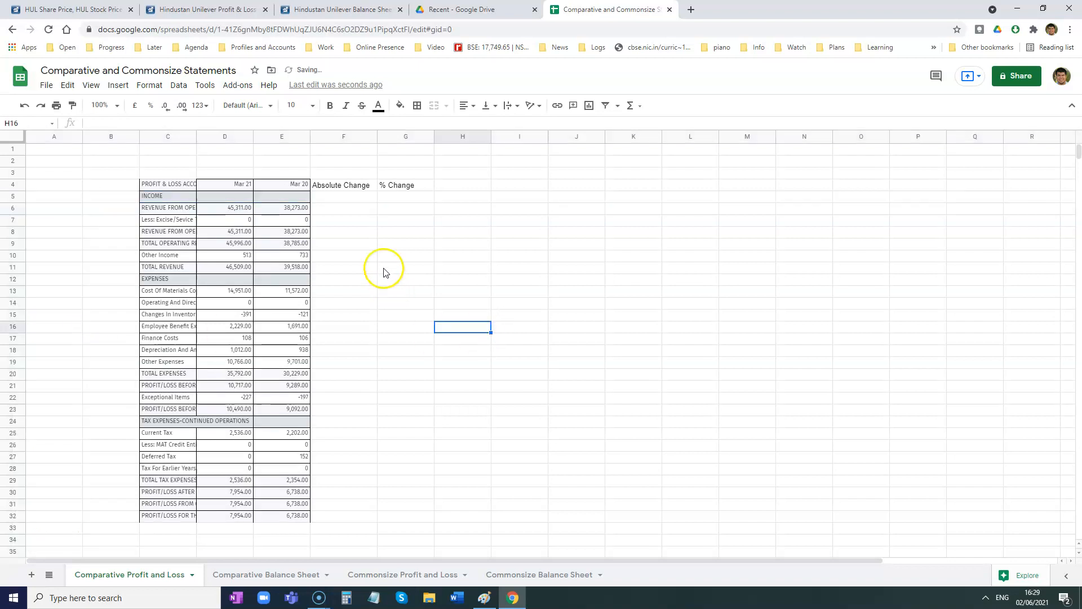
- Switch to Paint and handwrite the formula "Absolute Change = Current Year - Previous Year" on the blank canvas
{"action": "left_click", "coordinate": [345, 186]}
{"action": "left_click", "coordinate": [417, 188]}
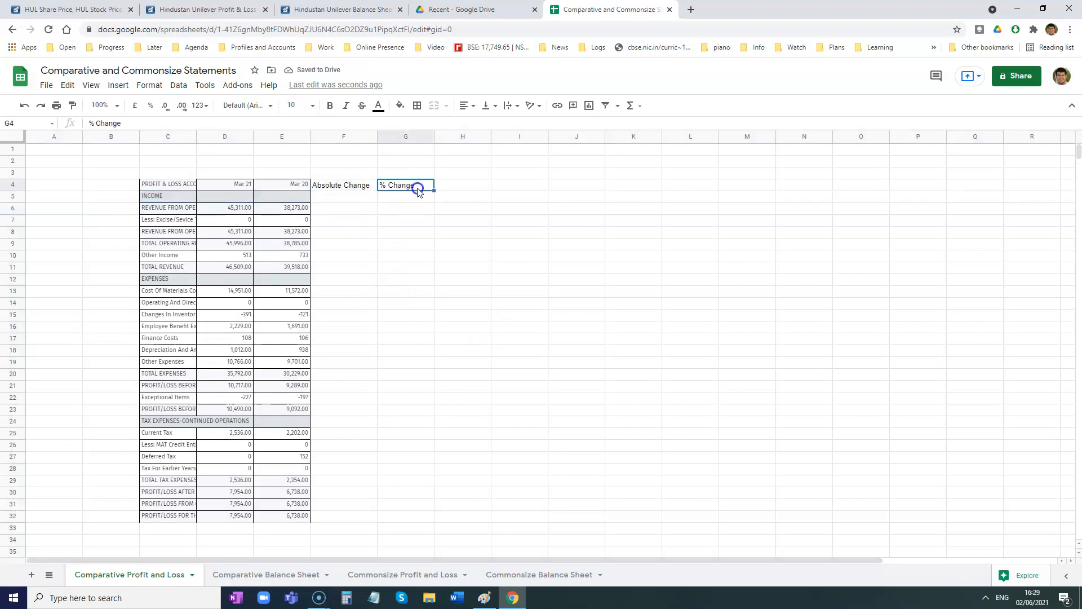
{"action": "left_click", "coordinate": [484, 597]}
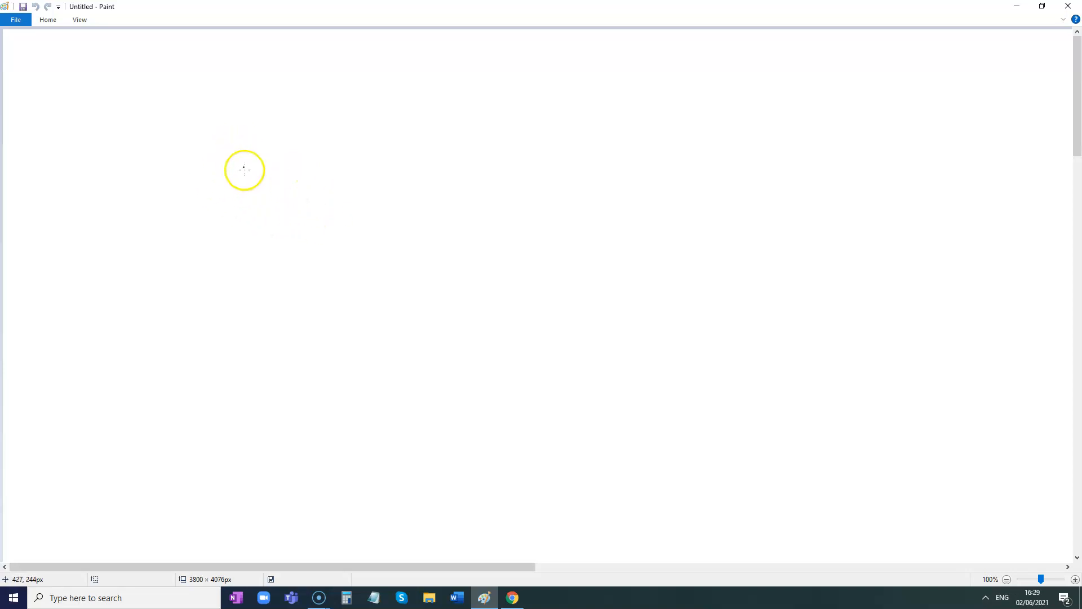
{"action": "mouse_move", "coordinate": [258, 183]}
{"action": "left_mouse_down"}
{"action": "mouse_move", "coordinate": [253, 197]}
{"action": "mouse_move", "coordinate": [267, 203]}
{"action": "left_mouse_up"}
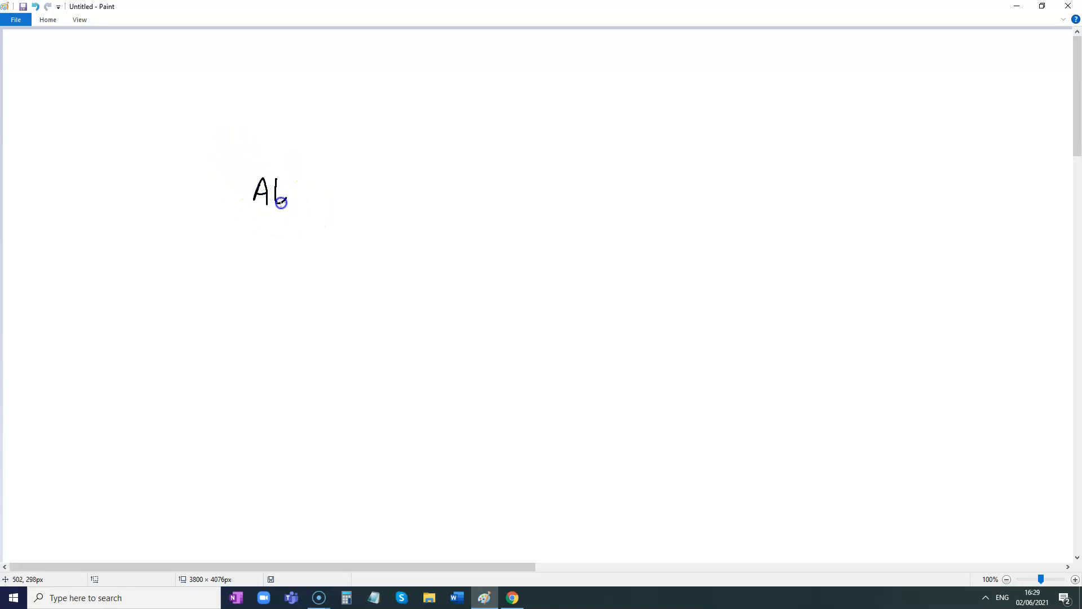
{"action": "mouse_move", "coordinate": [322, 181]}
{"action": "left_mouse_down"}
{"action": "mouse_move", "coordinate": [324, 197]}
{"action": "mouse_move", "coordinate": [467, 187]}
{"action": "mouse_move", "coordinate": [495, 202]}
{"action": "left_mouse_up"}
{"action": "left_click_drag", "start_coordinate": [518, 196], "coordinate": [527, 197]}
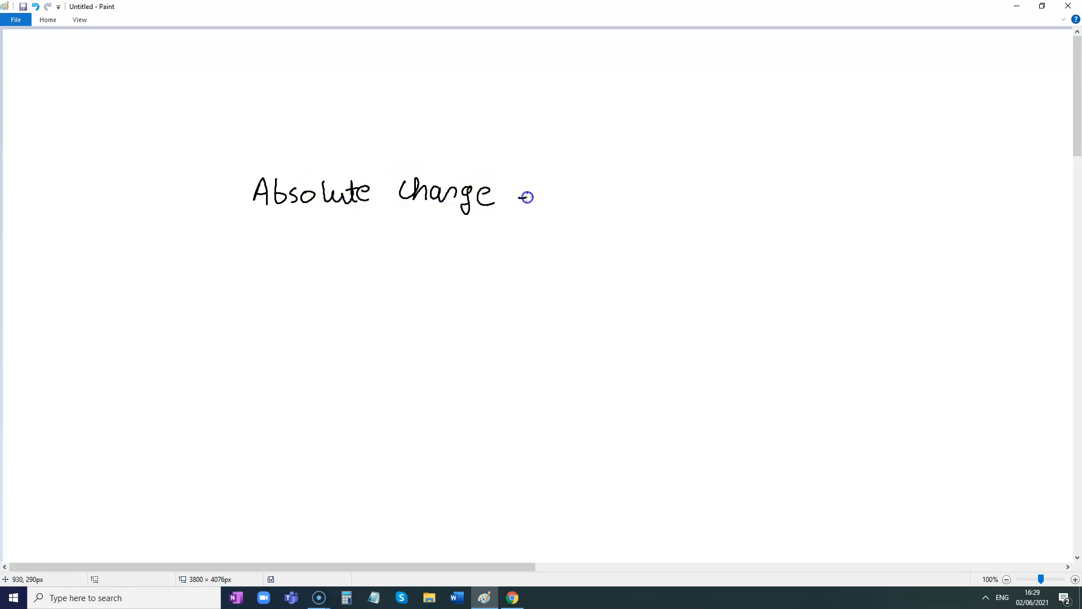
{"action": "left_click", "coordinate": [570, 180]}
{"action": "left_click_drag", "start_coordinate": [615, 188], "coordinate": [676, 197]}
{"action": "left_click_drag", "start_coordinate": [676, 196], "coordinate": [727, 190]}
{"action": "left_click_drag", "start_coordinate": [738, 191], "coordinate": [771, 202]}
{"action": "left_click_drag", "start_coordinate": [773, 181], "coordinate": [778, 178]}
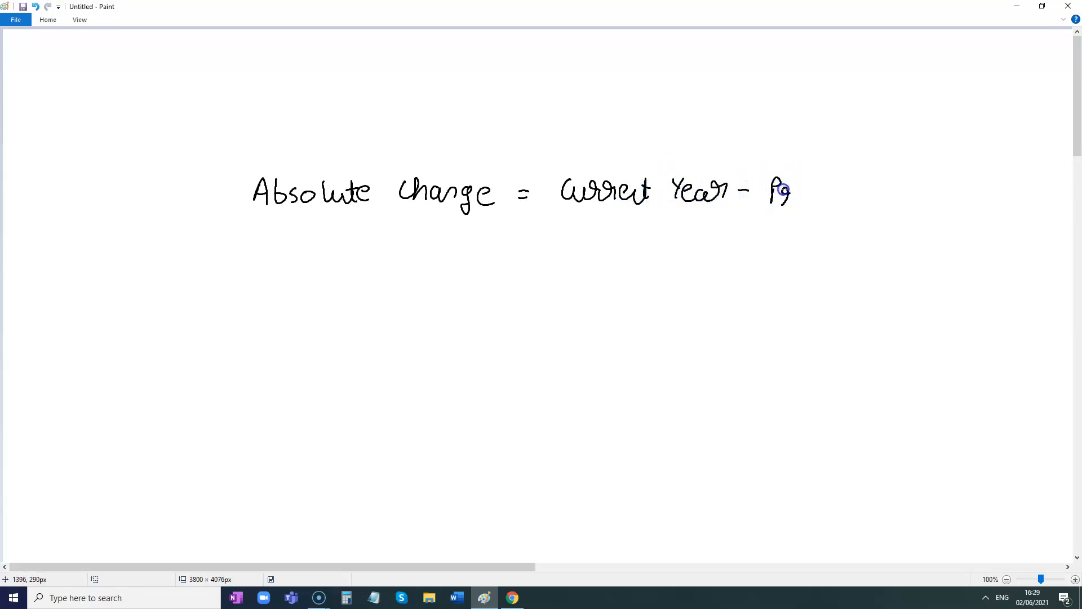
{"action": "left_click_drag", "start_coordinate": [869, 191], "coordinate": [986, 191]}
- Handwrite "% Change = Absolute Change / Previous Year × 100" as a fraction below the absolute change formula
{"action": "mouse_move", "coordinate": [276, 256]}
{"action": "left_mouse_down"}
{"action": "mouse_move", "coordinate": [265, 271]}
{"action": "mouse_move", "coordinate": [326, 258]}
{"action": "mouse_move", "coordinate": [403, 275]}
{"action": "left_mouse_up"}
{"action": "left_click", "coordinate": [263, 259]}
{"action": "left_click", "coordinate": [276, 268]}
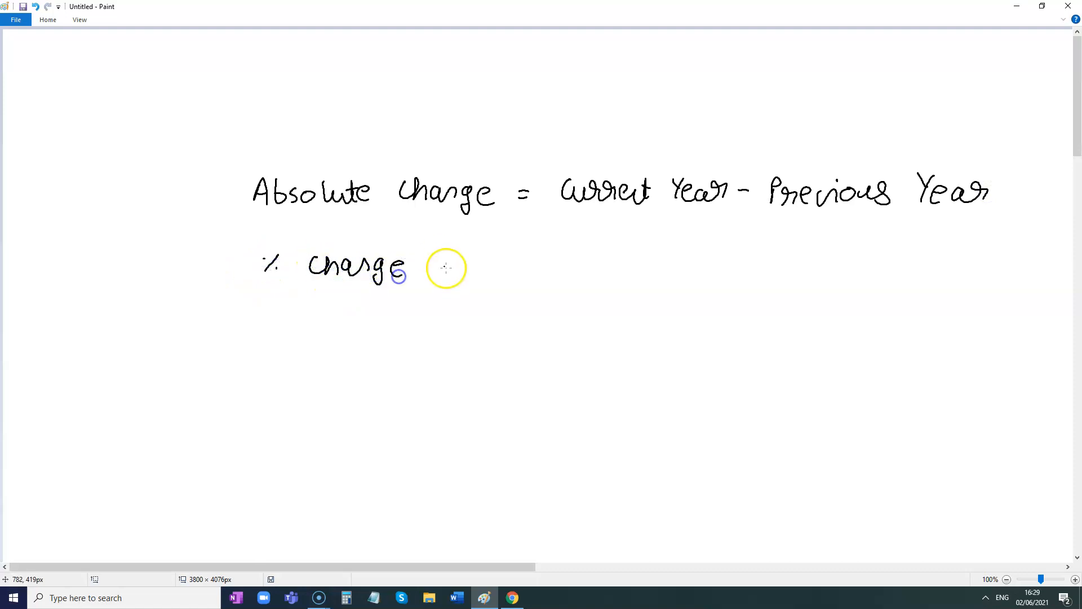
{"action": "mouse_move", "coordinate": [496, 269]}
{"action": "left_mouse_down"}
{"action": "mouse_move", "coordinate": [500, 252]}
{"action": "mouse_move", "coordinate": [506, 263]}
{"action": "mouse_move", "coordinate": [611, 270]}
{"action": "mouse_move", "coordinate": [767, 266]}
{"action": "left_mouse_up"}
{"action": "left_click_drag", "start_coordinate": [492, 286], "coordinate": [747, 286]}
{"action": "mouse_move", "coordinate": [525, 304]}
{"action": "left_mouse_down"}
{"action": "mouse_move", "coordinate": [524, 316]}
{"action": "mouse_move", "coordinate": [565, 326]}
{"action": "mouse_move", "coordinate": [737, 310]}
{"action": "left_mouse_up"}
{"action": "mouse_move", "coordinate": [801, 263]}
{"action": "left_mouse_down"}
{"action": "mouse_move", "coordinate": [809, 273]}
{"action": "mouse_move", "coordinate": [856, 263]}
{"action": "left_mouse_up"}
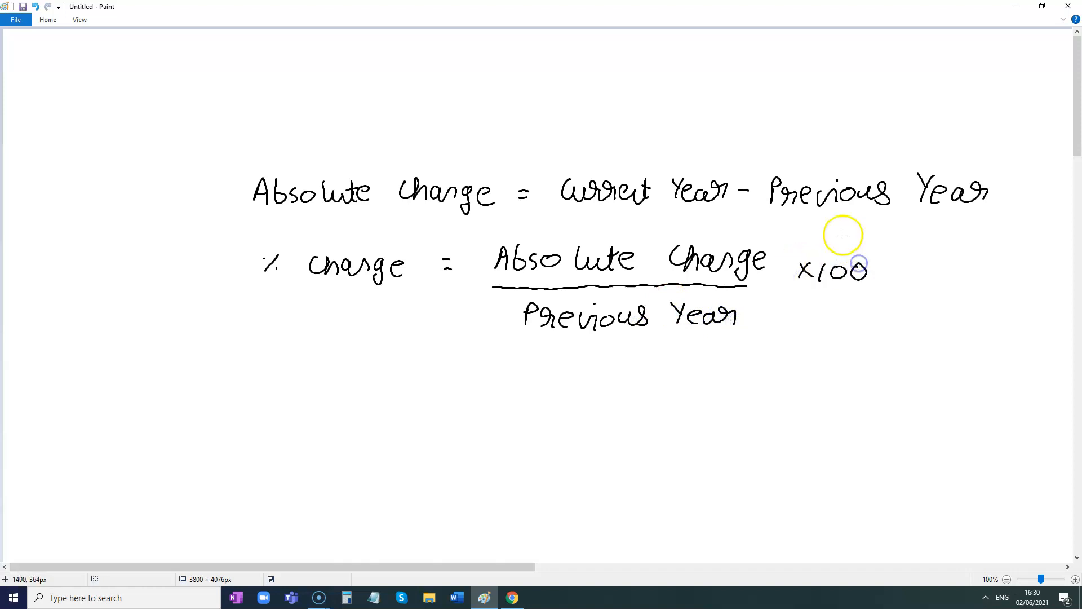
- Switch back to Google Sheets and examine the Mar 21 and Mar 20 columns used for the absolute change
{"action": "left_click", "coordinate": [1015, 15]}
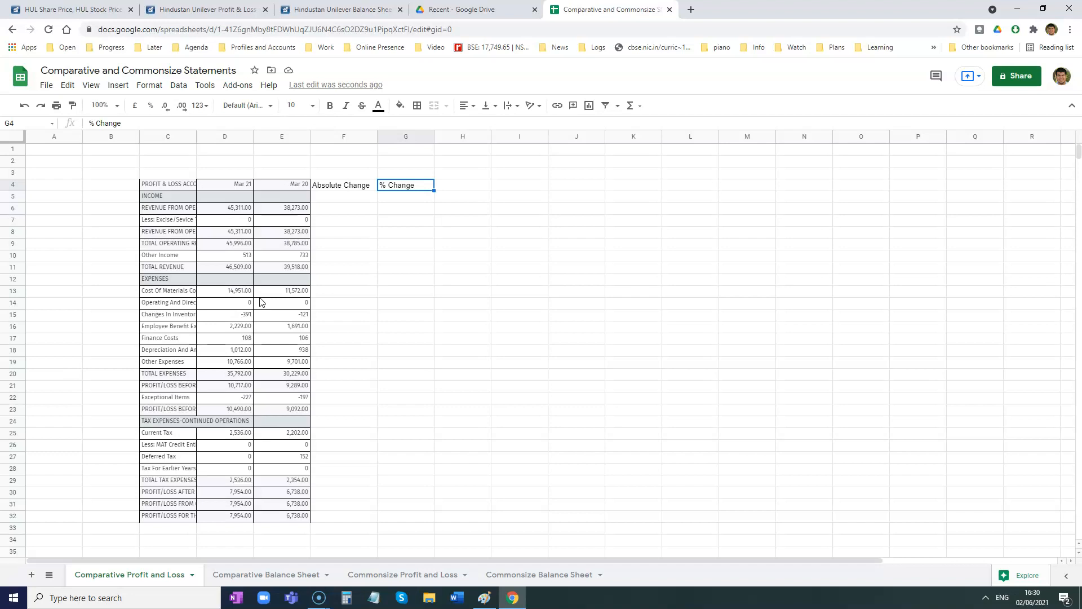
{"action": "left_click", "coordinate": [327, 214]}
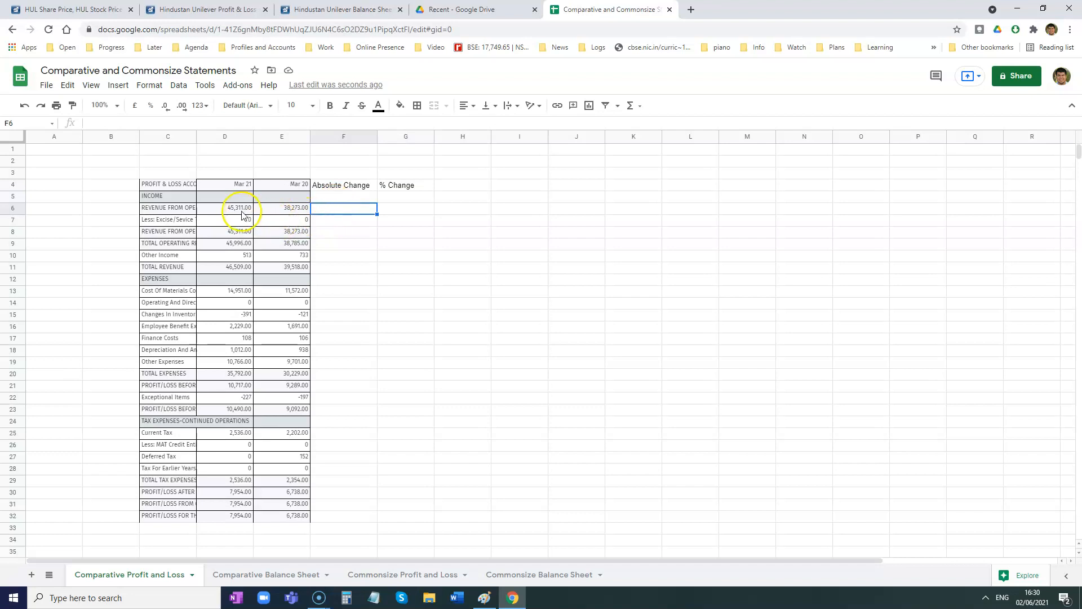
{"action": "left_click", "coordinate": [234, 141]}
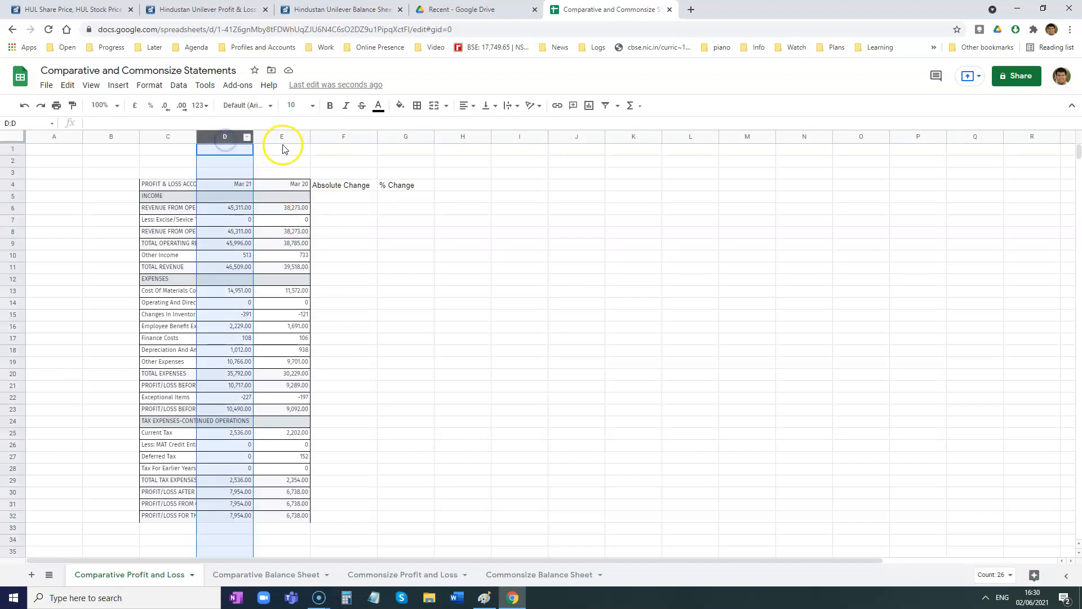
{"action": "left_click", "coordinate": [279, 139]}
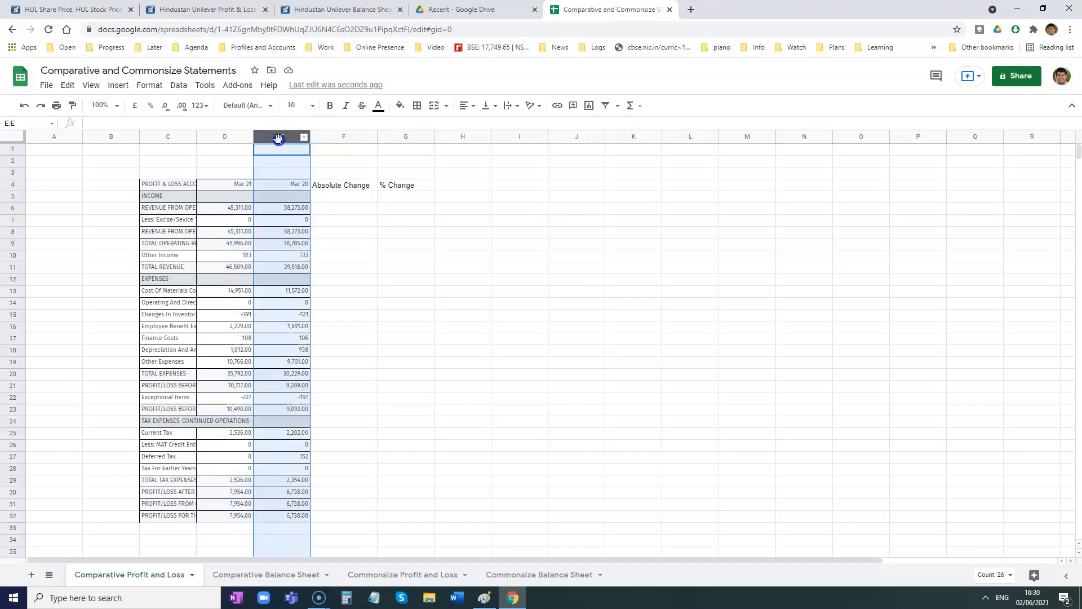
{"action": "left_click", "coordinate": [230, 210]}
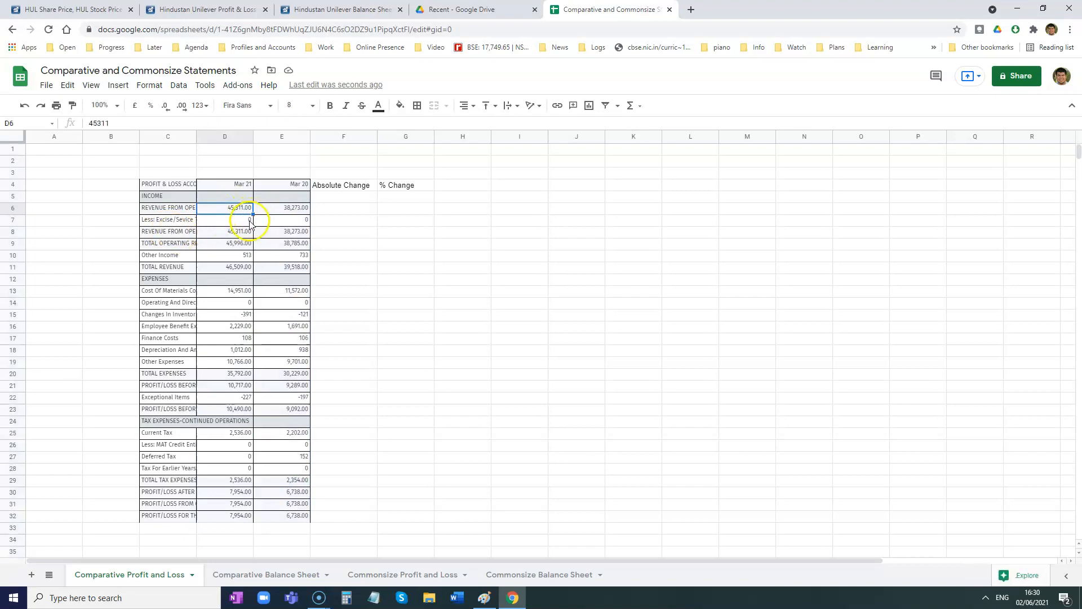
{"action": "left_click", "coordinate": [288, 212]}
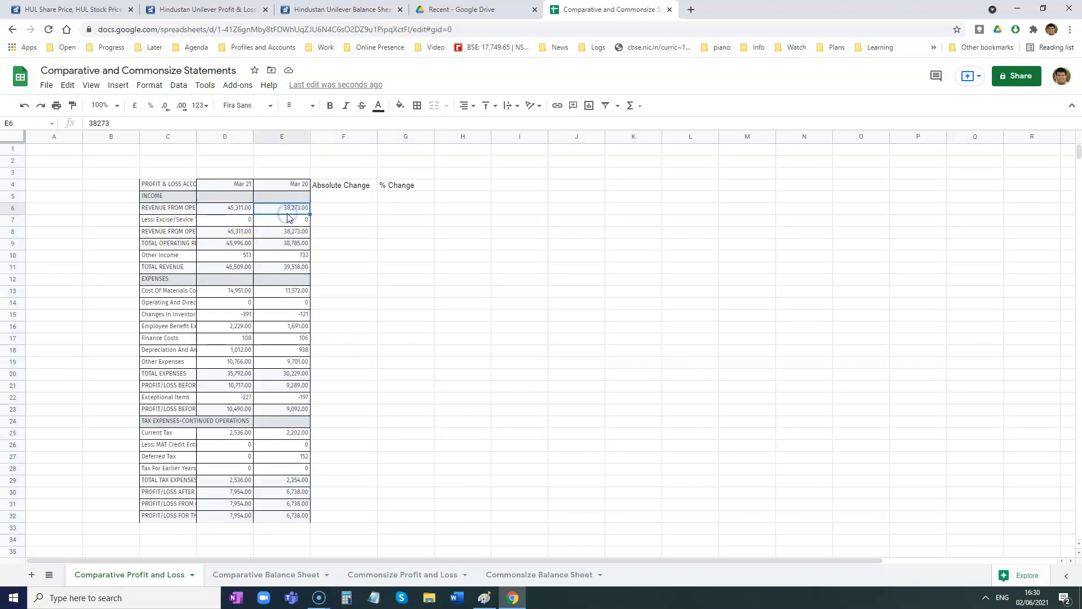
{"action": "left_click", "coordinate": [344, 211]}
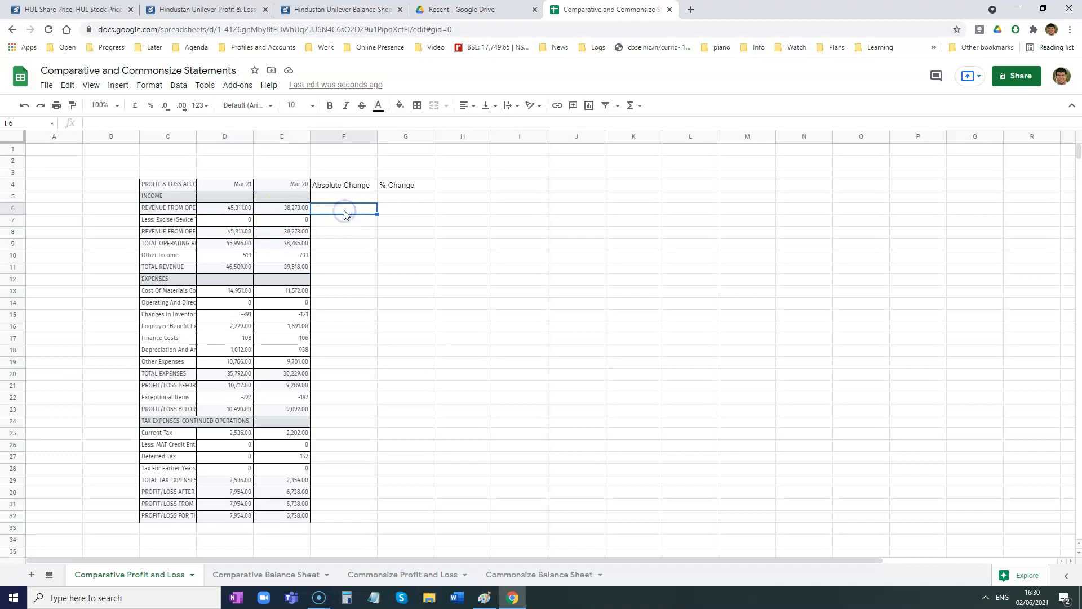
{"action": "left_click", "coordinate": [339, 256]}
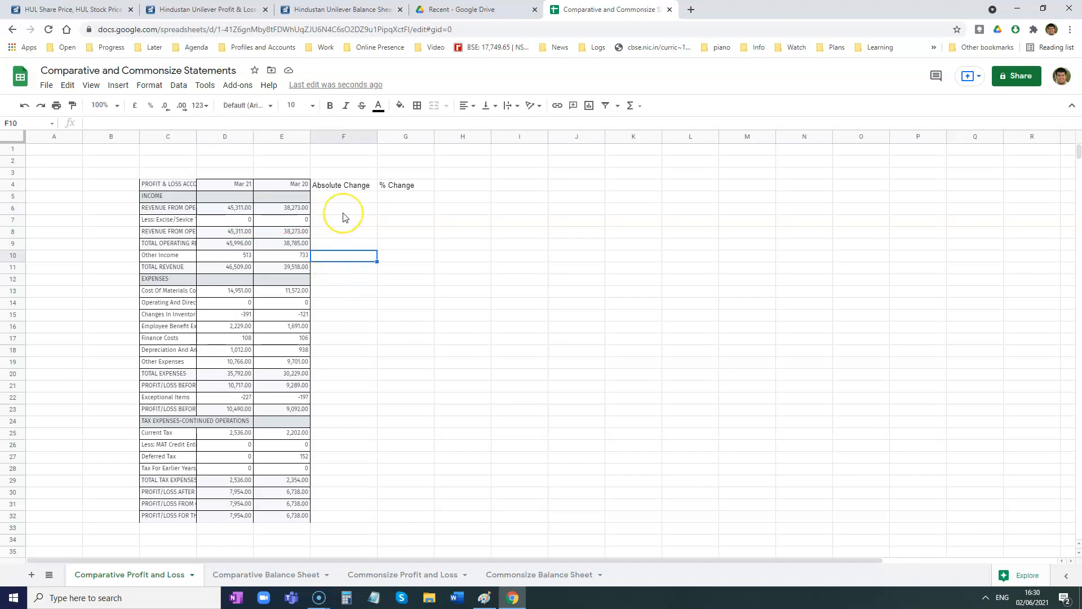
- Calculate the absolute change for gross revenue from operations in F6 with the formula =D6-E6
{"action": "left_click", "coordinate": [345, 217]}
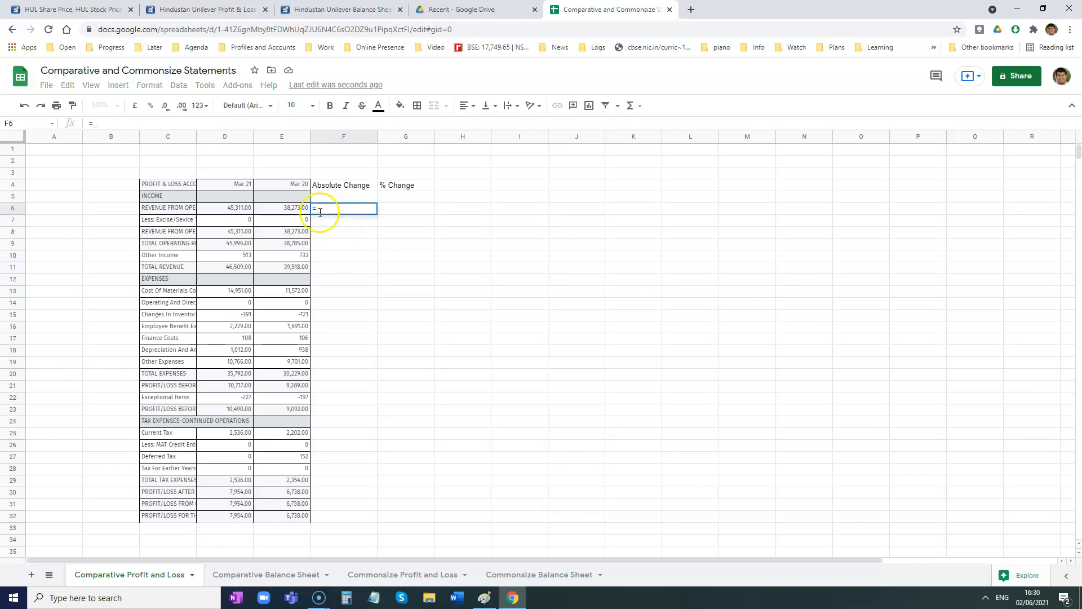
{"action": "left_click", "coordinate": [236, 211]}
{"action": "type", "text": "-"}
{"action": "left_click", "coordinate": [281, 210]}
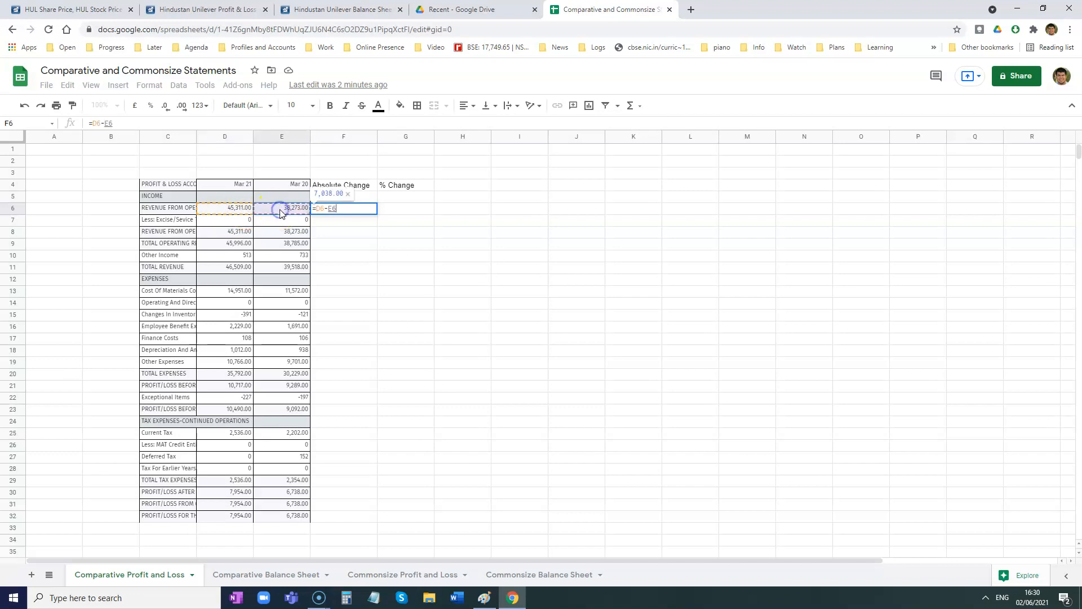
{"action": "key", "text": "Return"}
{"action": "left_click", "coordinate": [410, 280]}
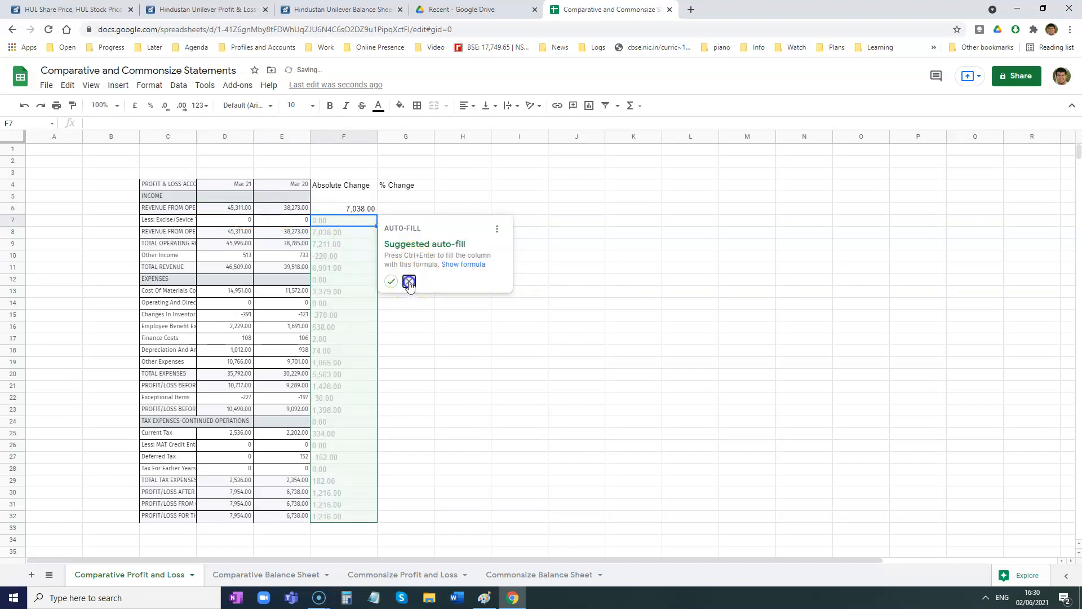
- Calculate the absolute change for net revenue from operations in F8 with the formula =D8-E8
{"action": "left_click", "coordinate": [335, 232]}
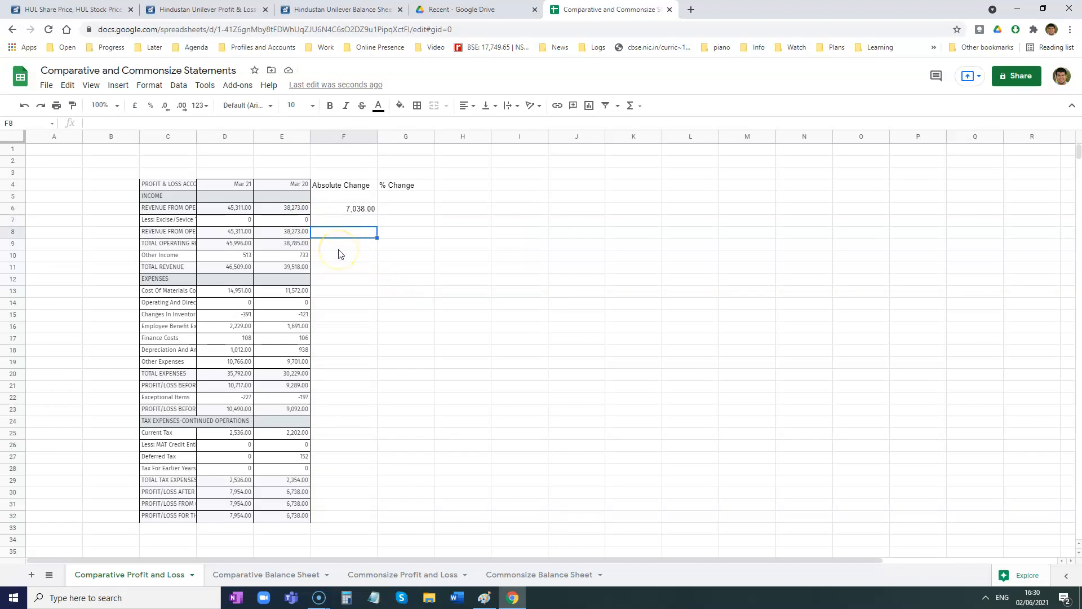
{"action": "type", "text": "="}
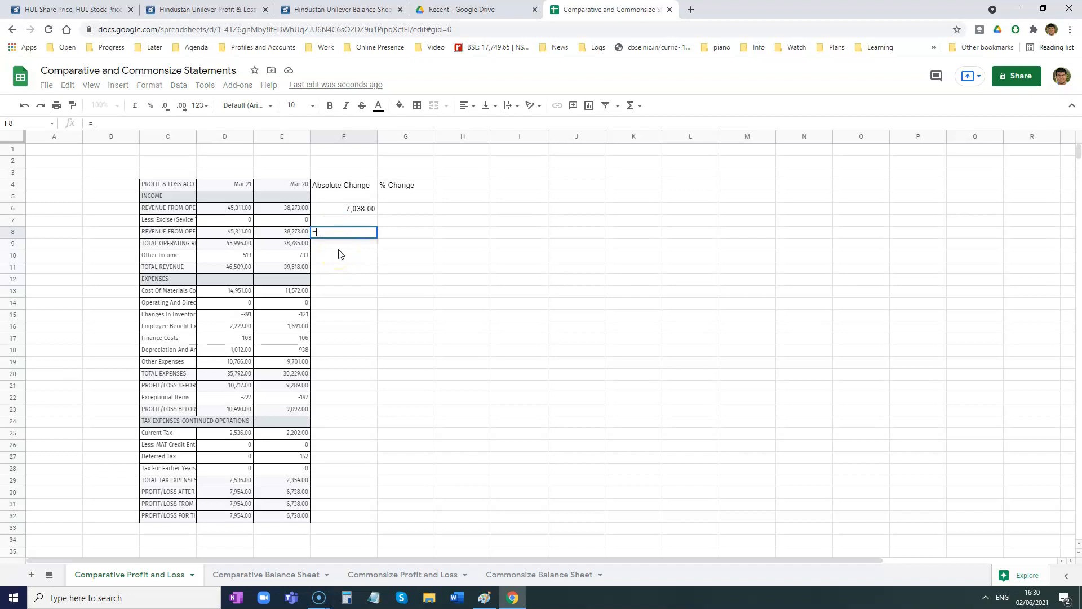
{"action": "left_click", "coordinate": [240, 236]}
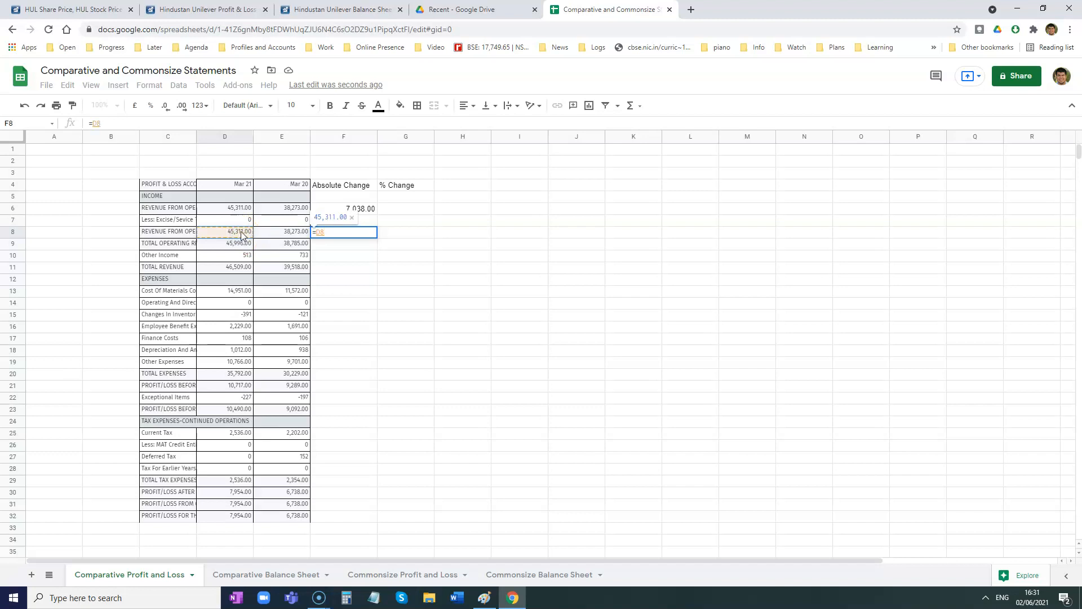
{"action": "type", "text": "-"}
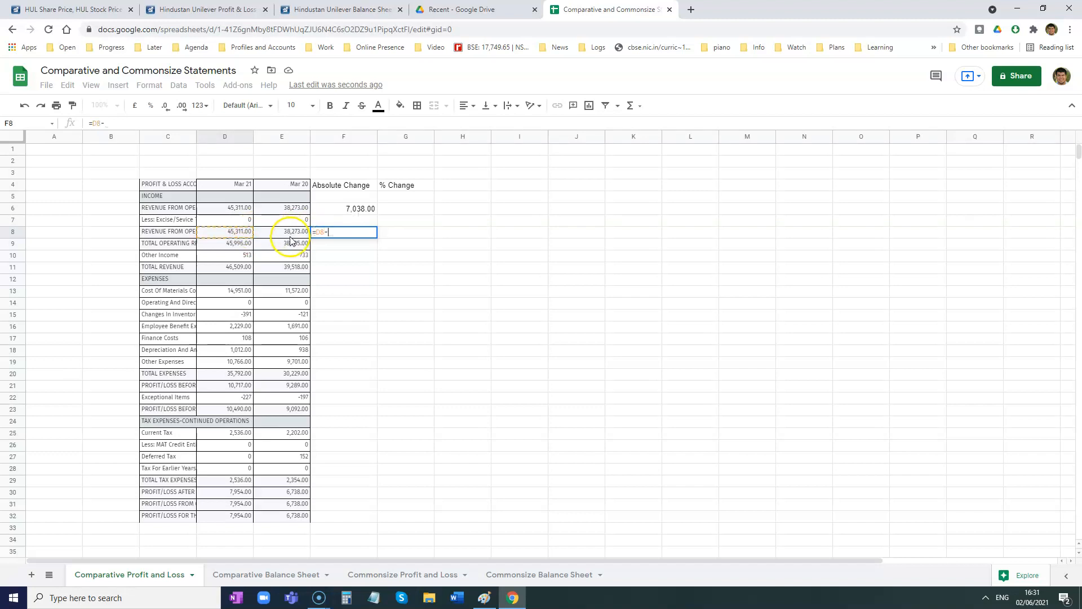
{"action": "left_click", "coordinate": [289, 237]}
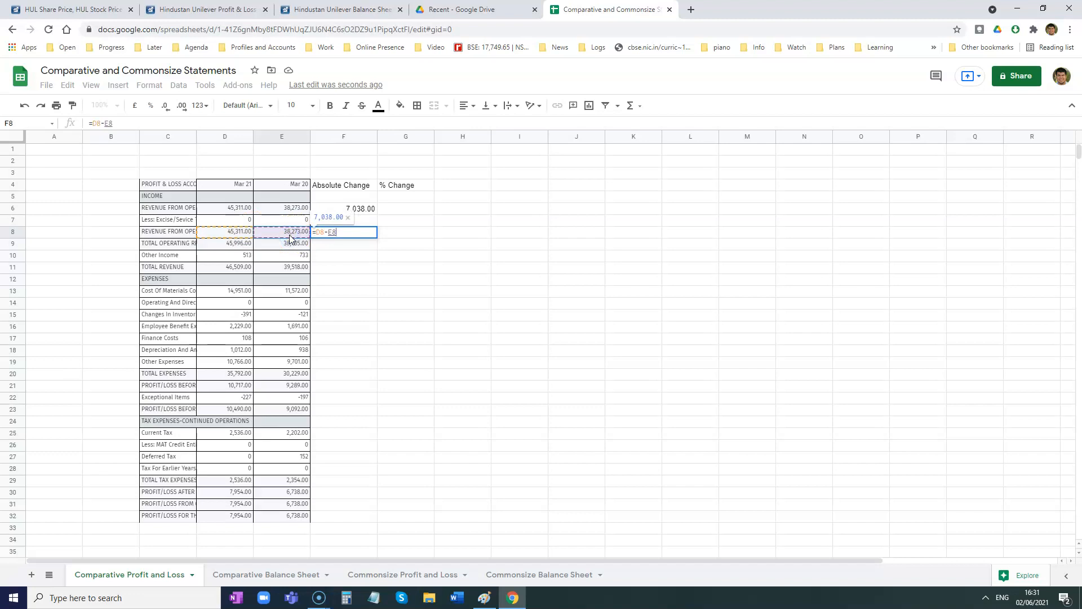
{"action": "key", "text": "Return"}
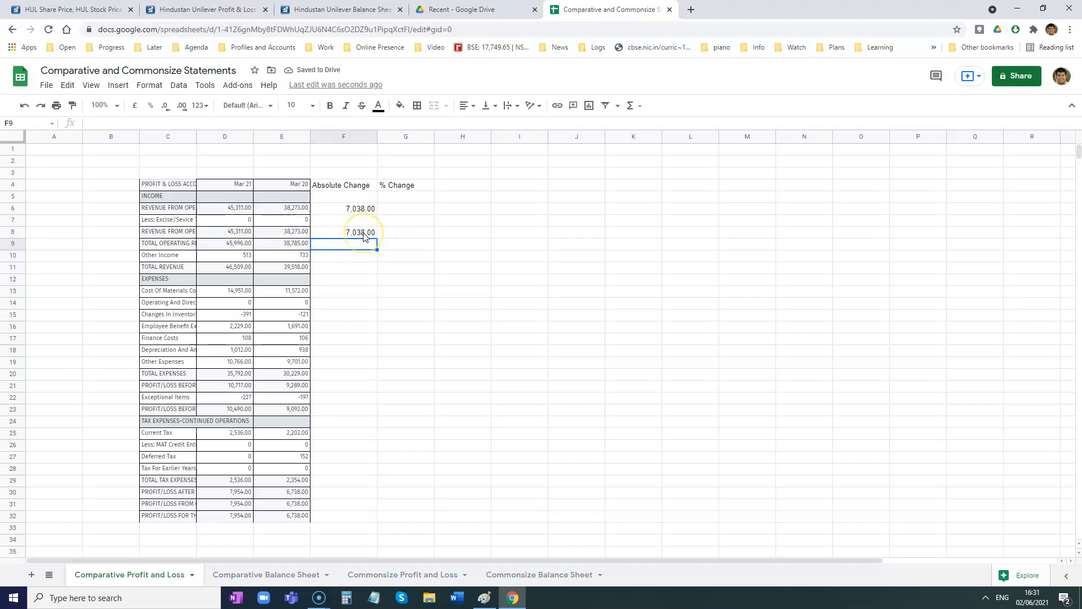
- Review the formula in F8 and fill it down the Absolute Change column through F32
{"action": "left_click", "coordinate": [363, 234]}
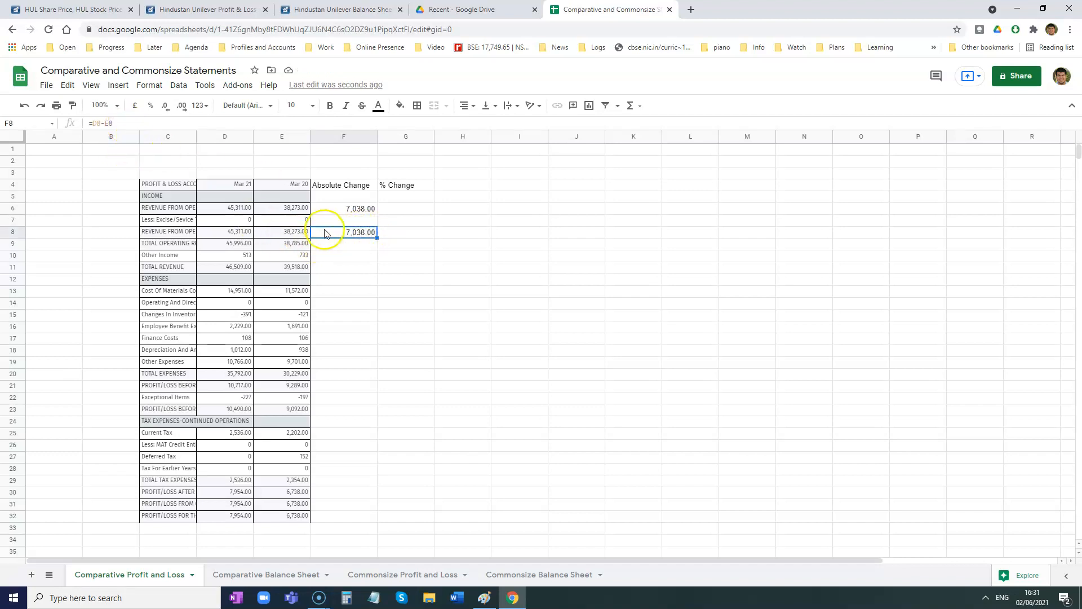
{"action": "left_click_drag", "start_coordinate": [113, 123], "coordinate": [89, 129]}
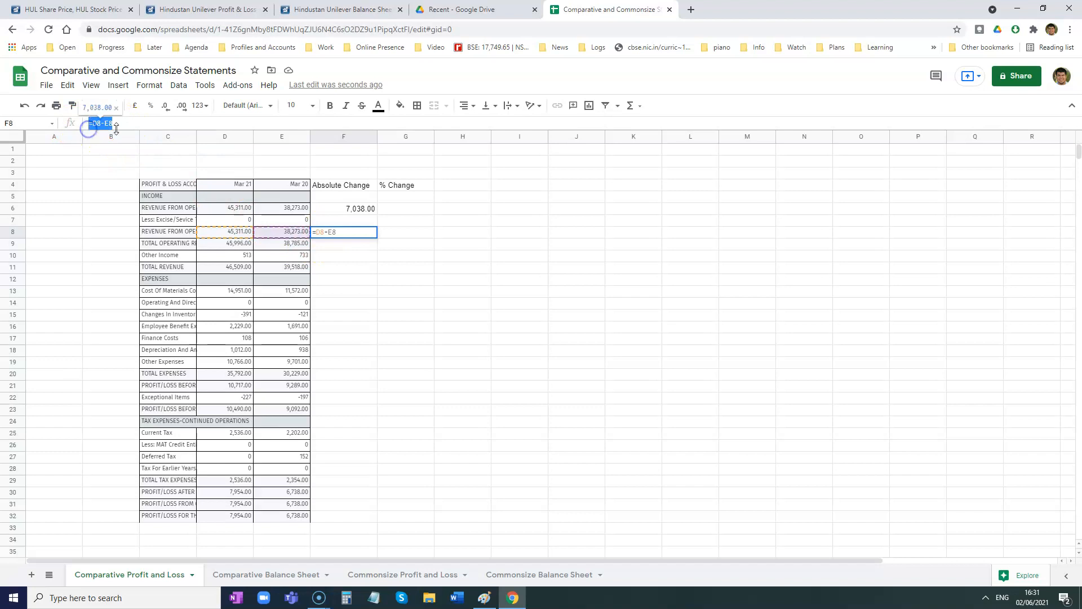
{"action": "left_click", "coordinate": [266, 211]}
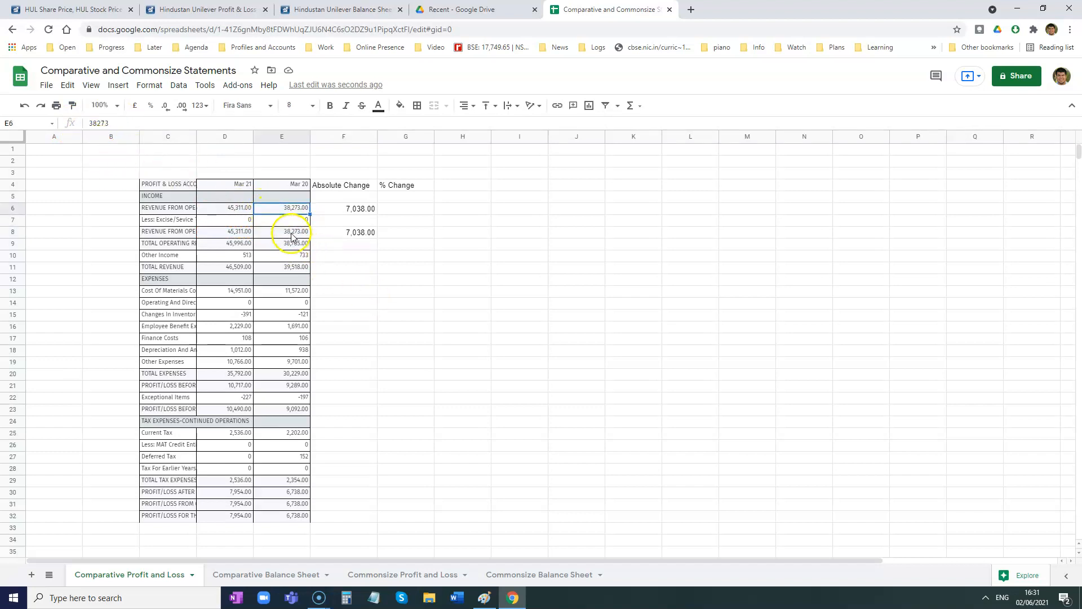
{"action": "left_click", "coordinate": [356, 235]}
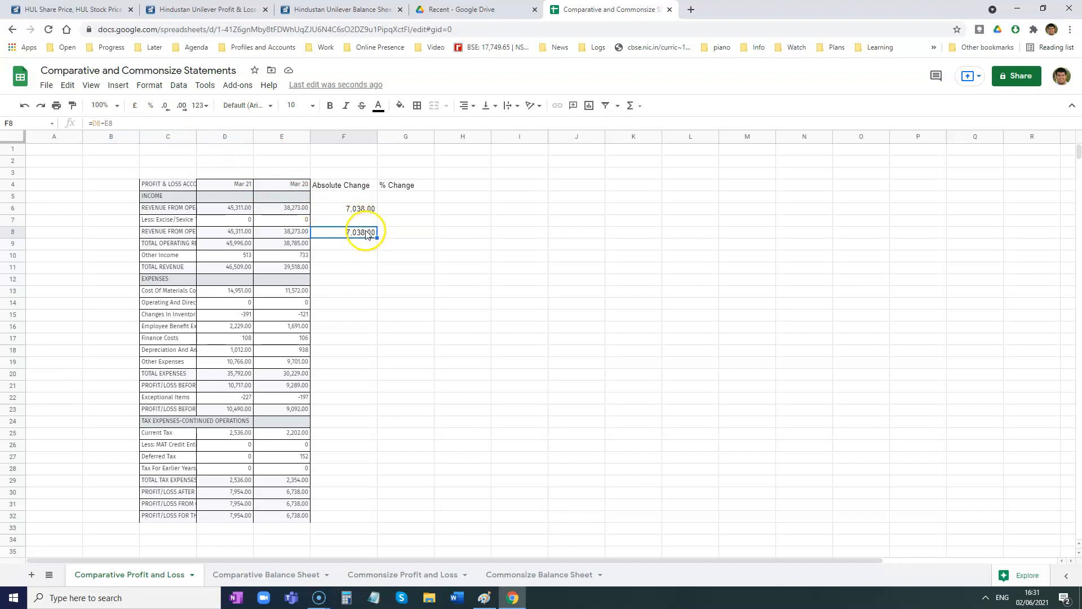
{"action": "left_click_drag", "start_coordinate": [332, 247], "coordinate": [332, 514]}
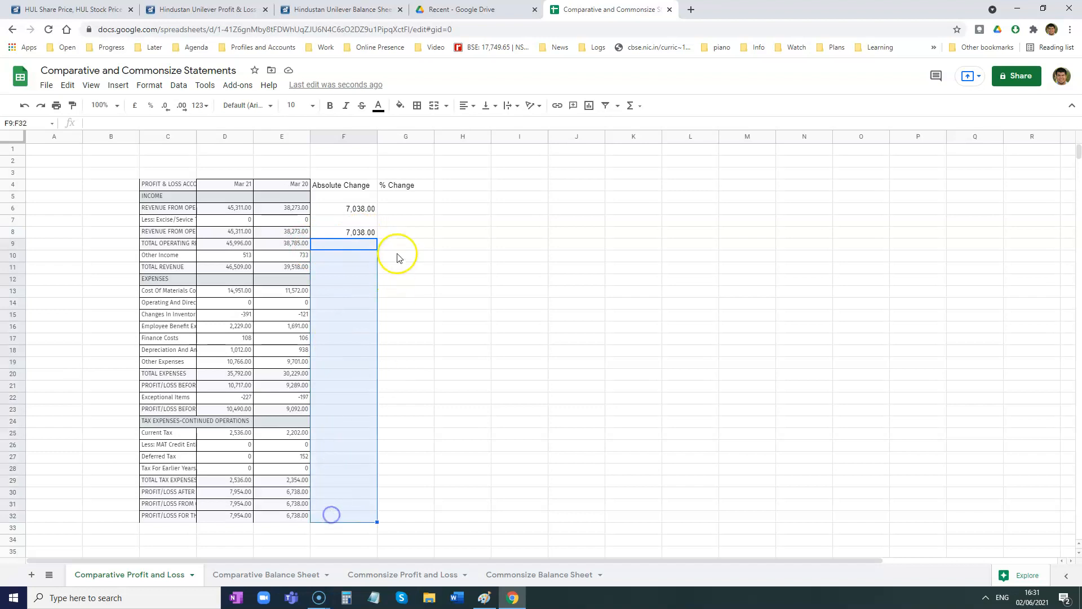
{"action": "left_click", "coordinate": [362, 232]}
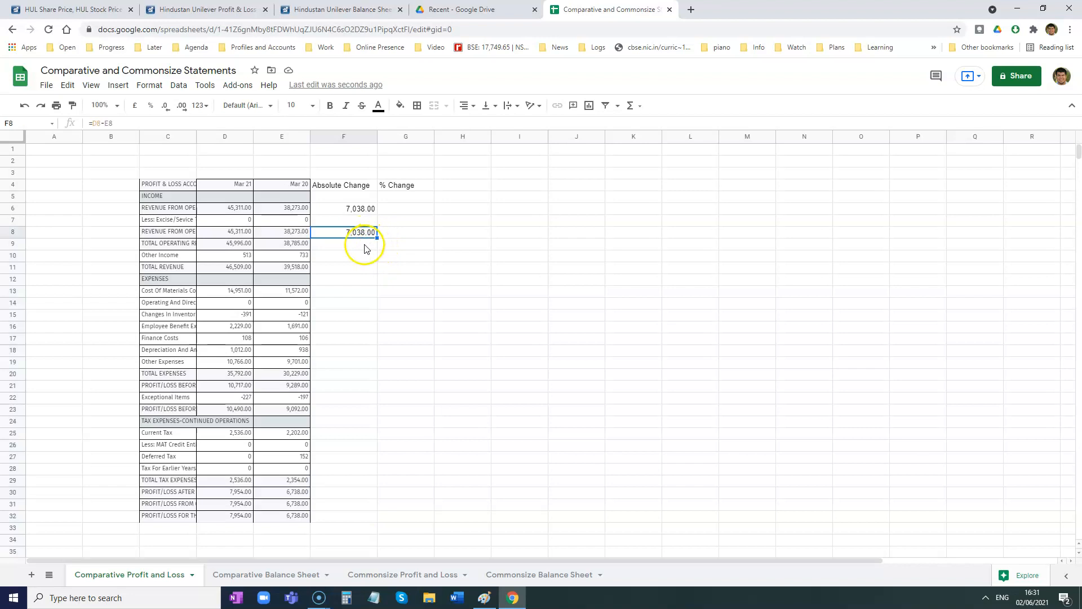
{"action": "left_click_drag", "start_coordinate": [376, 238], "coordinate": [366, 522]}
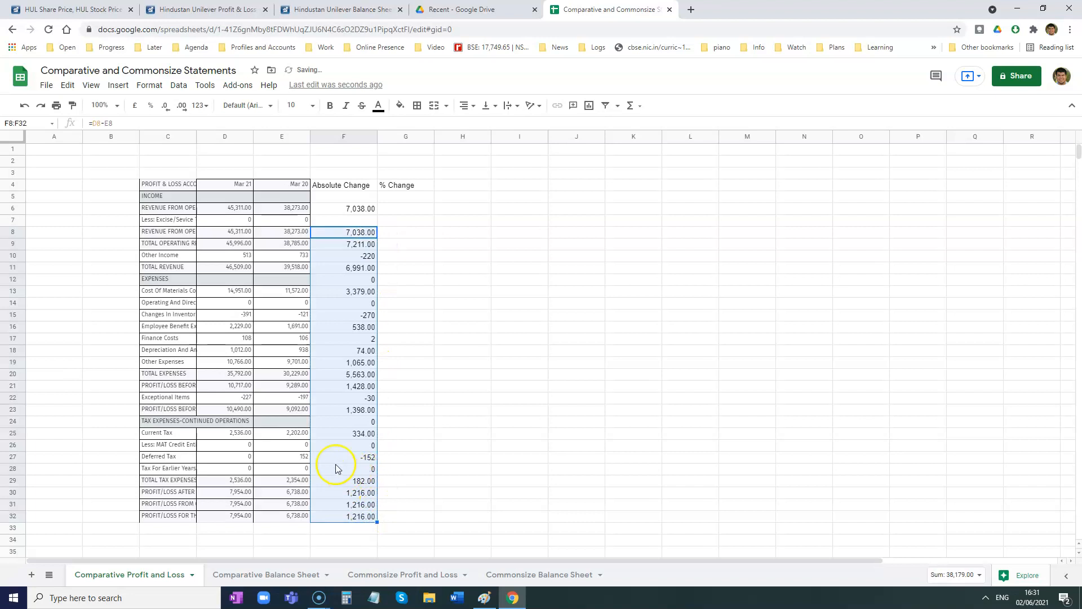
- Clear the absolute change values in F24 and F12 beside the tax expenses and expenses heading rows
{"action": "left_click", "coordinate": [17, 421]}
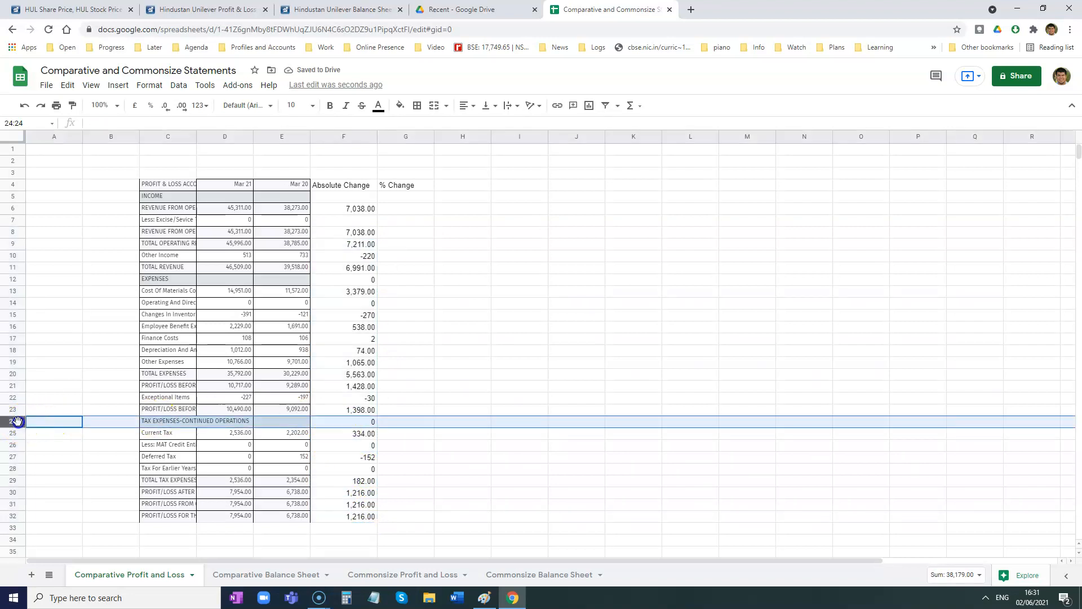
{"action": "left_click", "coordinate": [365, 422]}
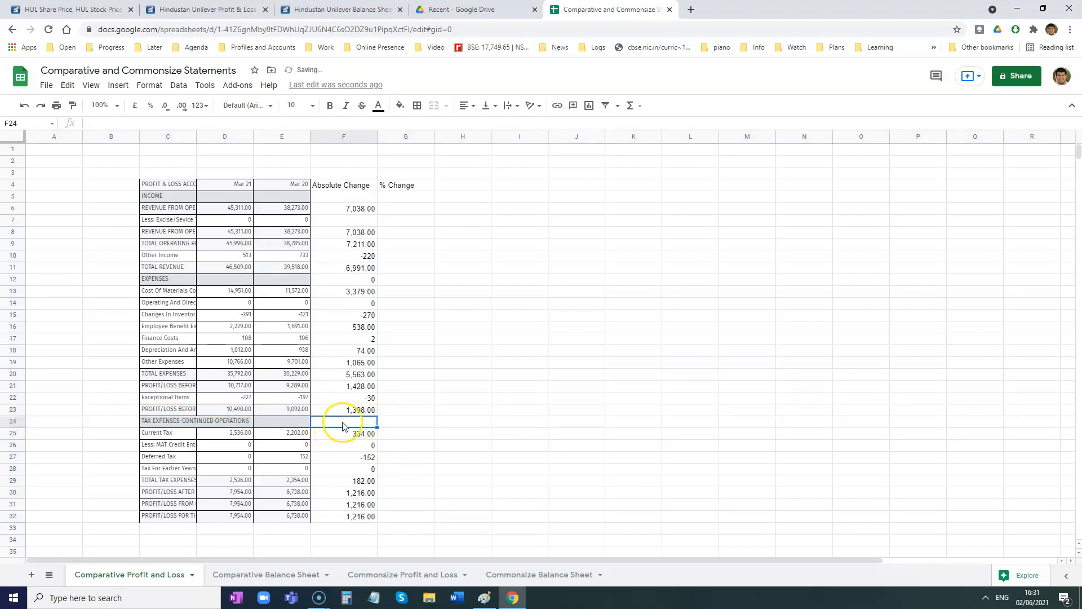
{"action": "key", "text": "Delete"}
{"action": "left_click", "coordinate": [354, 280]}
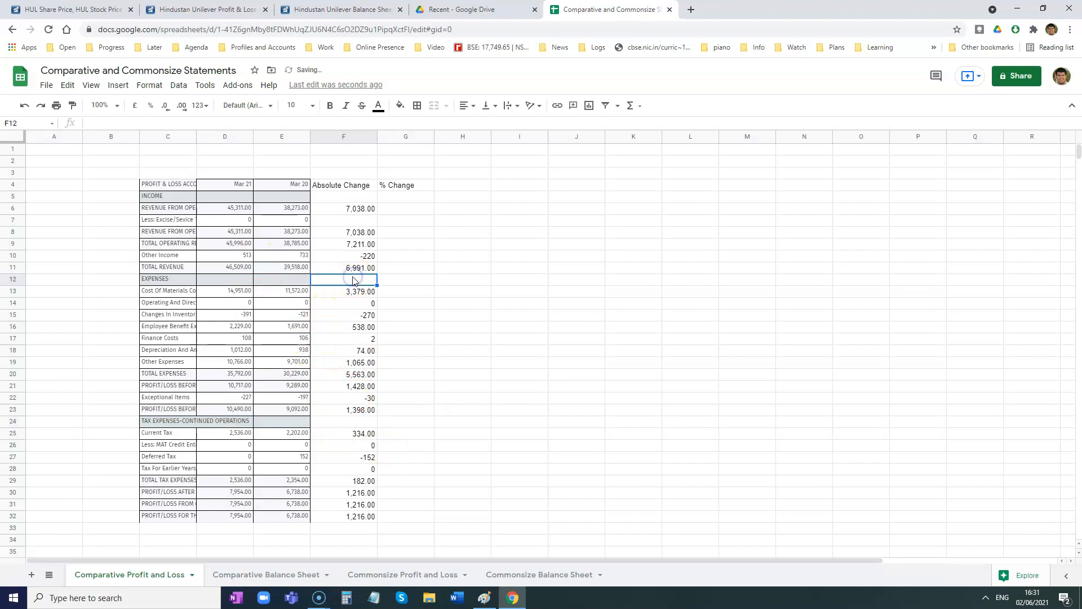
{"action": "key", "text": "Delete"}
- Fill the F6 absolute change formula into F7 and widen column C to fit the full line-item names
{"action": "left_click", "coordinate": [372, 210]}
{"action": "left_click_drag", "start_coordinate": [378, 215], "coordinate": [376, 222]}
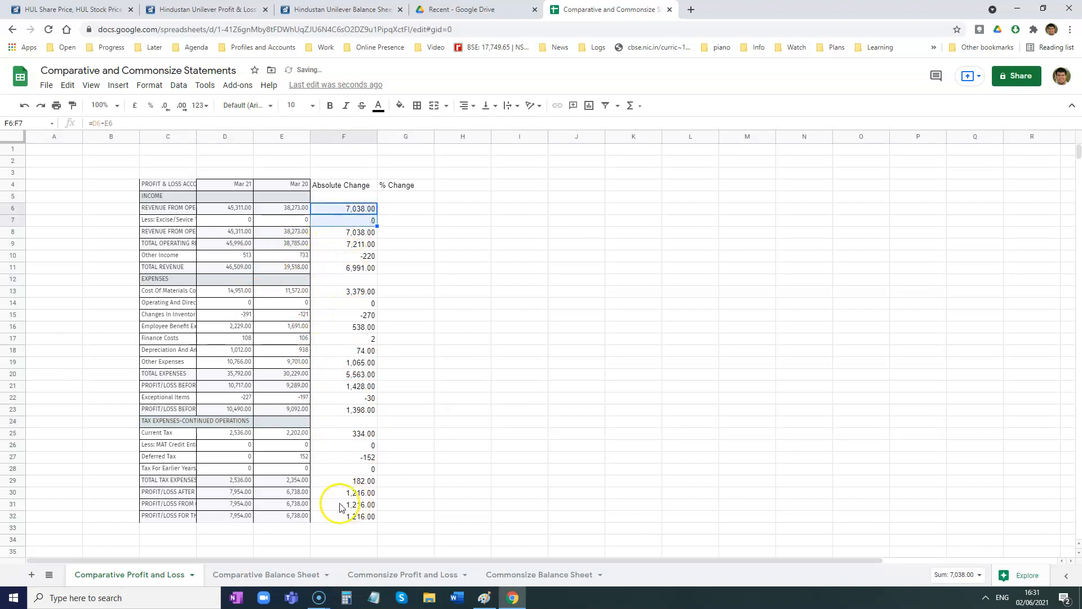
{"action": "left_click_drag", "start_coordinate": [196, 138], "coordinate": [365, 138]}
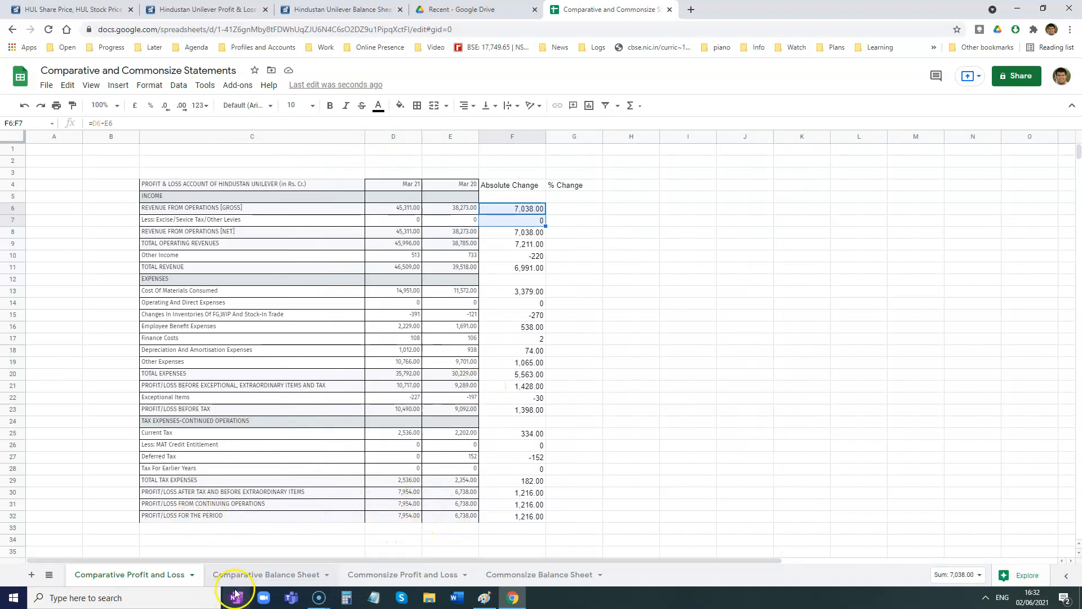
- Calculate the percentage change for gross revenue from operations in G6 with the formula =F6/E6*100
{"action": "left_click", "coordinate": [560, 210]}
{"action": "left_click", "coordinate": [581, 325]}
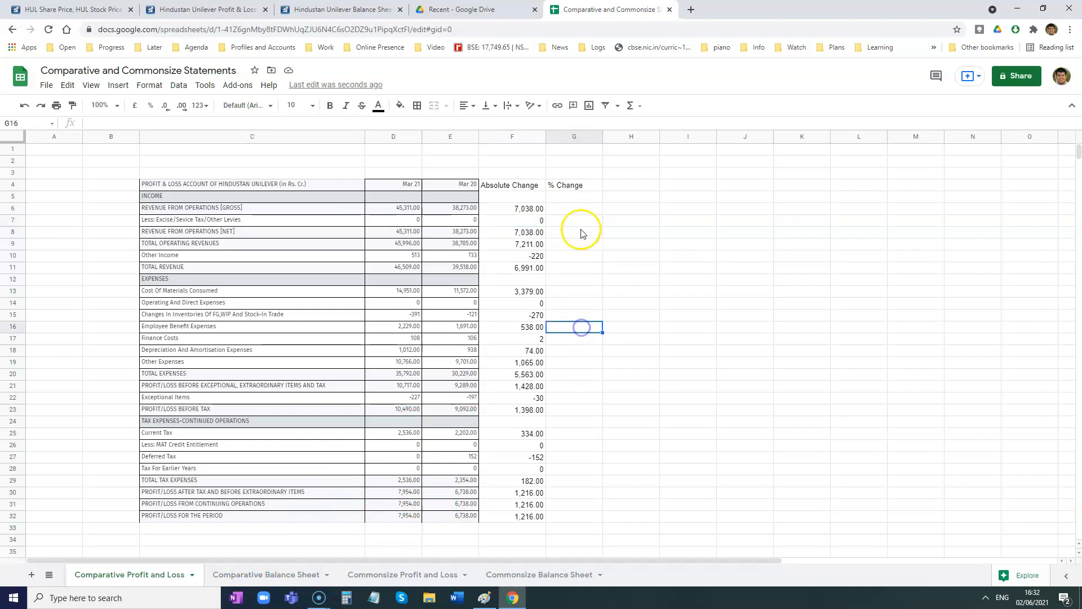
{"action": "left_click", "coordinate": [574, 211]}
{"action": "type", "text": "="}
{"action": "left_click", "coordinate": [528, 212]}
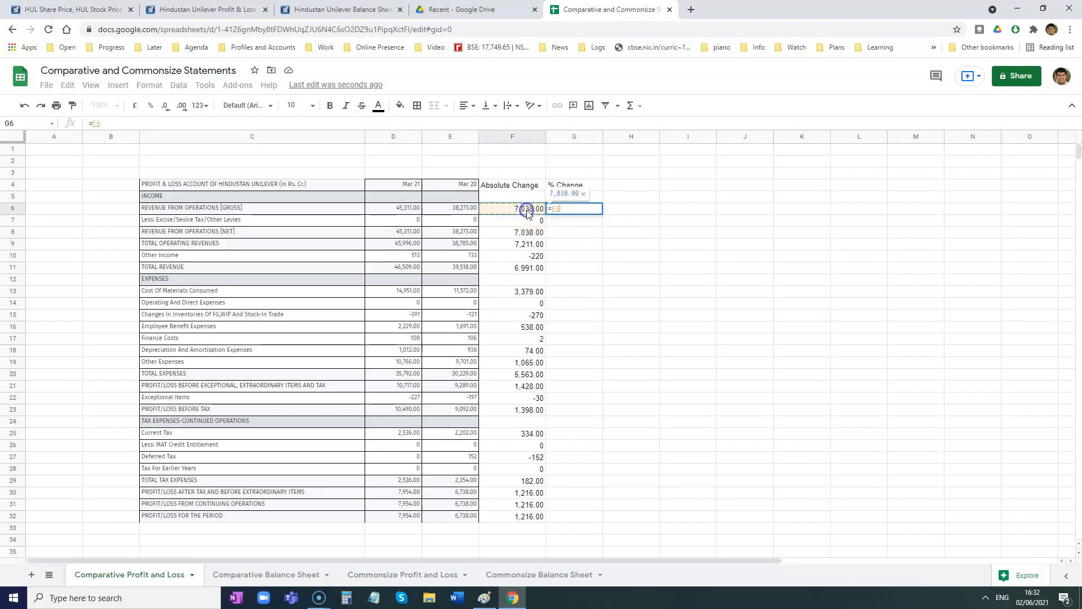
{"action": "type", "text": "/"}
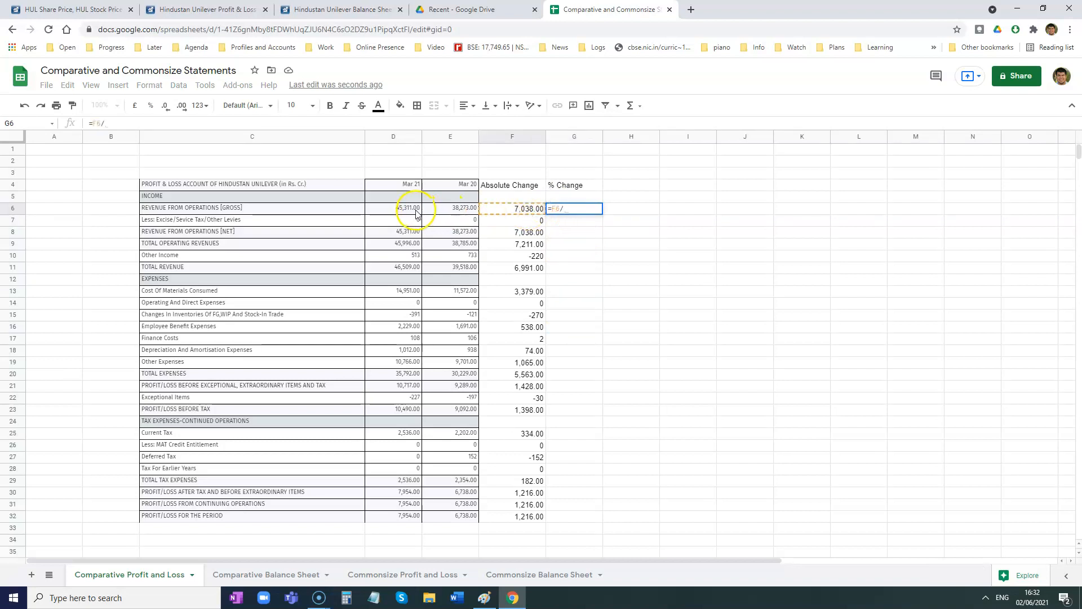
{"action": "left_click", "coordinate": [444, 211]}
{"action": "type", "text": "*"}
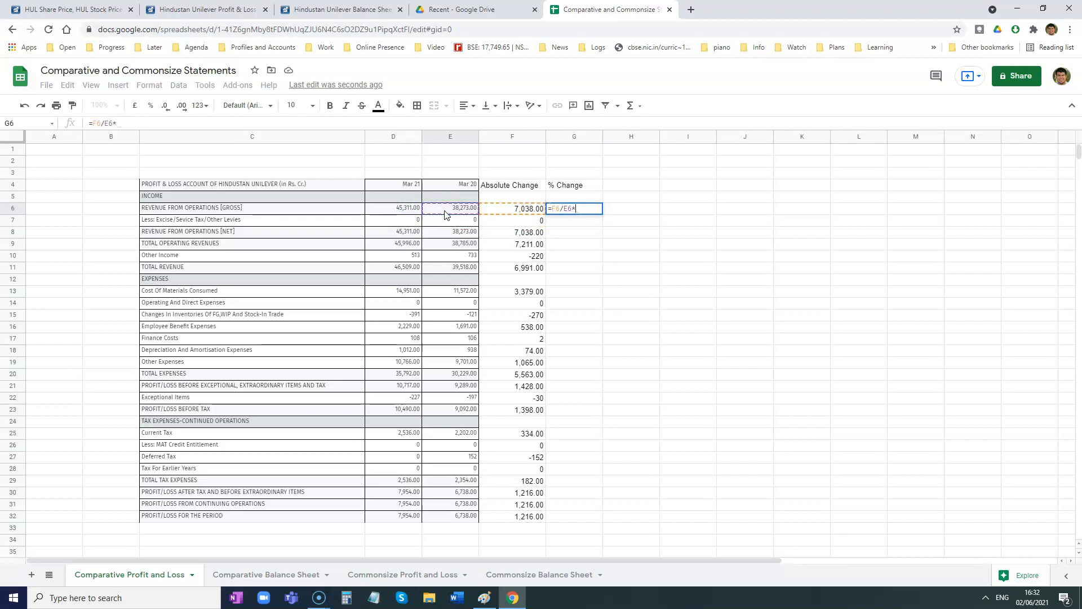
{"action": "type", "text": "100"}
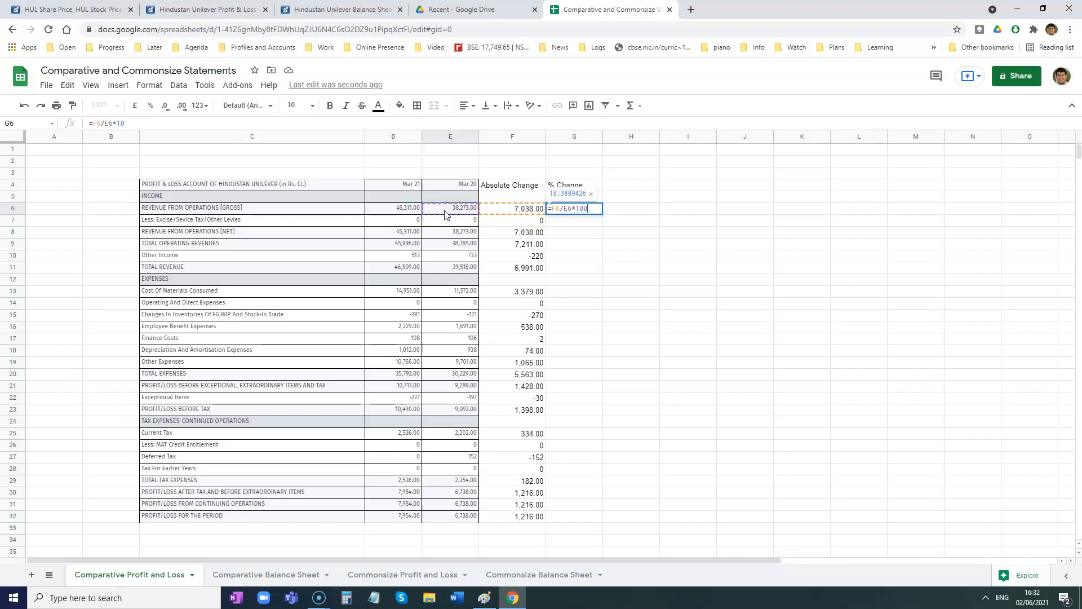
{"action": "key", "text": "Return"}
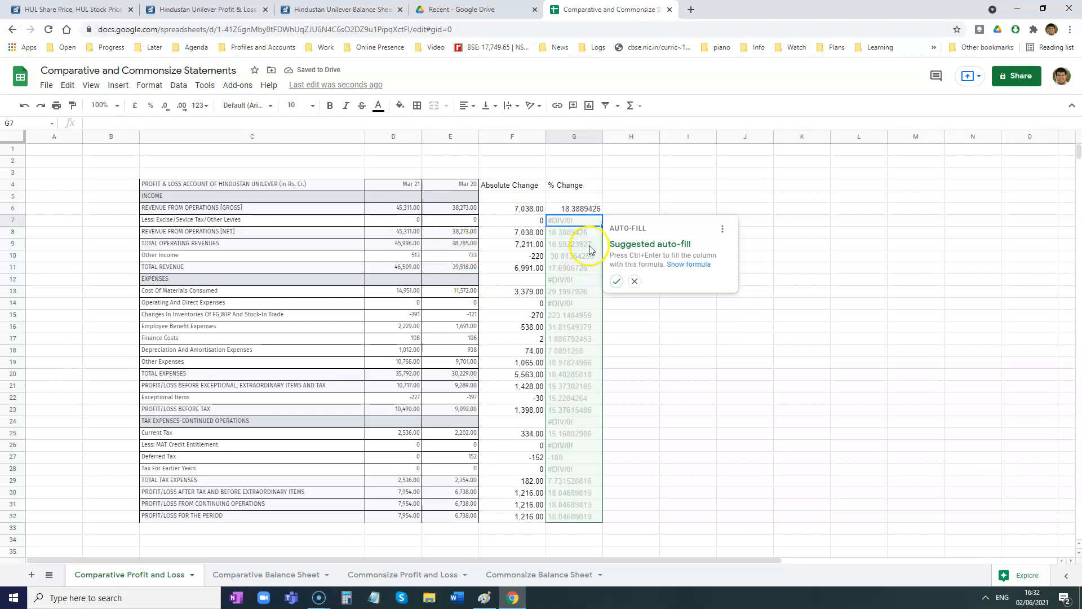
- Fill the percentage change formula down column G through G32 and check the excise/service tax values in row 7
{"action": "left_click", "coordinate": [616, 282]}
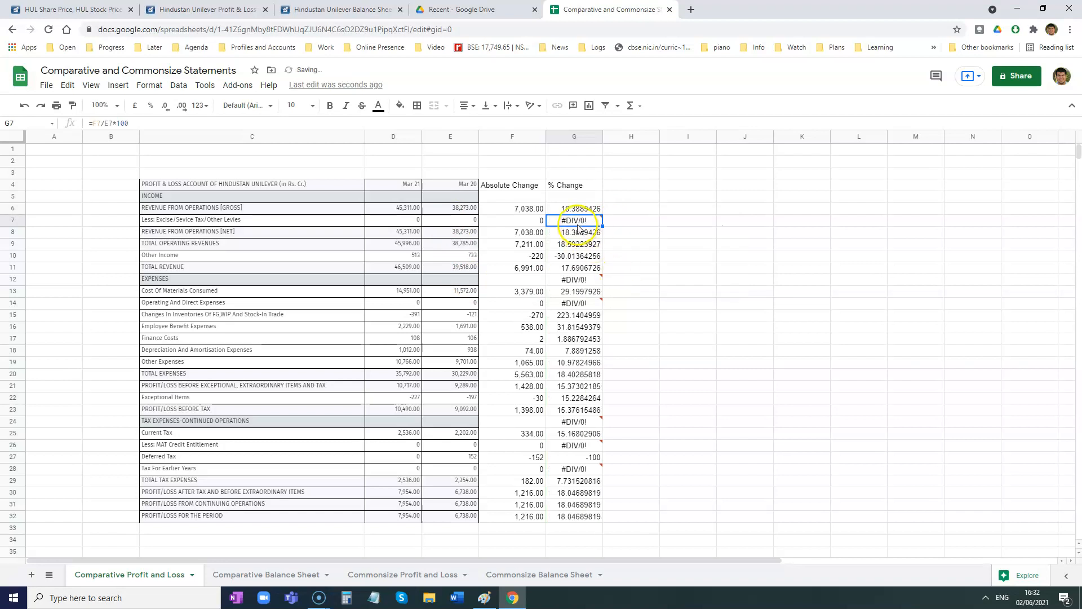
{"action": "left_click", "coordinate": [518, 218]}
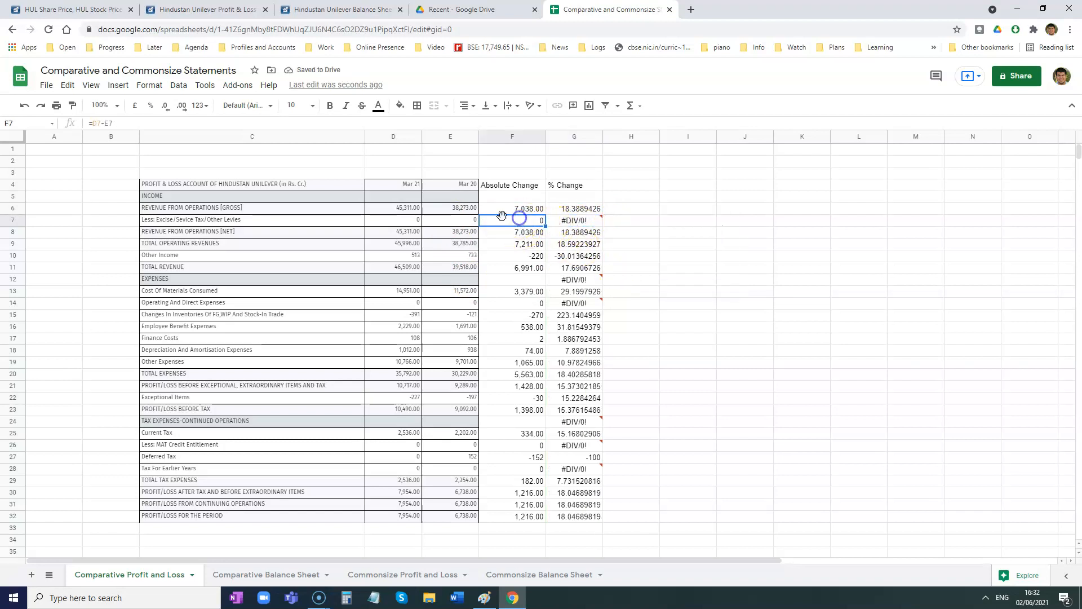
{"action": "left_click", "coordinate": [461, 221]}
{"action": "left_click", "coordinate": [414, 221]}
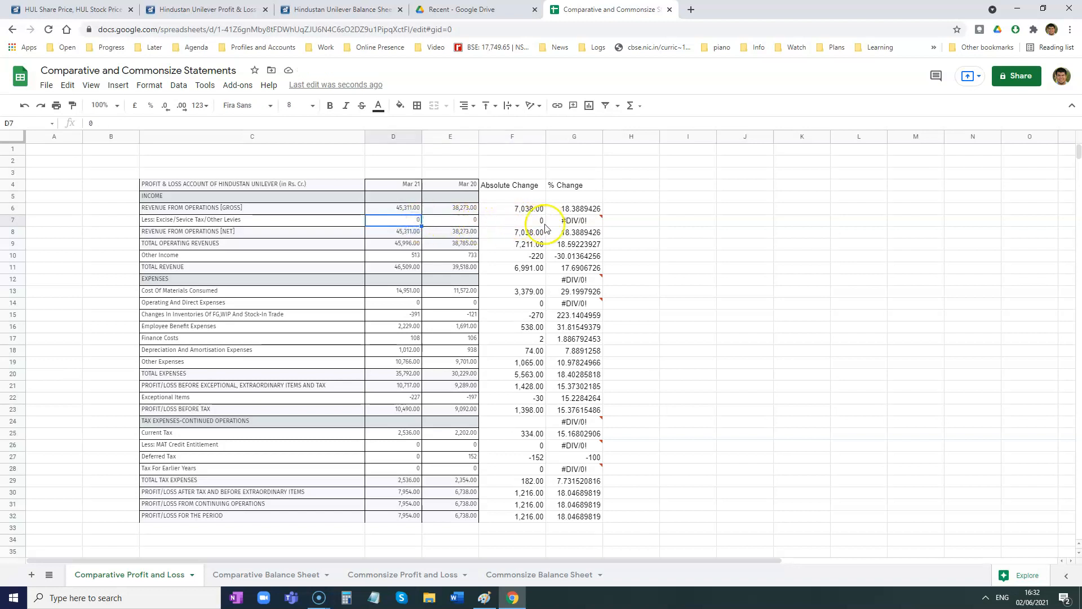
- Replace the division errors in G7 and G14 with 0 and clear G12 and G24 beside the expenses and tax expenses headings
{"action": "left_click", "coordinate": [586, 222]}
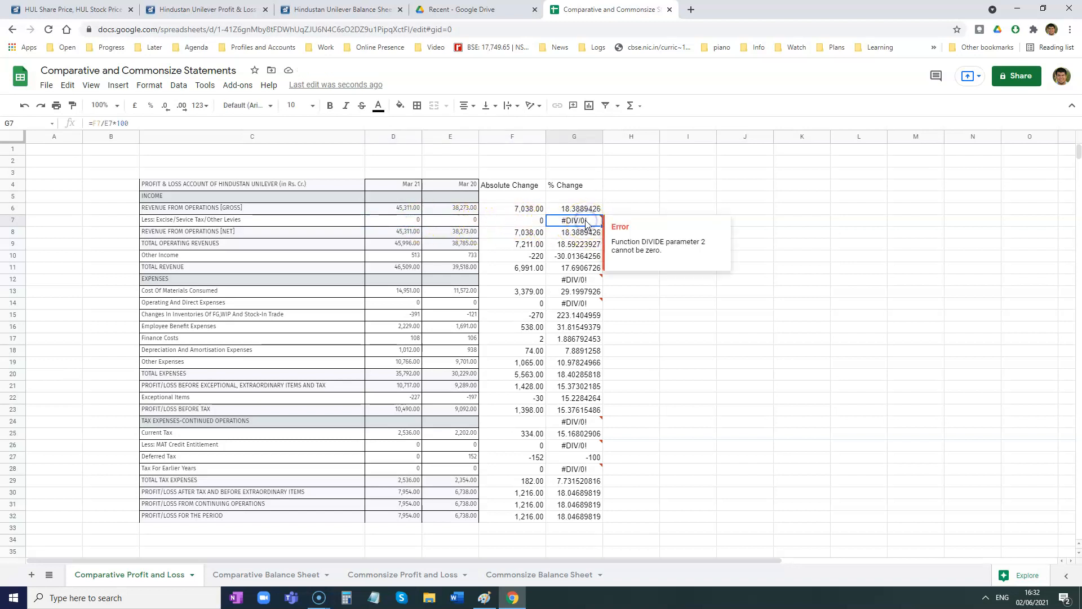
{"action": "type", "text": "0"}
{"action": "key", "text": "Return"}
{"action": "left_click", "coordinate": [578, 280]}
{"action": "key", "text": "Delete"}
{"action": "left_click", "coordinate": [574, 304]}
{"action": "type", "text": "0"}
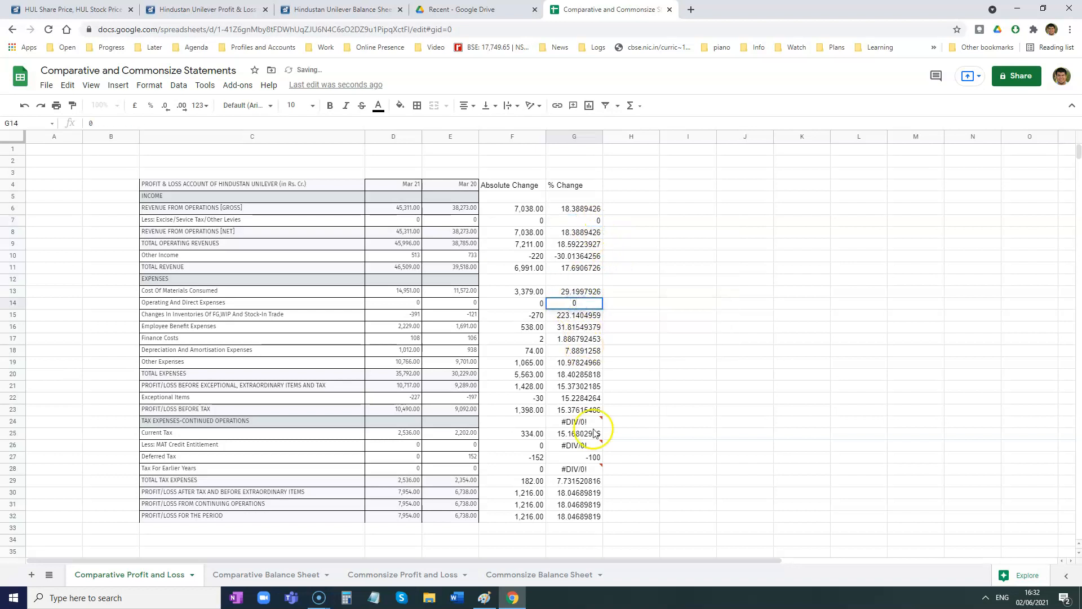
{"action": "left_click", "coordinate": [584, 422]}
{"action": "key", "text": "Delete"}
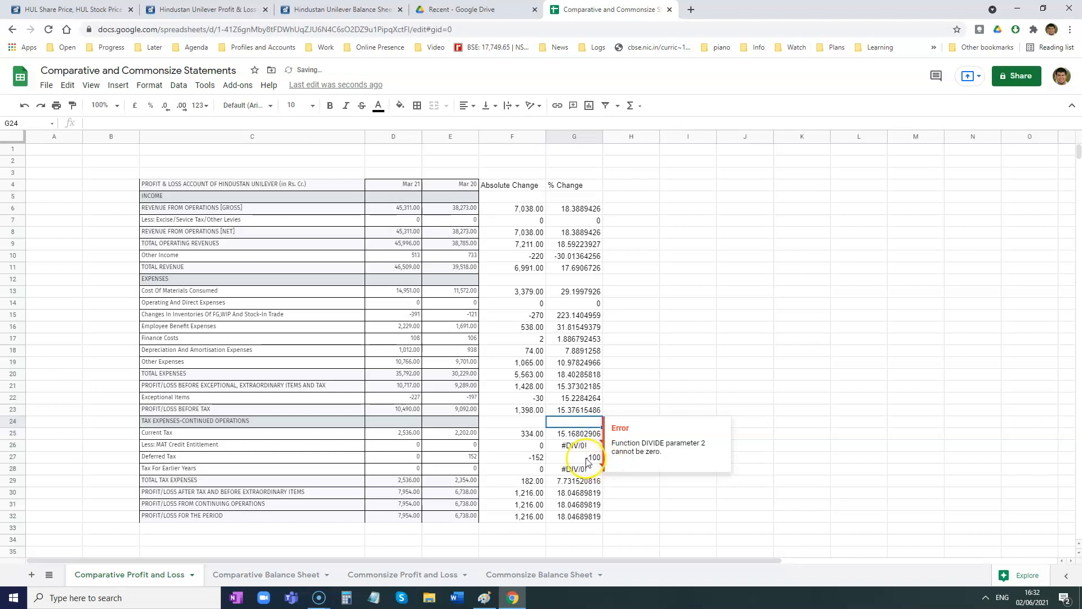
- Set the percentage change for tax for earlier years (G28) and MAT credit entitlement (G26) to 0
{"action": "left_click", "coordinate": [582, 473]}
{"action": "type", "text": "0"}
{"action": "left_click", "coordinate": [632, 425]}
{"action": "left_click", "coordinate": [647, 481]}
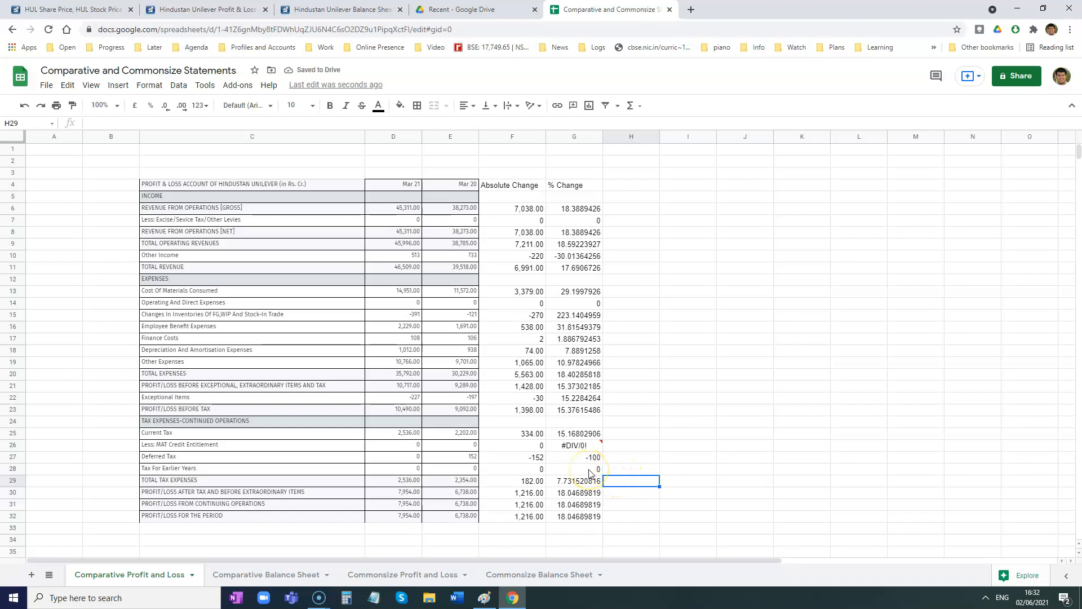
{"action": "left_click", "coordinate": [572, 446]}
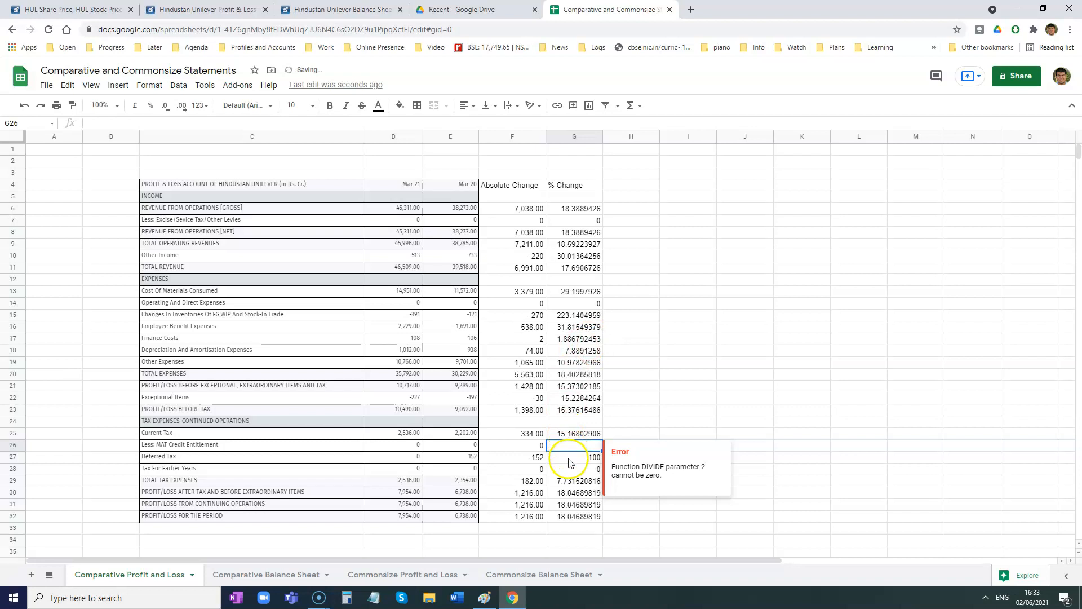
{"action": "type", "text": "0"}
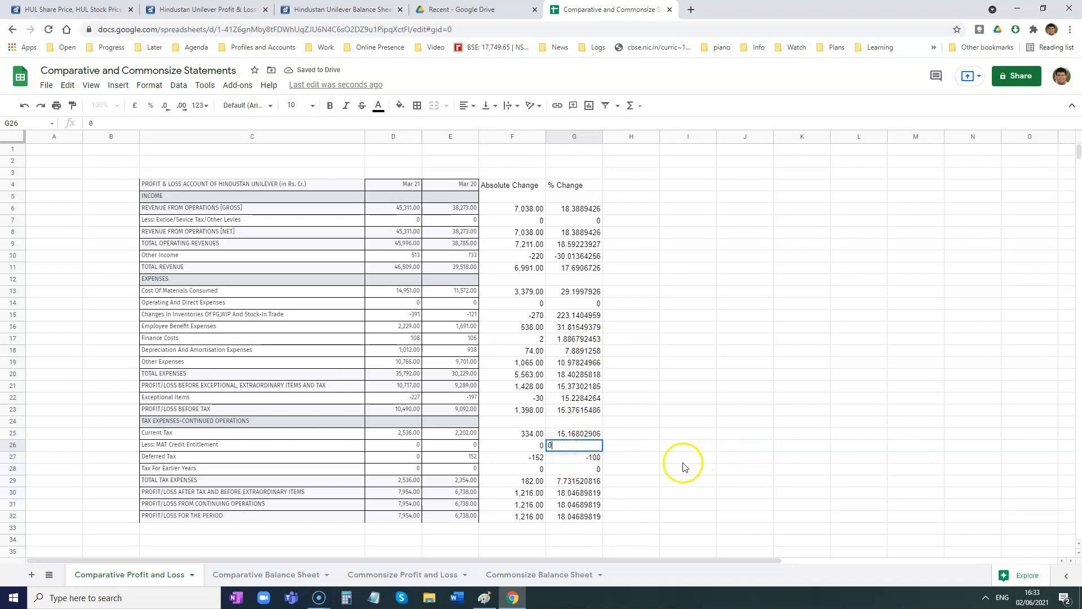
{"action": "left_click", "coordinate": [643, 468]}
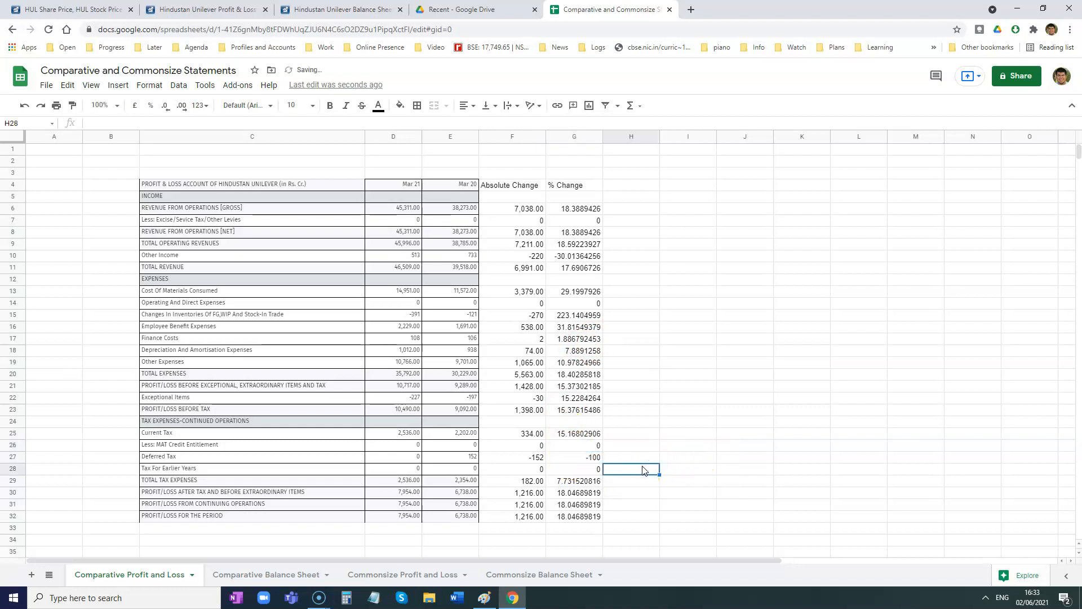
- Enter a dash (-) as the percentage change in G26, G28, G14 and G7, where both years are zero
{"action": "left_click", "coordinate": [578, 446]}
{"action": "type", "text": "-"}
{"action": "left_click", "coordinate": [586, 469]}
{"action": "type", "text": "-"}
{"action": "left_click", "coordinate": [589, 303]}
{"action": "type", "text": "-"}
{"action": "left_click", "coordinate": [585, 221]}
{"action": "type", "text": "-"}
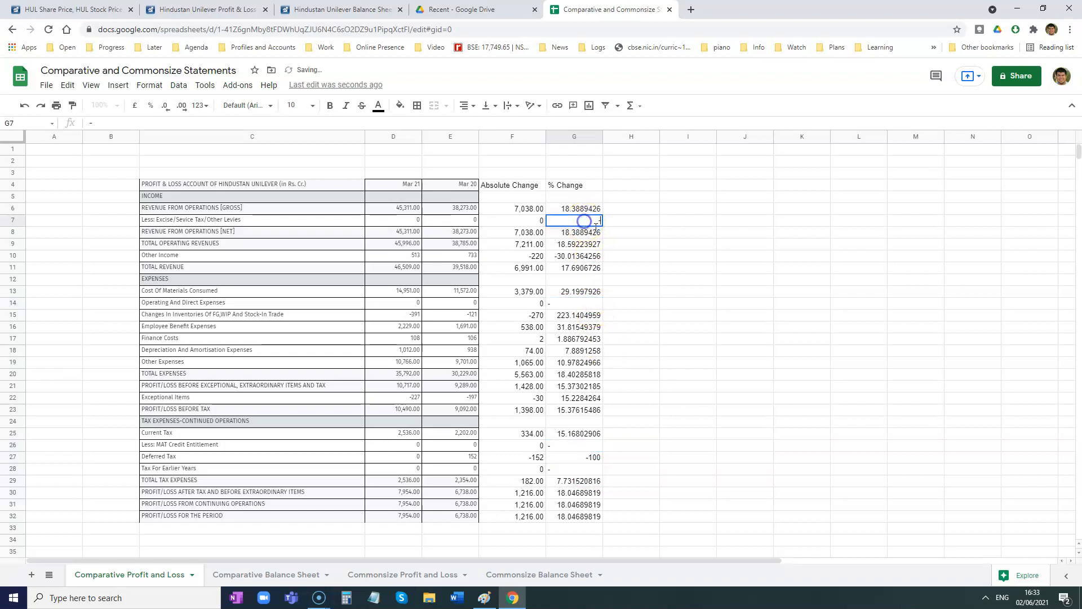
{"action": "left_click", "coordinate": [643, 374]}
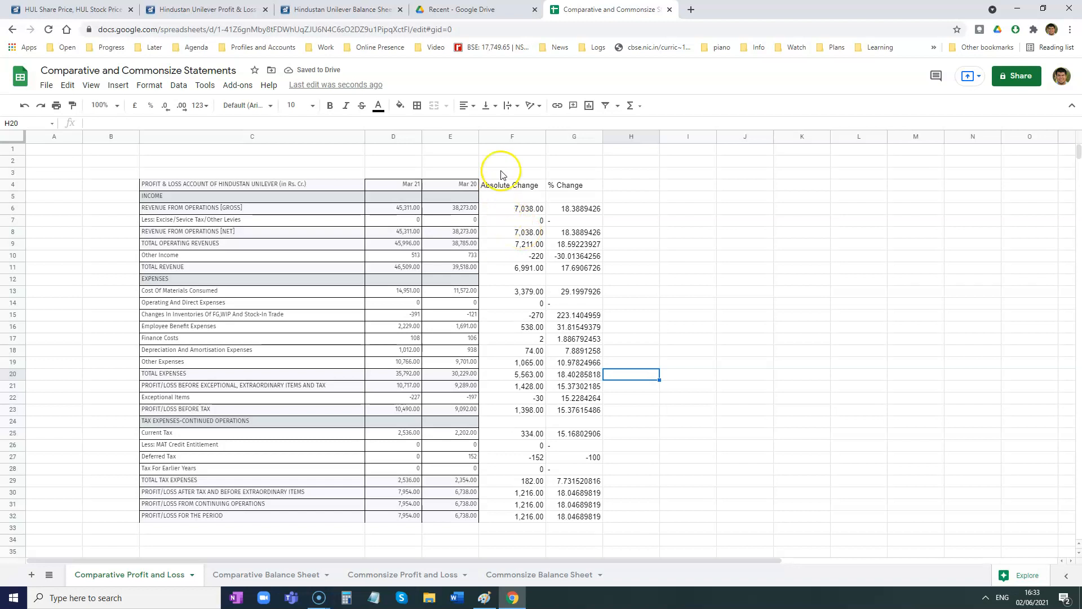
- Reduce the numbers in the % Change column G to two decimal places
{"action": "left_click_drag", "start_coordinate": [573, 210], "coordinate": [573, 516]}
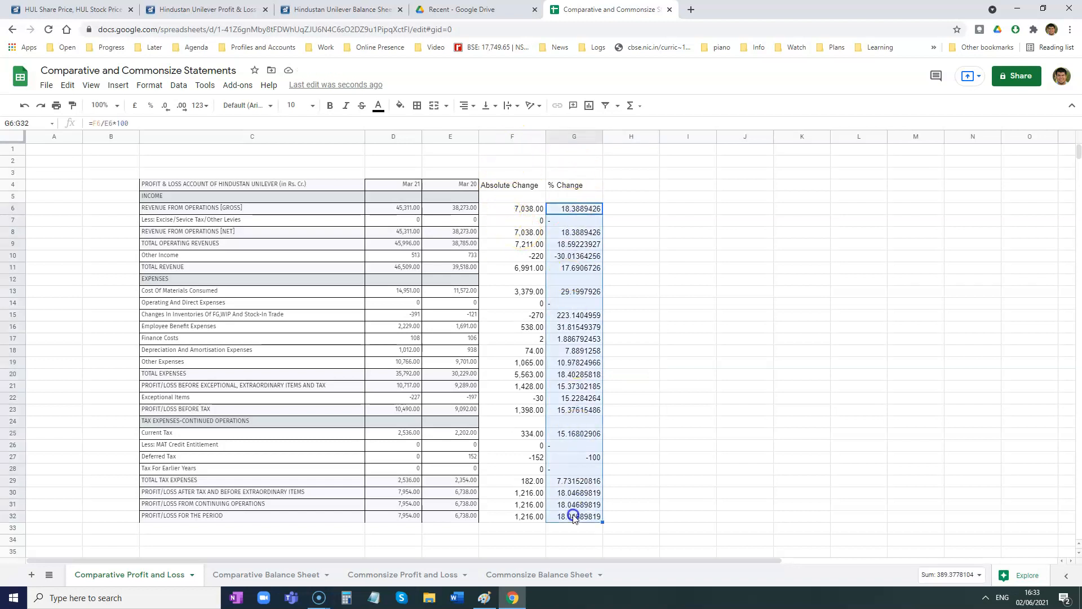
{"action": "left_click", "coordinate": [573, 137]}
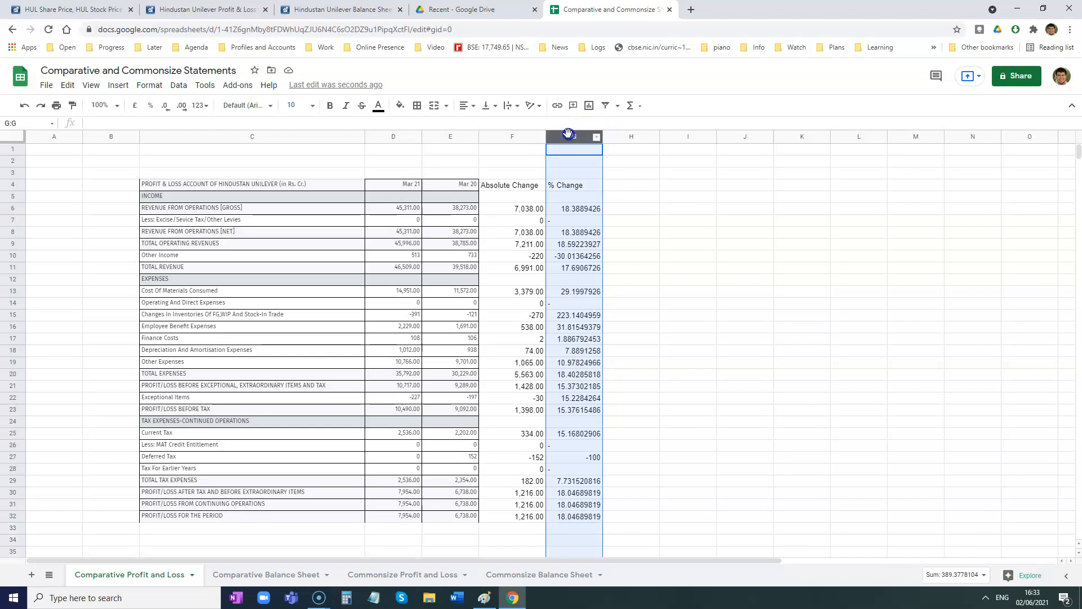
{"action": "left_click", "coordinate": [165, 107]}
{"action": "left_click", "coordinate": [166, 107]}
{"action": "left_click", "coordinate": [165, 107]}
{"action": "left_click", "coordinate": [166, 107]}
{"action": "left_click", "coordinate": [165, 107]}
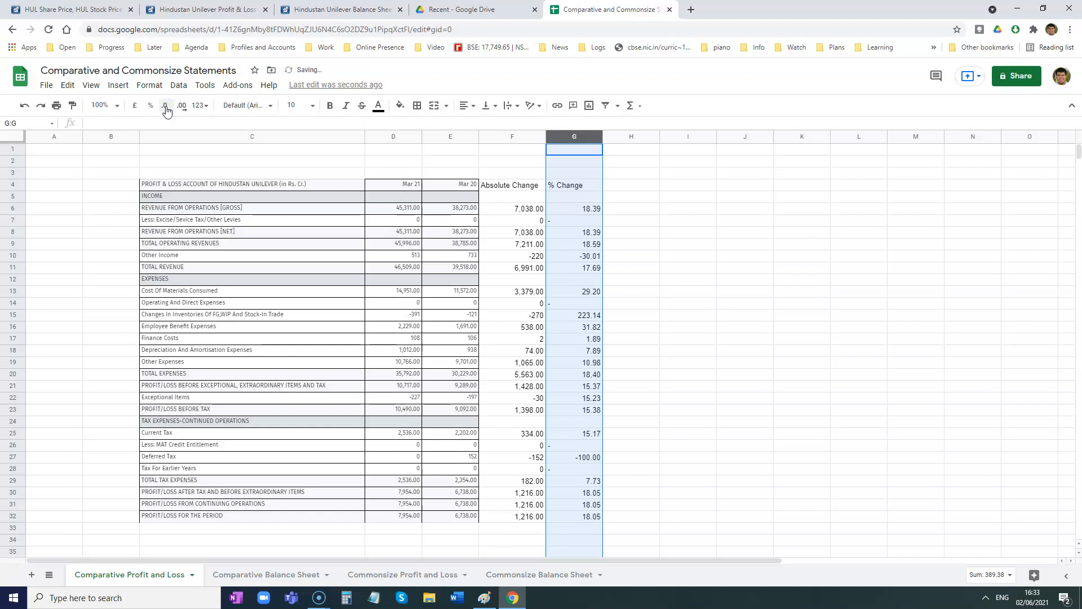
{"action": "left_click", "coordinate": [684, 372]}
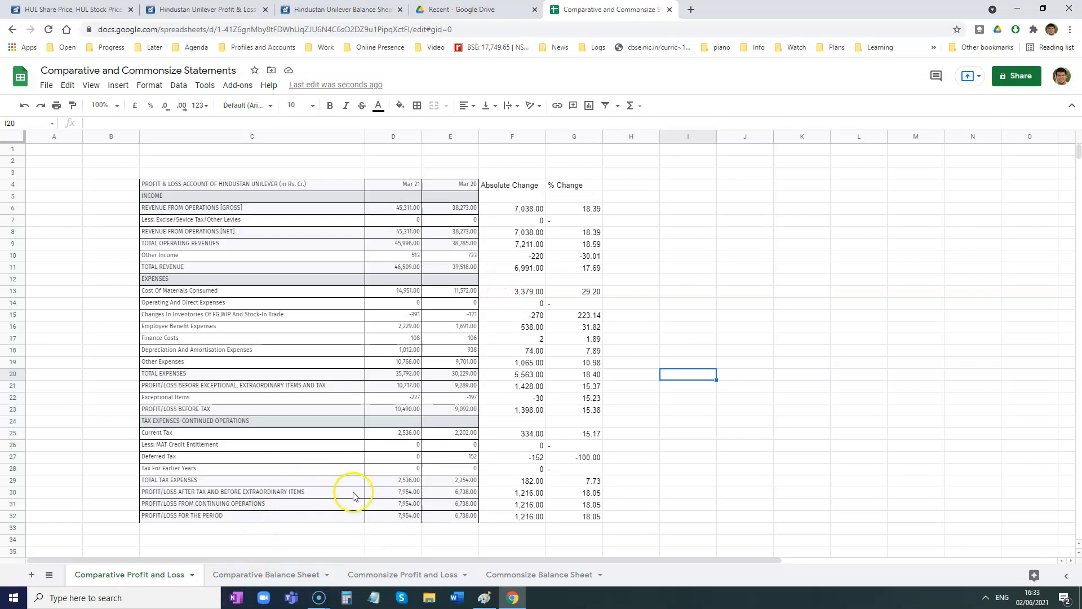
- On the Comparative Balance Sheet sheet, delete the "12 mths" row and widen column C to fit the full line-item names
{"action": "left_click", "coordinate": [250, 579]}
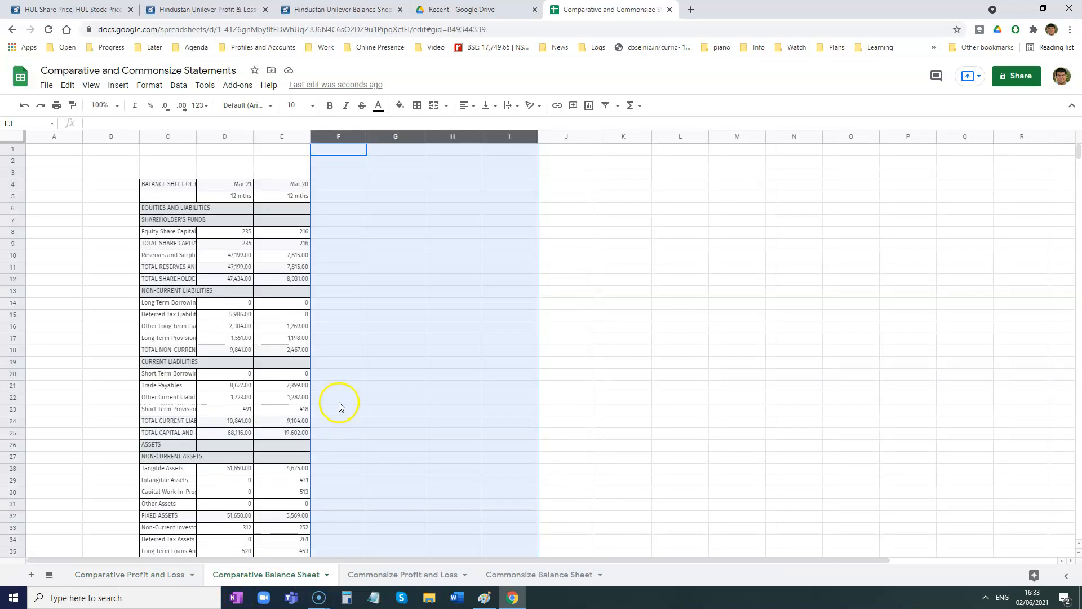
{"action": "scroll", "coordinate": [339, 406], "scroll_direction": "down", "scroll_amount": 1}
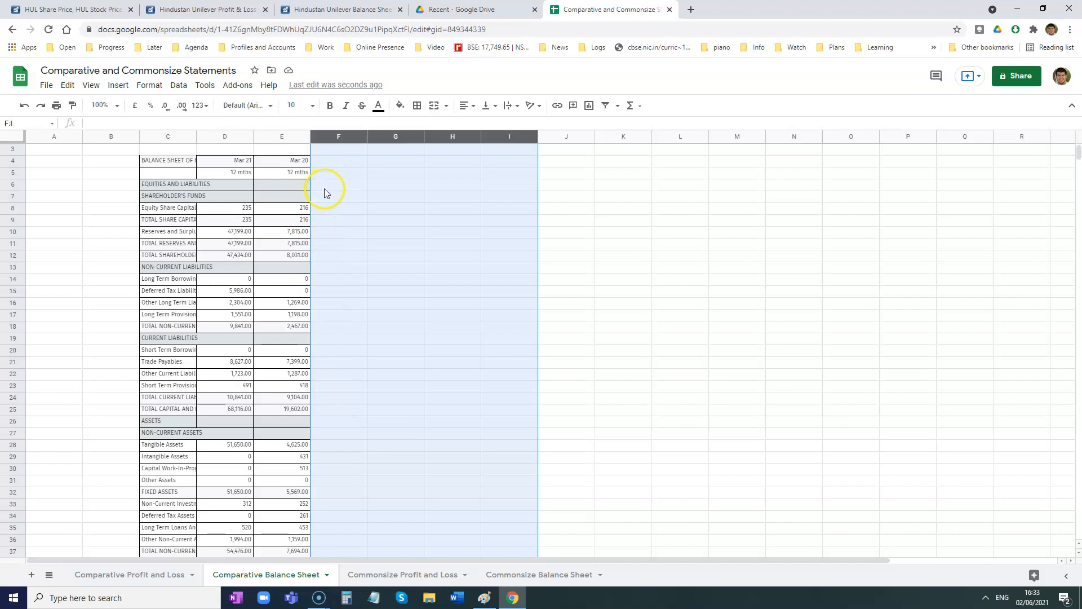
{"action": "right_click", "coordinate": [12, 176]}
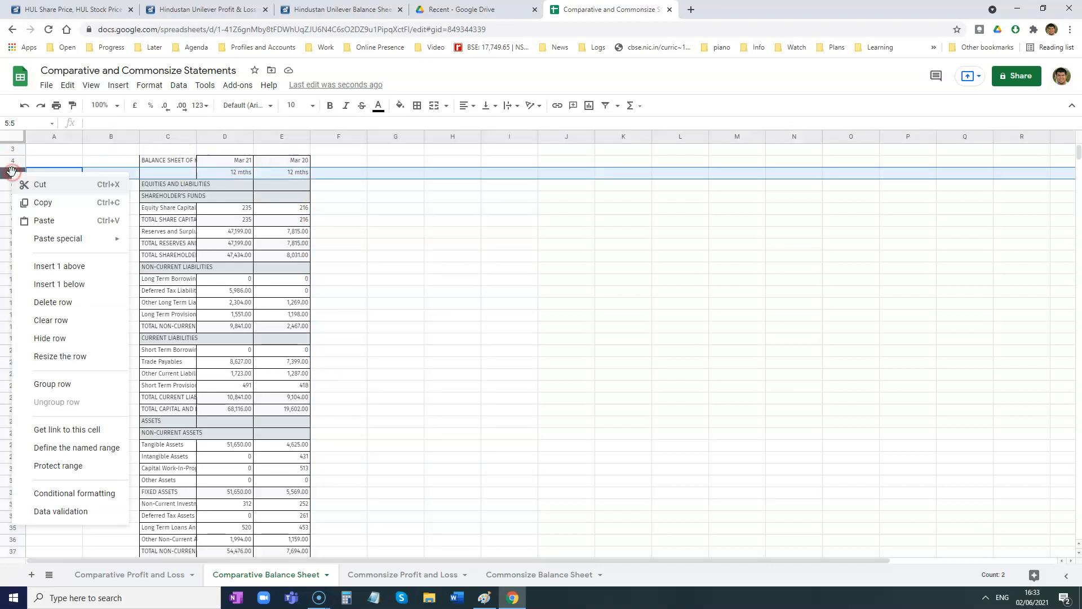
{"action": "left_click", "coordinate": [90, 308]}
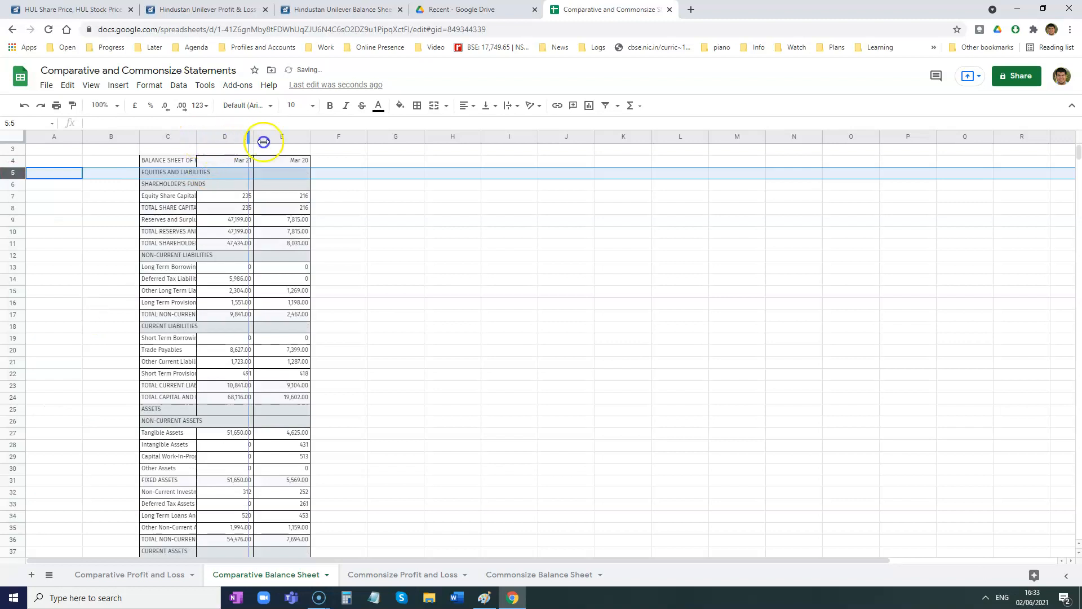
{"action": "left_click_drag", "start_coordinate": [332, 145], "coordinate": [333, 145]}
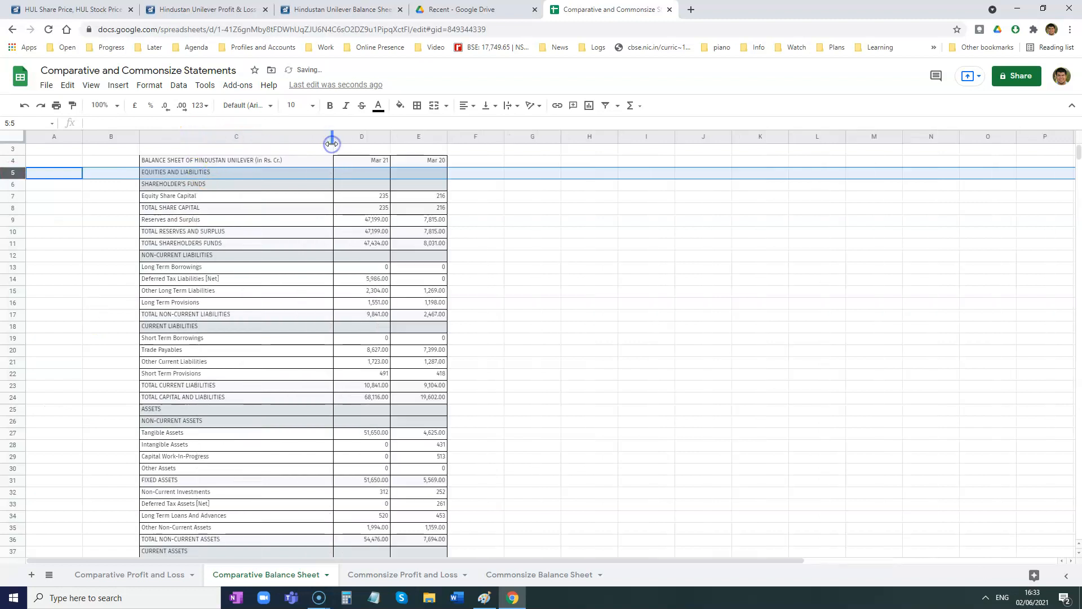
- Add the headings Absolute Change in F4 and % Change in G4, and widen column F to fit its heading
{"action": "left_click", "coordinate": [457, 162]}
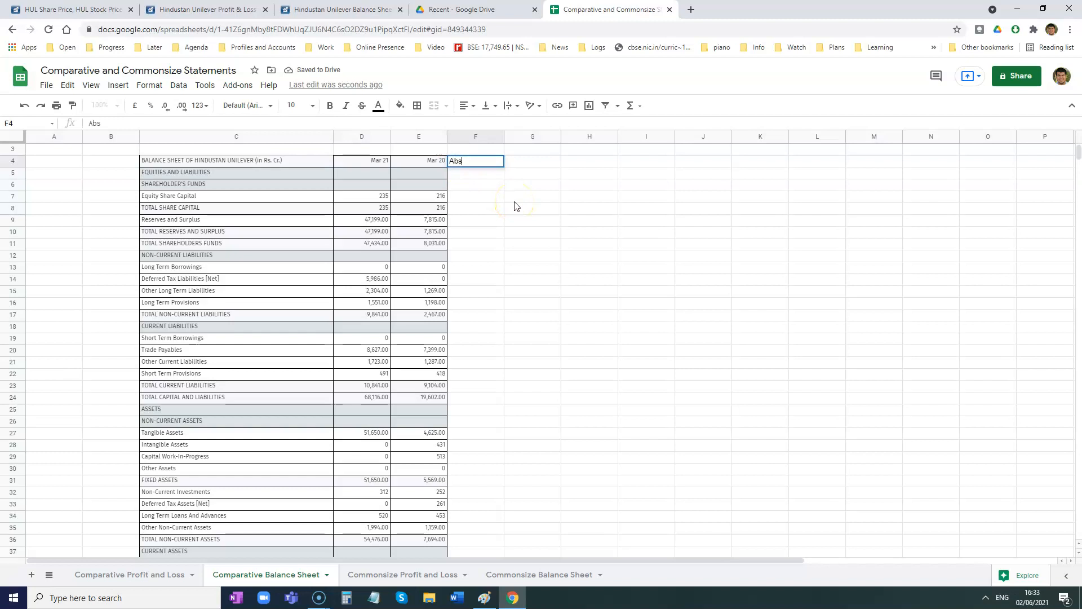
{"action": "type", "text": "Absolute Change"}
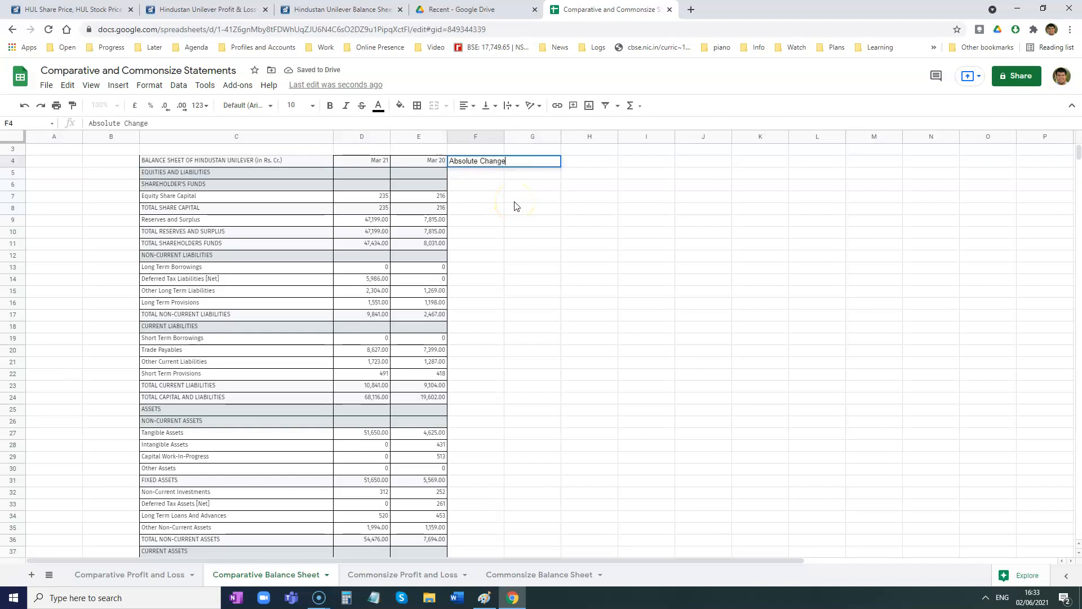
{"action": "key", "text": "Tab"}
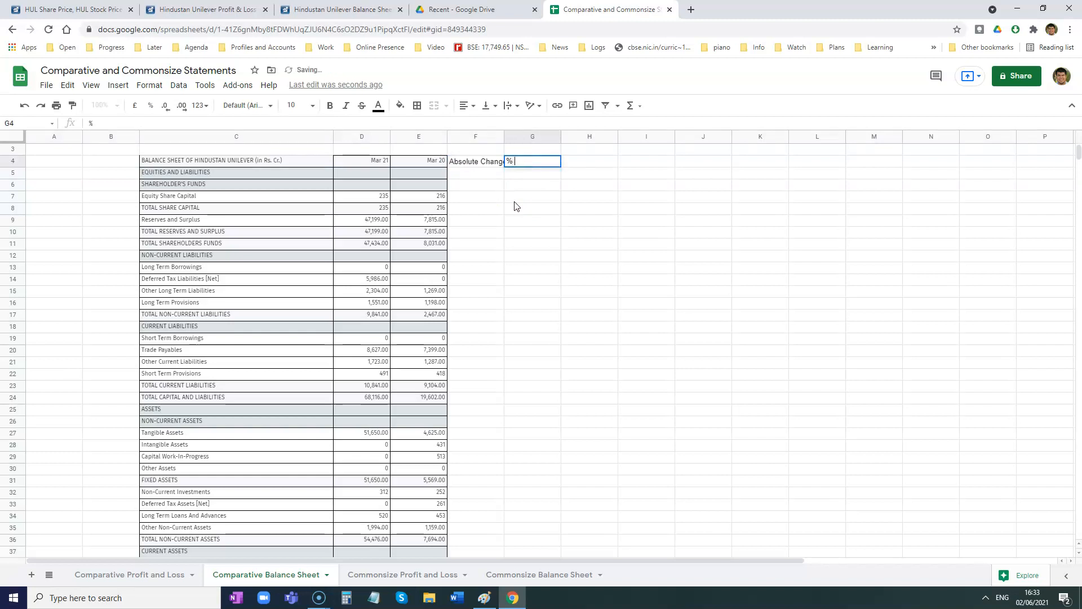
{"action": "left_click", "coordinate": [513, 197]}
{"action": "left_click_drag", "start_coordinate": [502, 136], "coordinate": [515, 136]}
- Calculate the absolute change for equity share capital in F7 with =D7-E7 and fill the formula down through F45
{"action": "left_click", "coordinate": [477, 203]}
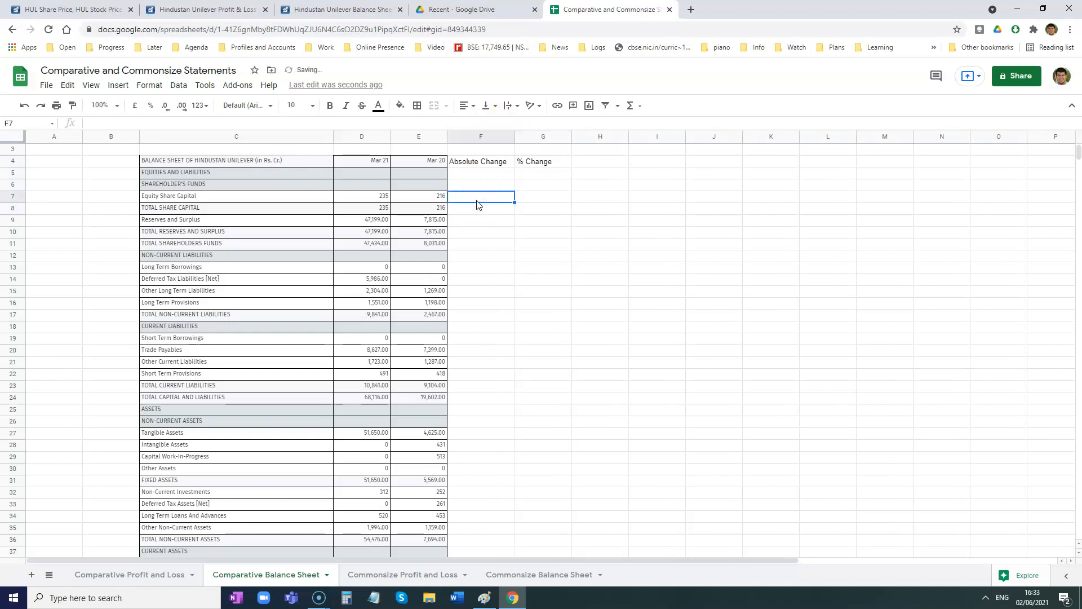
{"action": "type", "text": "="}
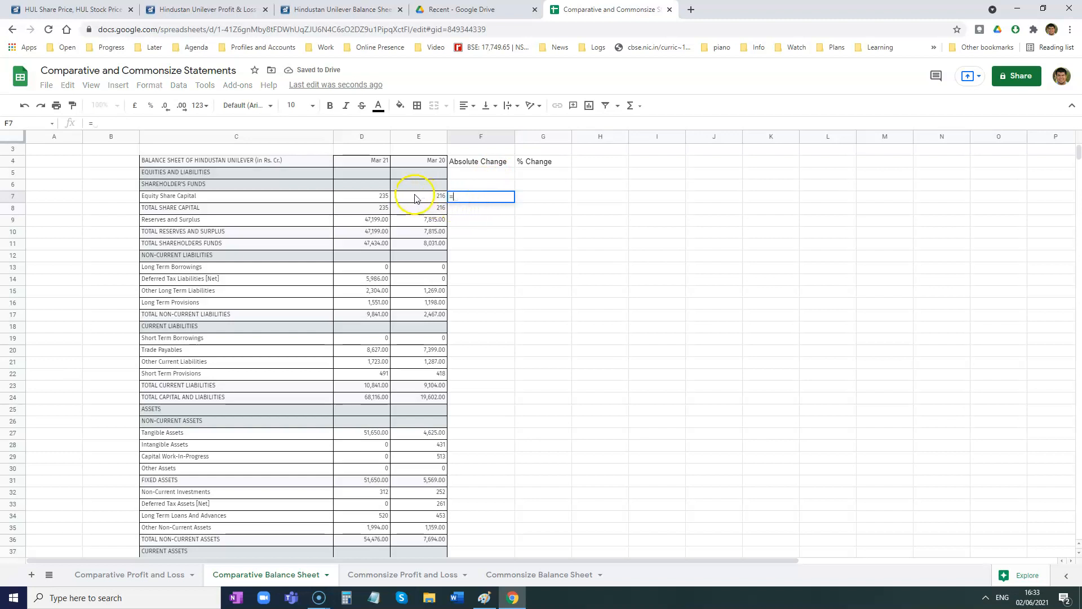
{"action": "left_click", "coordinate": [372, 197]}
{"action": "type", "text": "-"}
{"action": "left_click", "coordinate": [438, 198]}
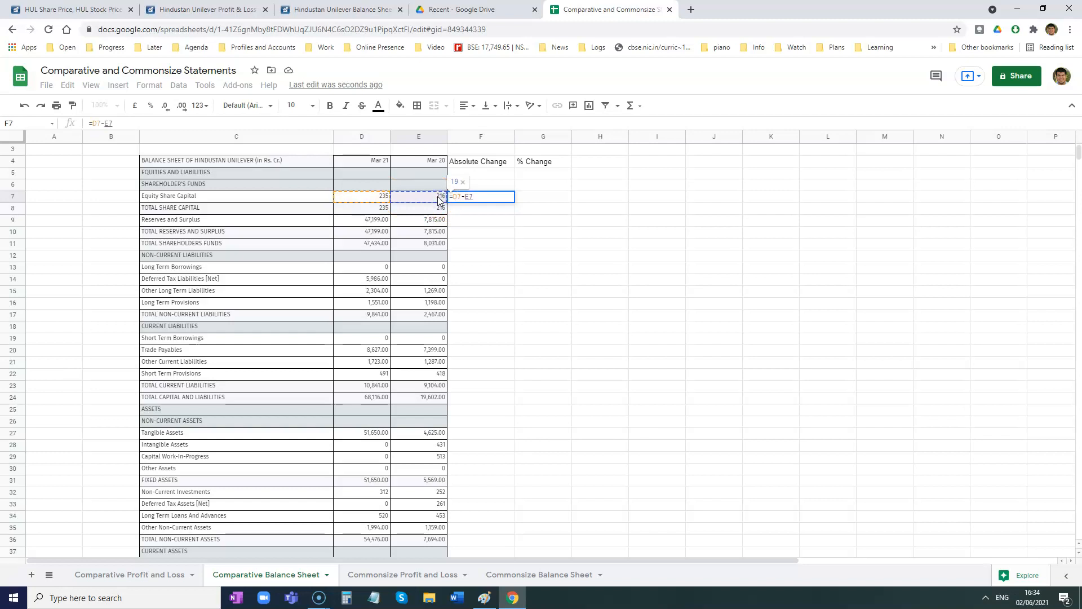
{"action": "key", "text": "Return"}
{"action": "left_click", "coordinate": [532, 270]}
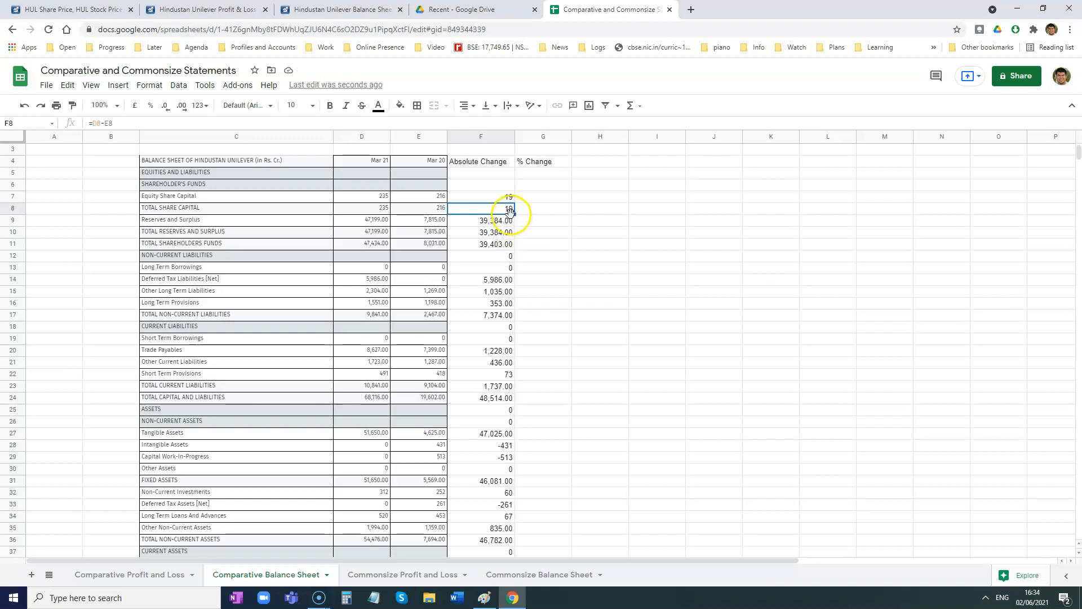
- Look over the filled Absolute Change column, and calculate the percentage change for equity share capital in G7 with =F7/E7*100
{"action": "scroll", "coordinate": [508, 237], "scroll_direction": "down", "scroll_amount": 4}
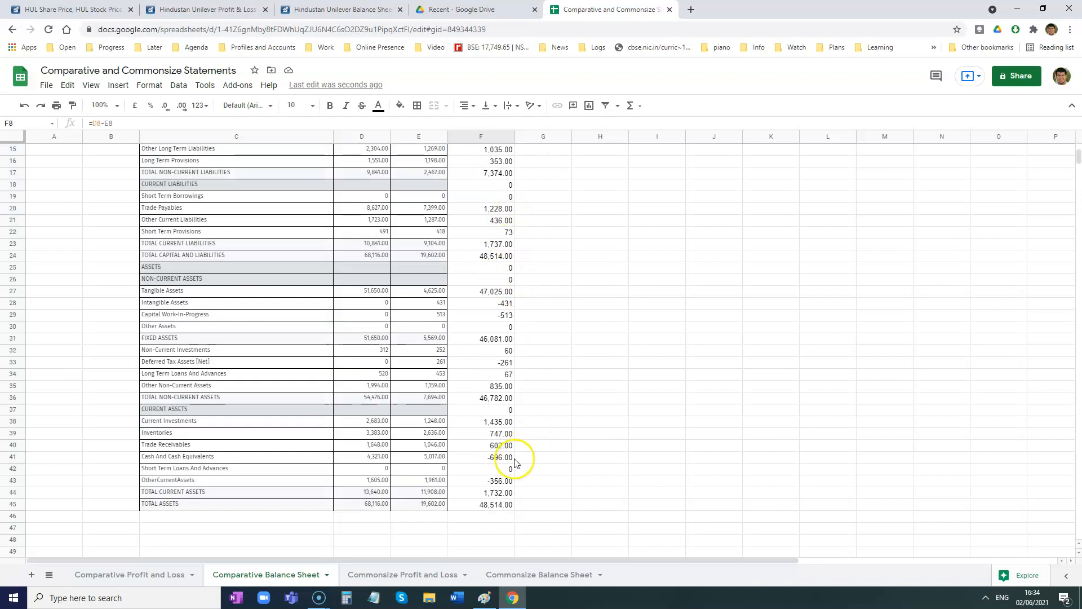
{"action": "scroll", "coordinate": [510, 428], "scroll_direction": "up", "scroll_amount": 4}
{"action": "scroll", "coordinate": [479, 193], "scroll_direction": "up", "scroll_amount": 1}
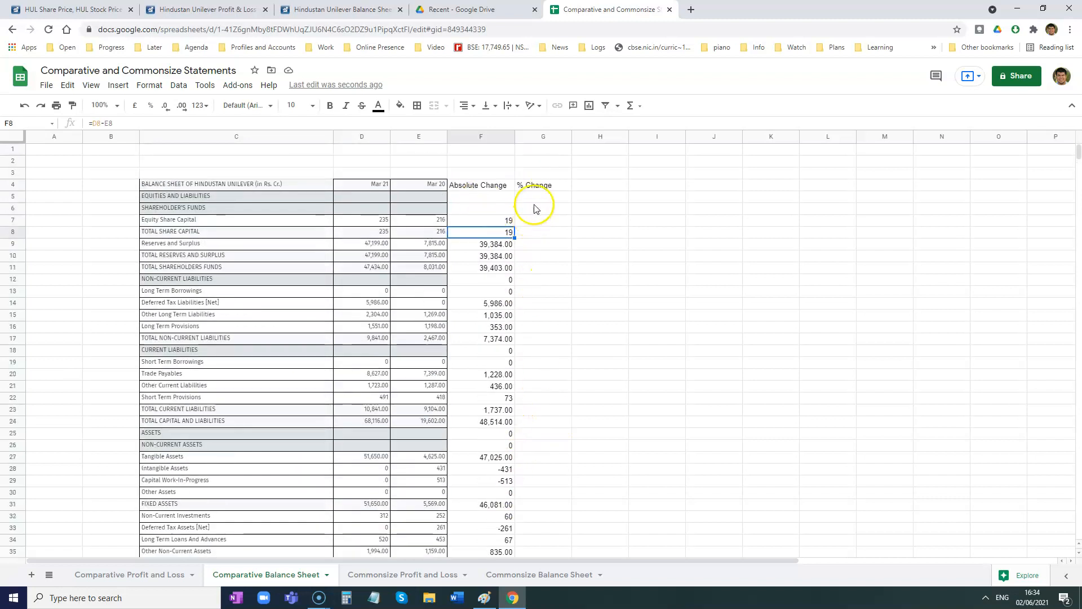
{"action": "left_click", "coordinate": [531, 223]}
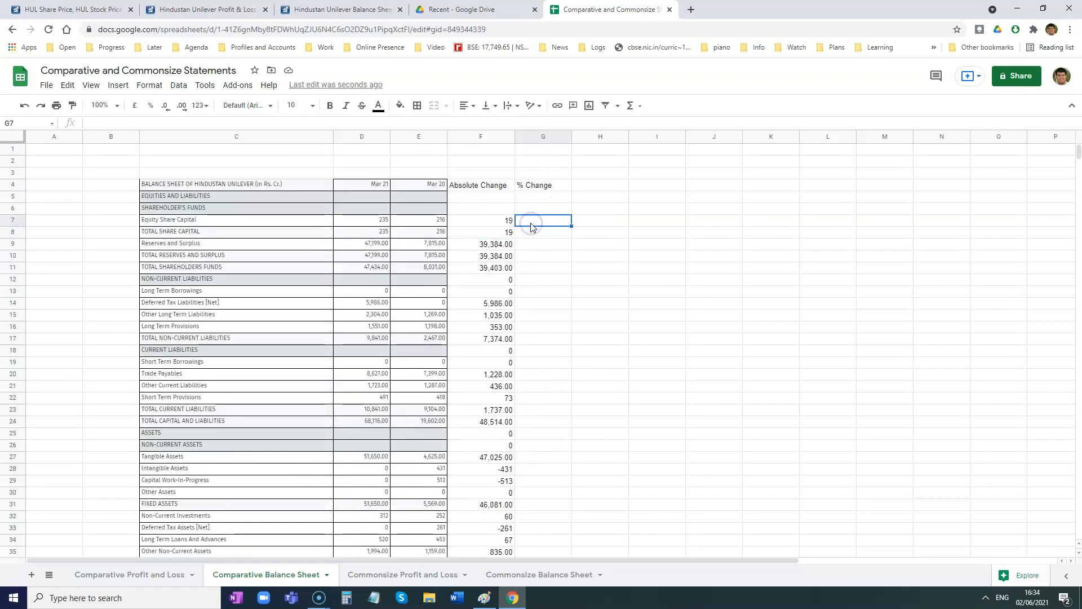
{"action": "type", "text": "="}
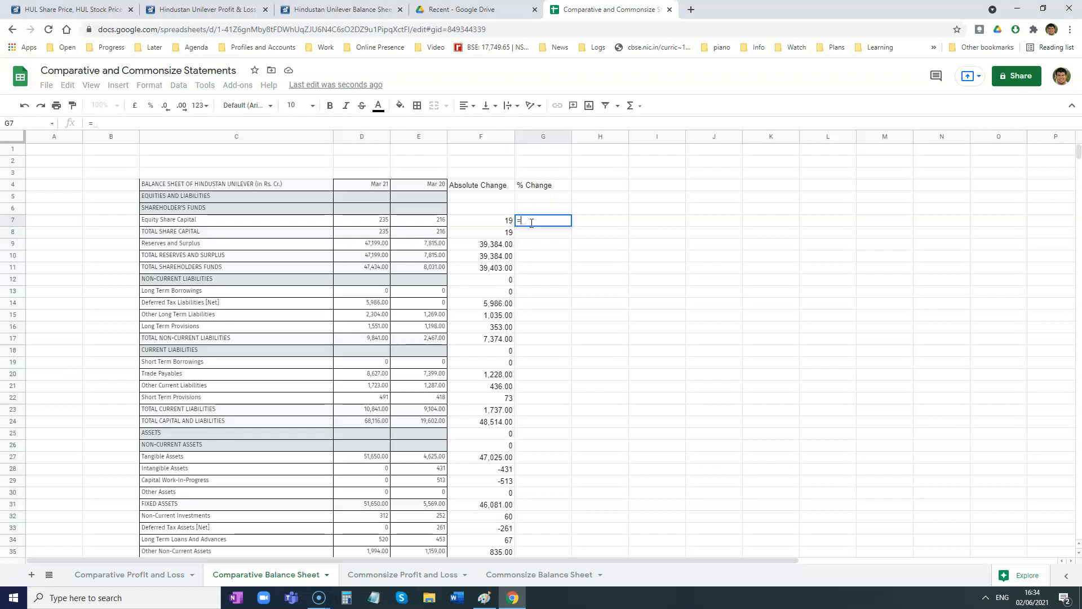
{"action": "left_click", "coordinate": [479, 224]}
{"action": "type", "text": "/"}
{"action": "left_click", "coordinate": [438, 223]}
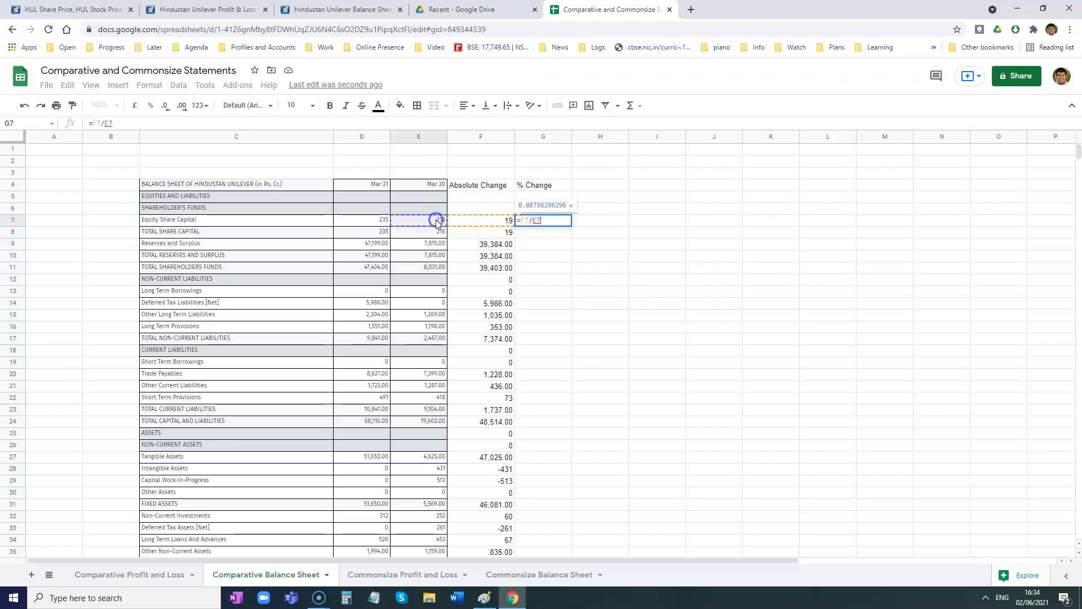
{"action": "type", "text": "*100"}
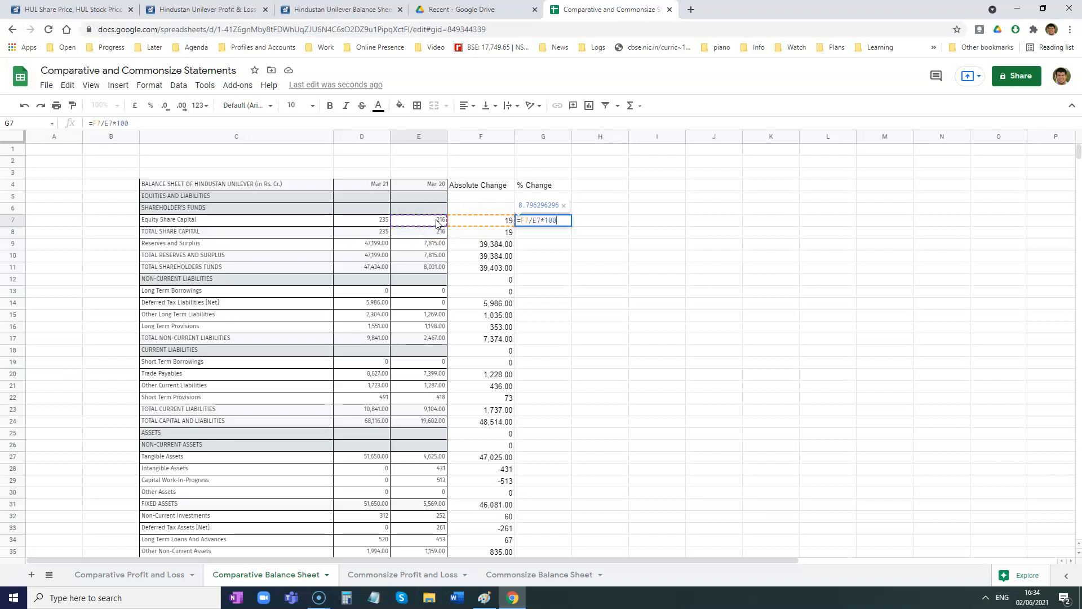
{"action": "key", "text": "Return"}
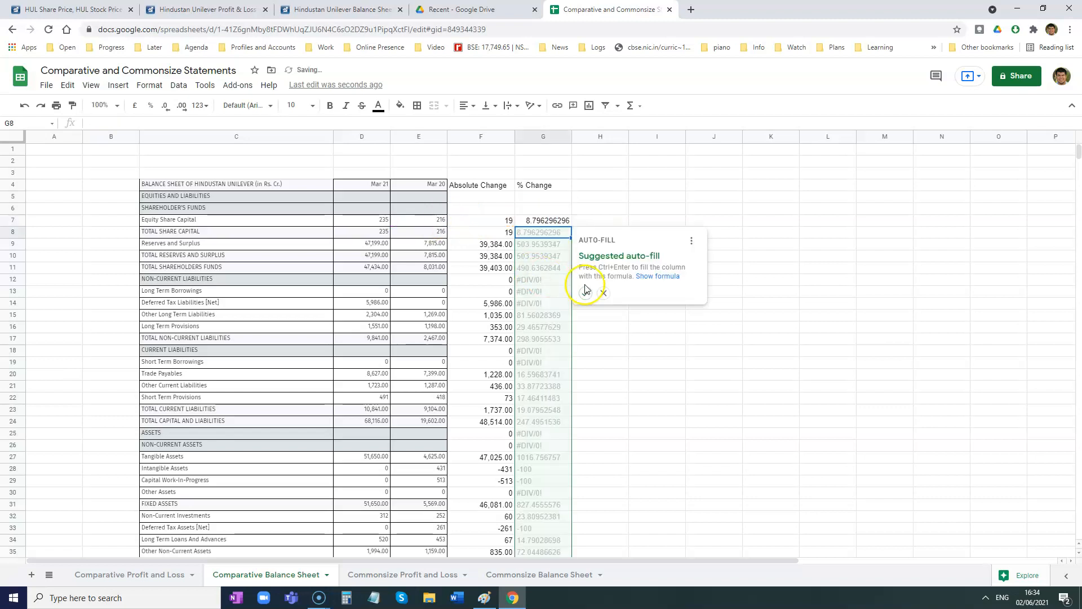
- Fill the percentage change formula down column G and clear F12:G12 in the Non-Current Liabilities heading row
{"action": "left_click", "coordinate": [586, 294]}
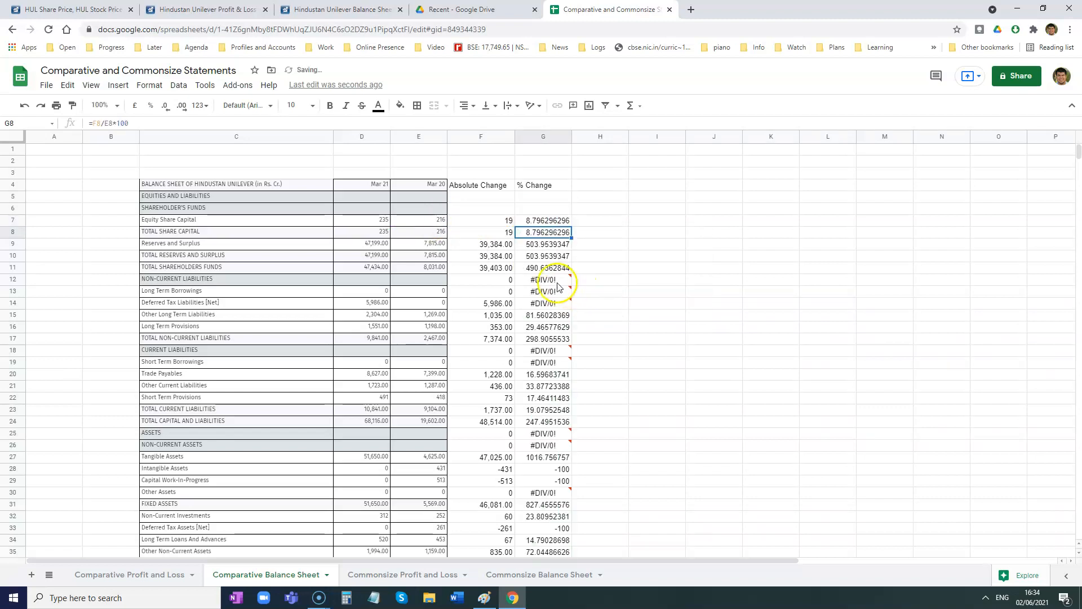
{"action": "left_click", "coordinate": [503, 281]}
{"action": "left_click", "coordinate": [530, 283], "text": "shift"}
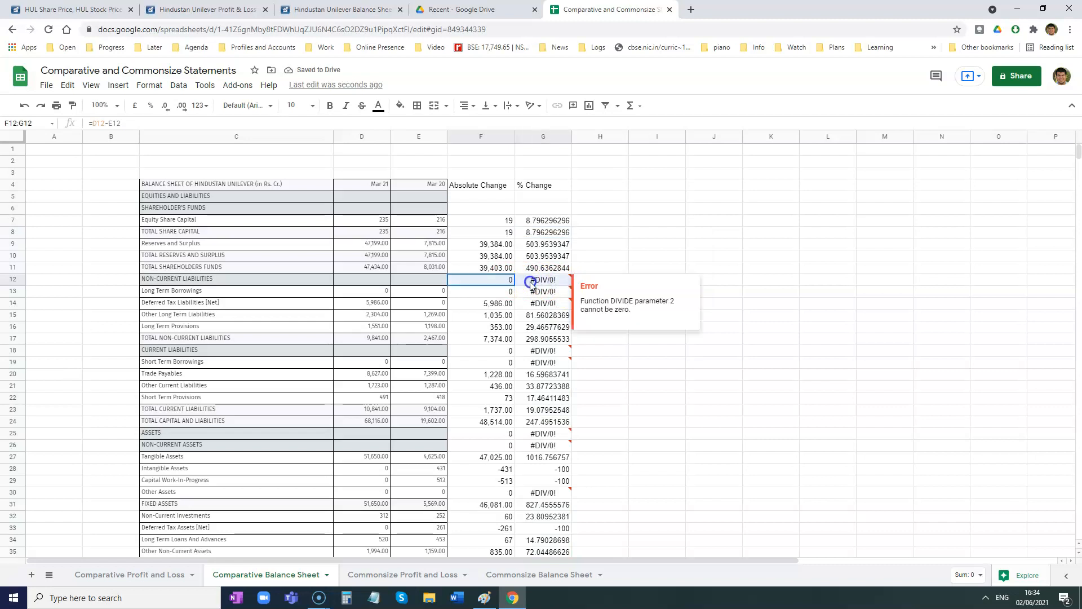
{"action": "key", "text": "Delete"}
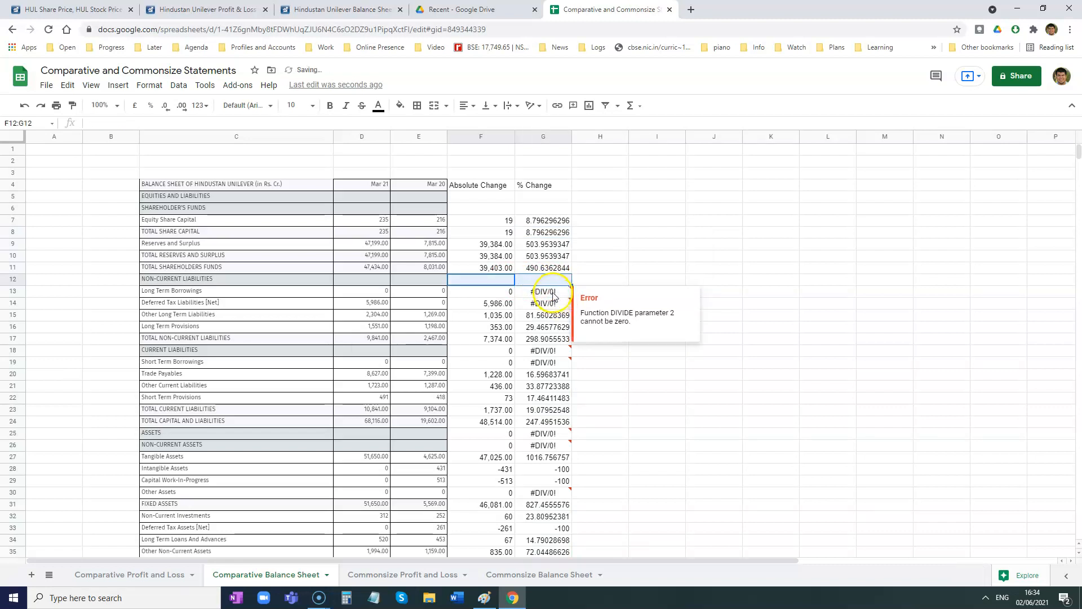
- Replace the percentage change errors for Long Term Borrowings (G13) and Deferred Tax Liabilities (G14) with "-"
{"action": "left_click_drag", "start_coordinate": [553, 292], "coordinate": [554, 295]}
{"action": "type", "text": "-"}
{"action": "left_click", "coordinate": [553, 303]}
{"action": "type", "text": "-"}
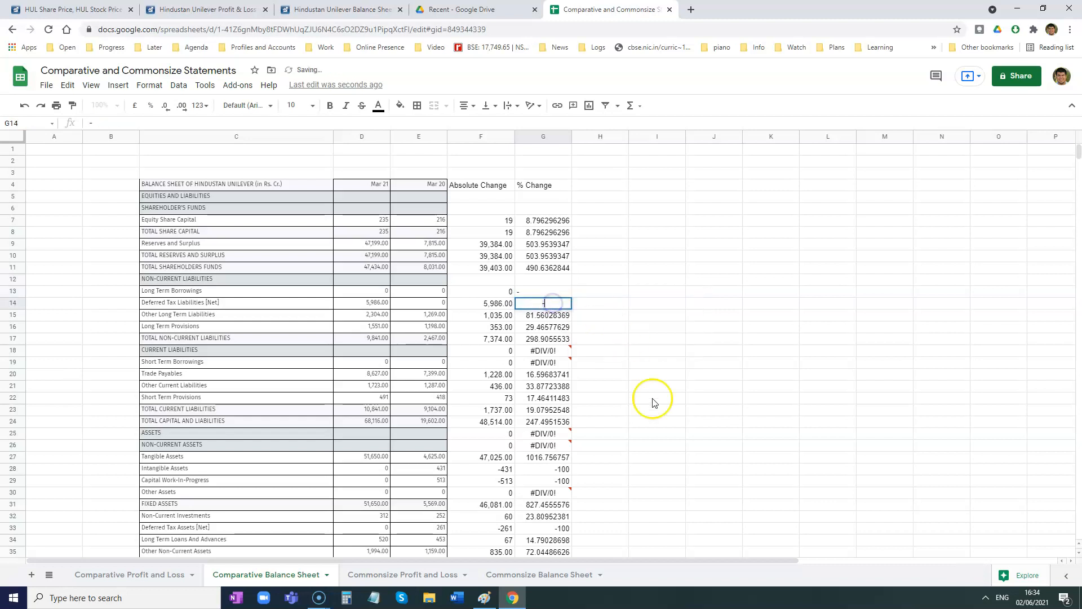
{"action": "left_click", "coordinate": [653, 399]}
- Clear F18:G18 in the Current Liabilities heading row and enter "-" in G19 for Short Term Borrowings
{"action": "mouse_move", "coordinate": [556, 353]}
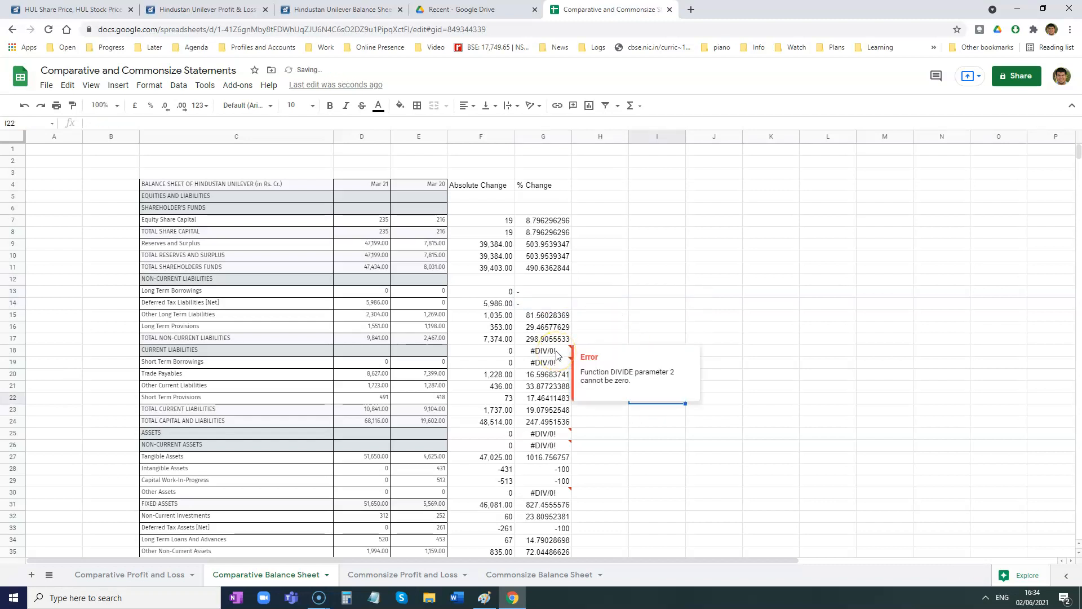
{"action": "left_click_drag", "start_coordinate": [556, 353], "coordinate": [483, 351]}
{"action": "key", "text": "Delete"}
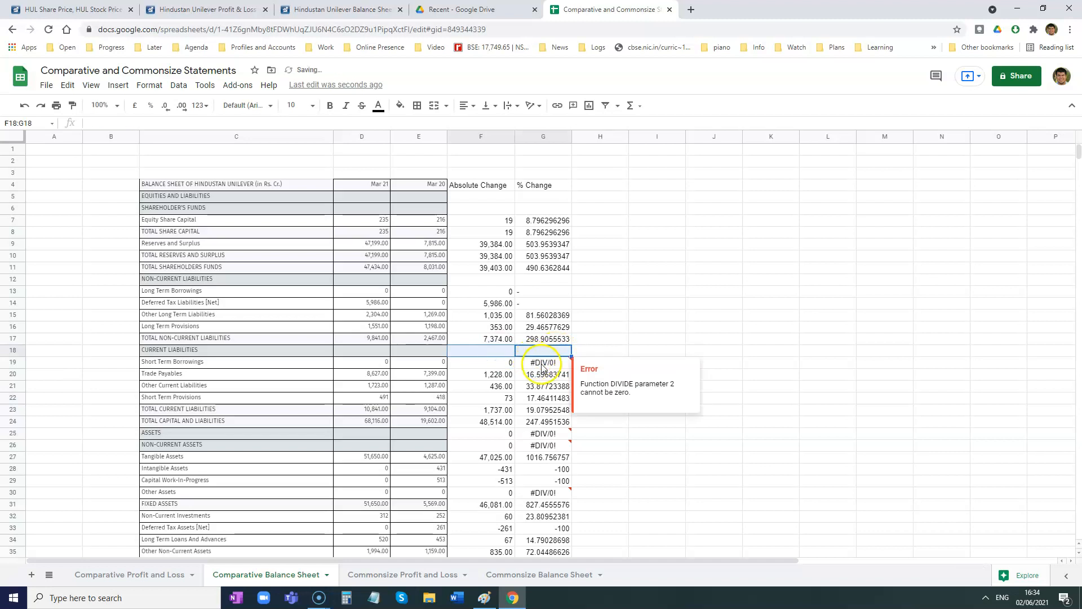
{"action": "left_click", "coordinate": [543, 365]}
{"action": "type", "text": "-"}
{"action": "left_click", "coordinate": [674, 316]}
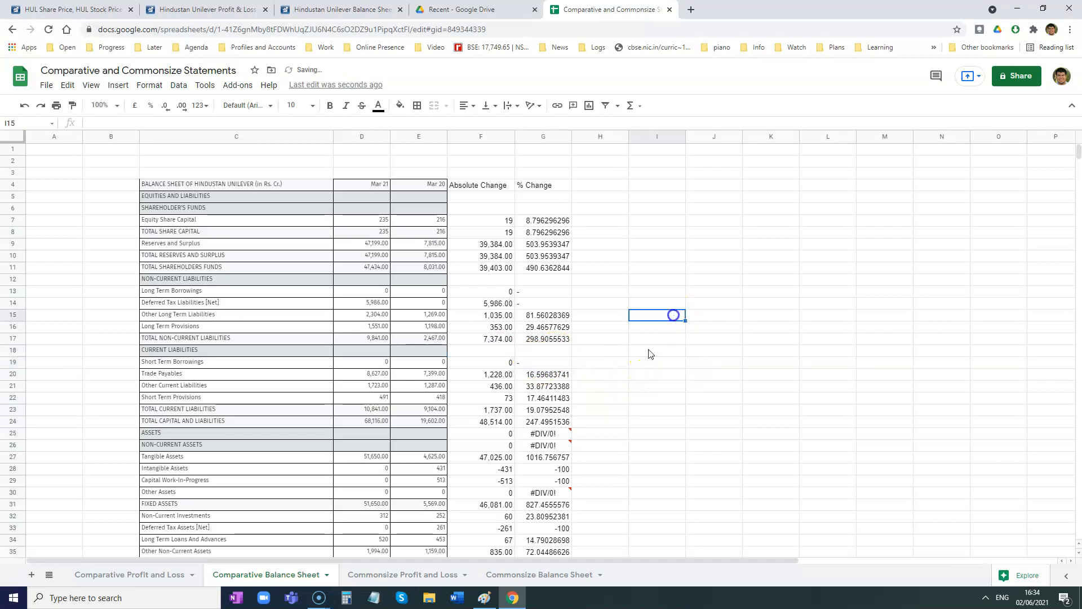
- Clear G25:G26 beside the Assets and Non-Current Assets headings and enter "-" in G30 for Other Assets
{"action": "left_click_drag", "start_coordinate": [541, 433], "coordinate": [540, 445]}
{"action": "key", "text": "Delete"}
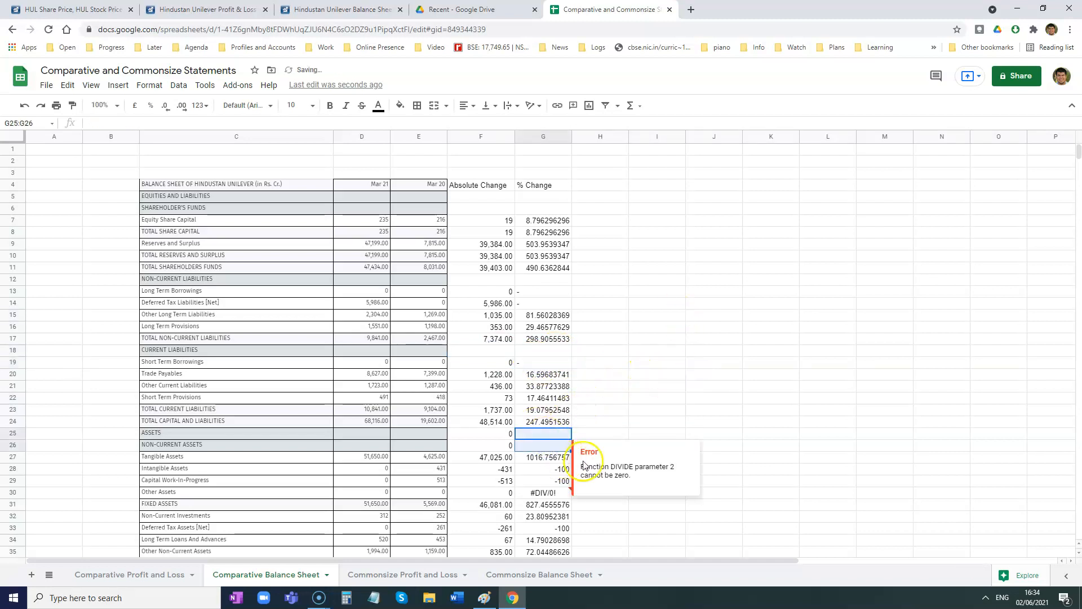
{"action": "scroll", "coordinate": [586, 432], "scroll_direction": "down", "scroll_amount": 1}
{"action": "left_click", "coordinate": [555, 434]}
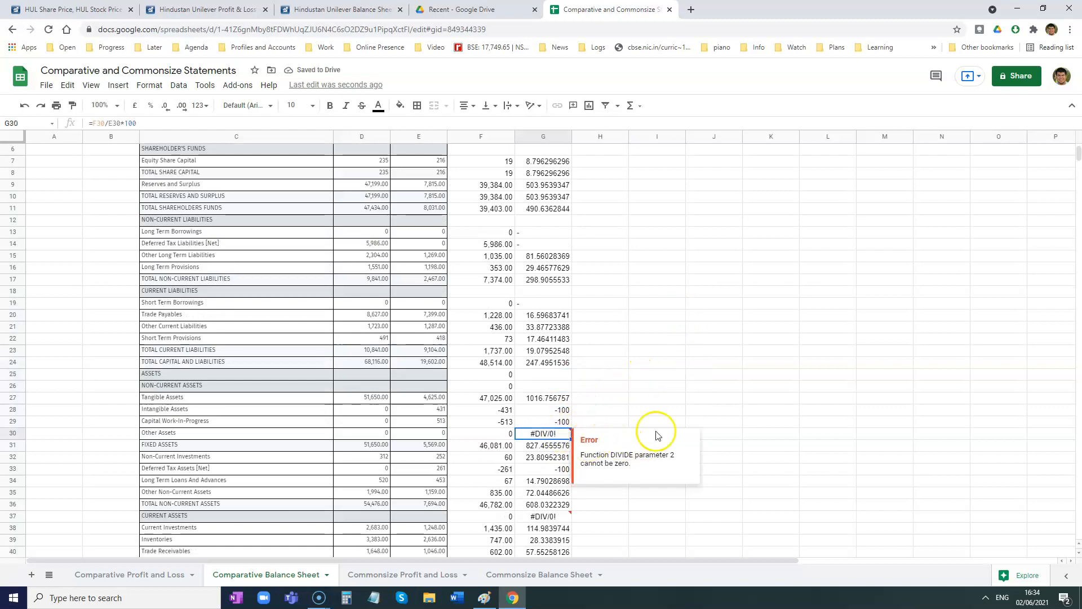
{"action": "type", "text": "-"}
{"action": "left_click", "coordinate": [695, 387]}
- Clear the percentage change errors in G37 for Current Assets and G42 for Short Term Loans And Advances
{"action": "scroll", "coordinate": [694, 387], "scroll_direction": "down", "scroll_amount": 2}
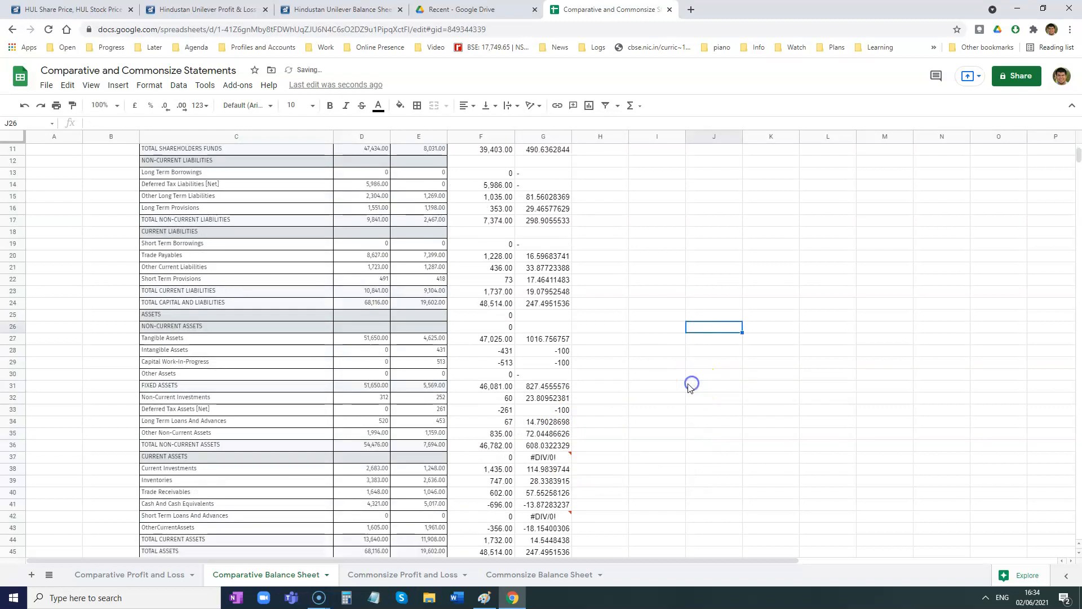
{"action": "left_click", "coordinate": [559, 396]}
{"action": "key", "text": "Delete"}
{"action": "left_click", "coordinate": [564, 459]}
{"action": "key", "text": "Delete"}
{"action": "left_click", "coordinate": [733, 376]}
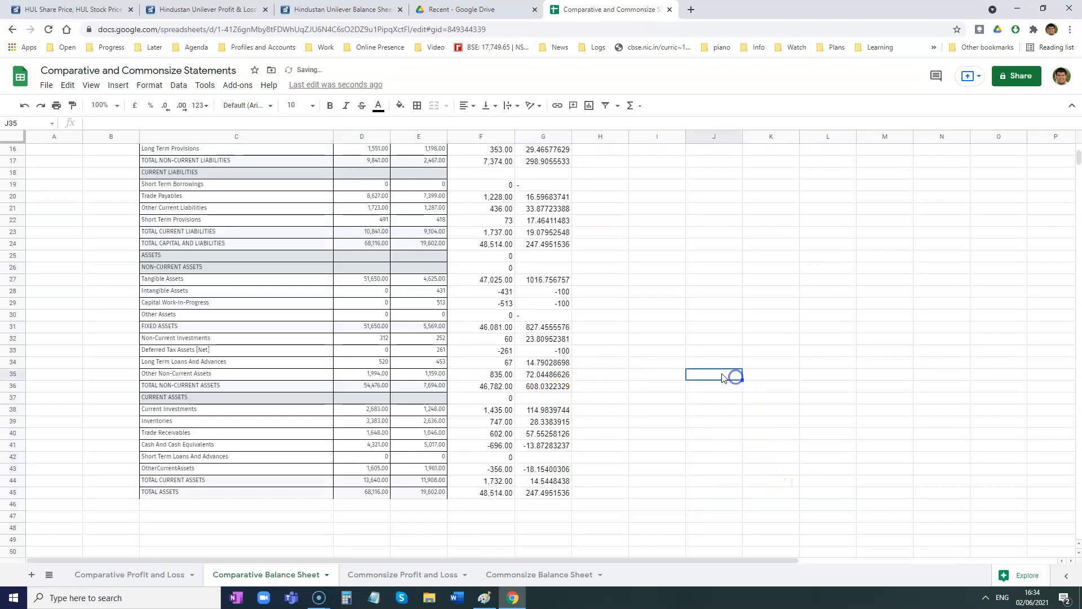
- Reduce the % Change values in column G to two decimal places and look over the finished balance sheet
{"action": "scroll", "coordinate": [614, 352], "scroll_direction": "up", "scroll_amount": 1}
{"action": "scroll", "coordinate": [615, 352], "scroll_direction": "up", "scroll_amount": 4}
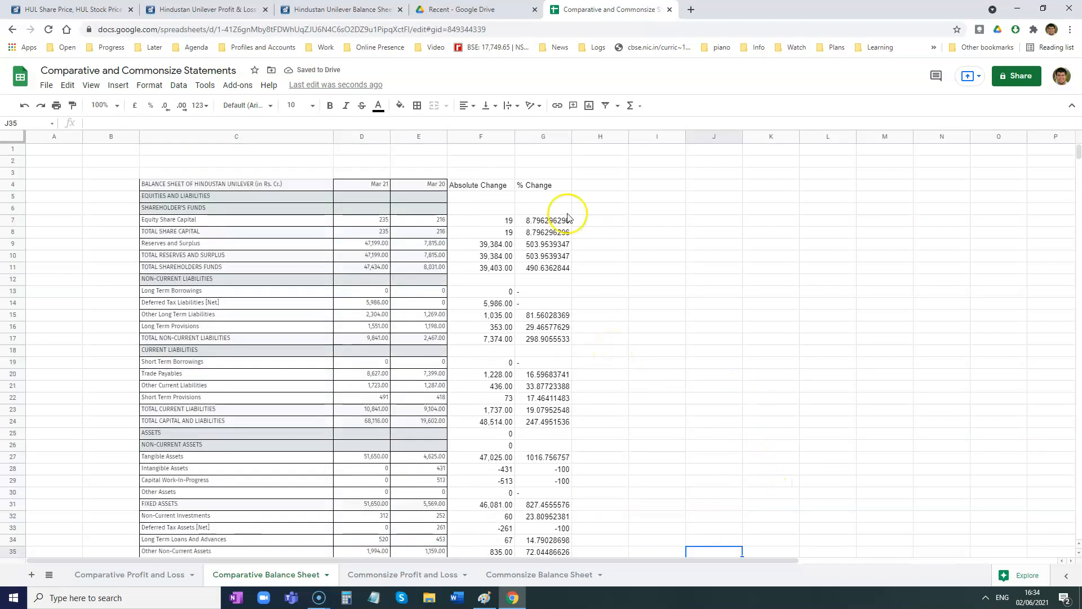
{"action": "left_click", "coordinate": [538, 139]}
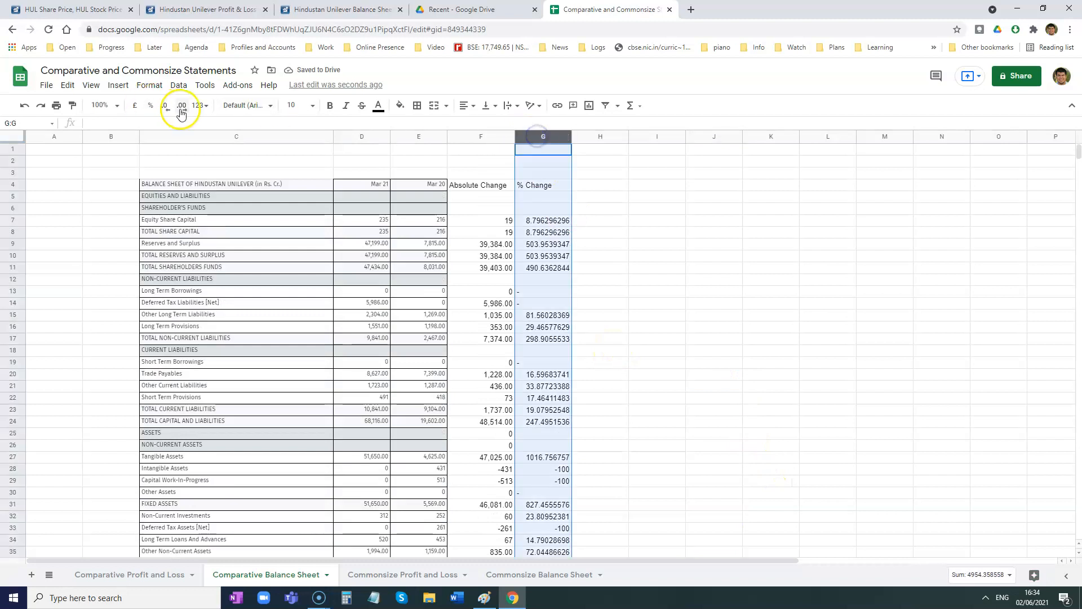
{"action": "left_click", "coordinate": [169, 111]}
{"action": "left_click", "coordinate": [169, 111]}
{"action": "left_click", "coordinate": [167, 111]}
{"action": "left_click", "coordinate": [167, 112]}
{"action": "left_click", "coordinate": [167, 112]}
{"action": "left_click", "coordinate": [167, 112]}
{"action": "left_click", "coordinate": [167, 112]}
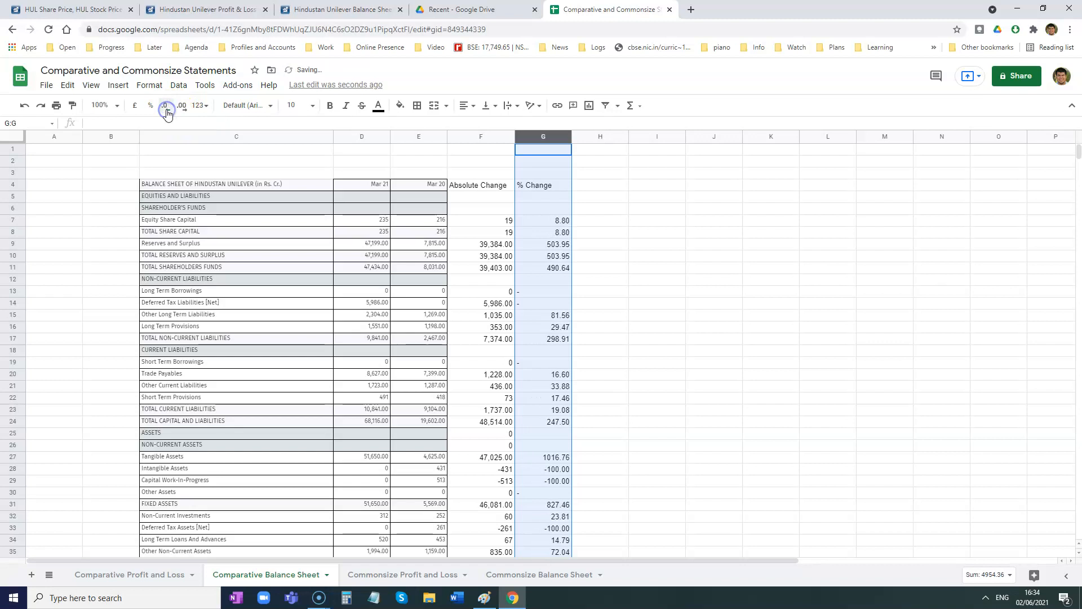
{"action": "scroll", "coordinate": [126, 260], "scroll_direction": "down", "scroll_amount": 2}
{"action": "scroll", "coordinate": [127, 259], "scroll_direction": "down", "scroll_amount": 3}
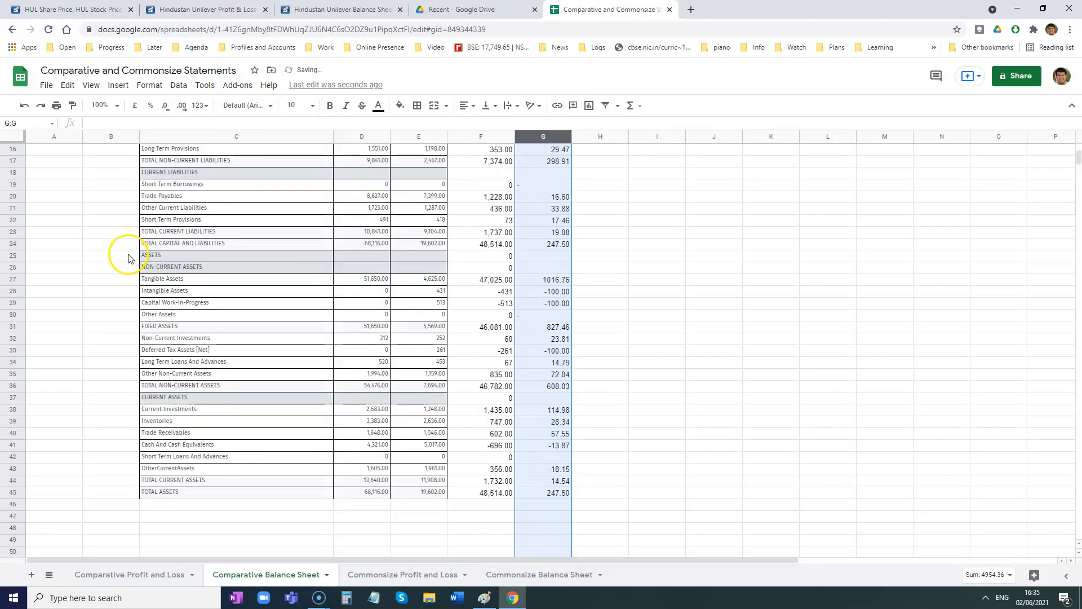
{"action": "scroll", "coordinate": [129, 258], "scroll_direction": "up", "scroll_amount": 1}
{"action": "left_click", "coordinate": [282, 255]}
{"action": "scroll", "coordinate": [474, 338], "scroll_direction": "up", "scroll_amount": 4}
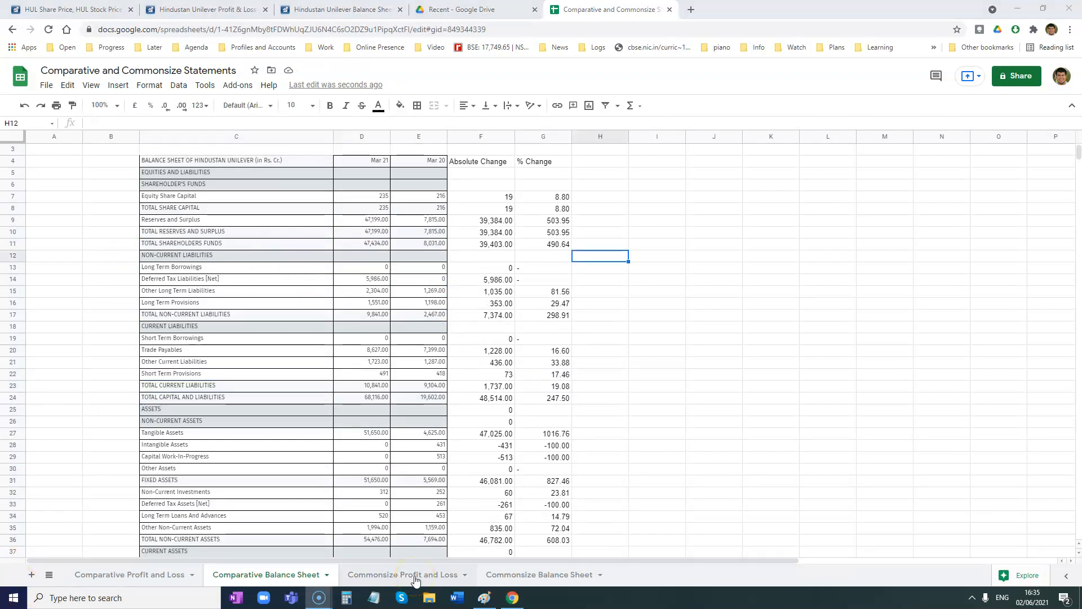
- On the Commonsize Profit and Loss sheet, add the headings 2021 % in F4 and 2020 % in G4
{"action": "left_click", "coordinate": [416, 577]}
{"action": "left_click", "coordinate": [318, 257]}
{"action": "left_click", "coordinate": [346, 185]}
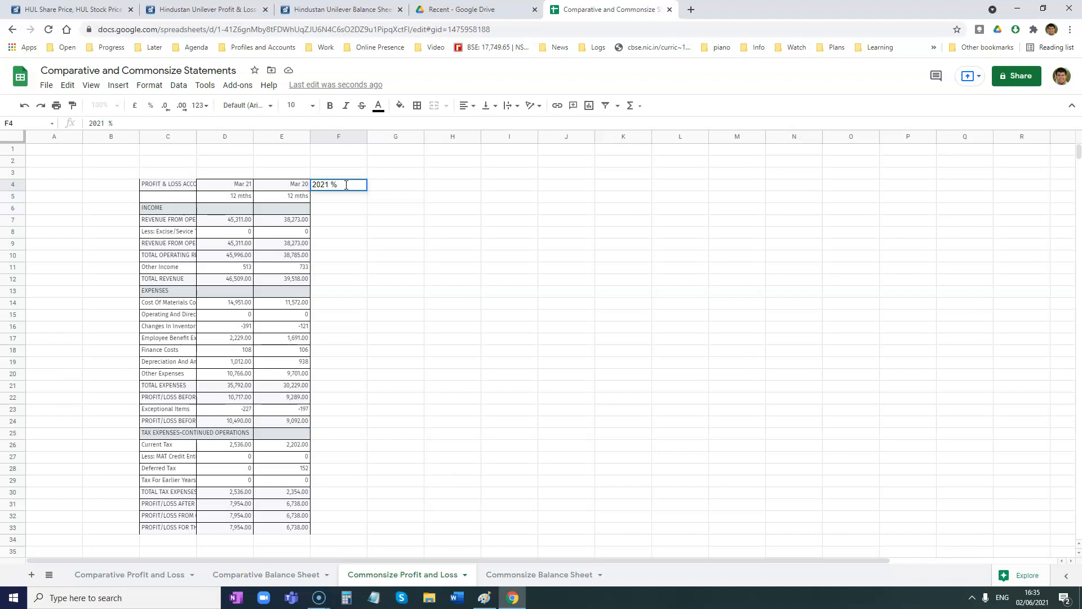
{"action": "key", "text": "Tab"}
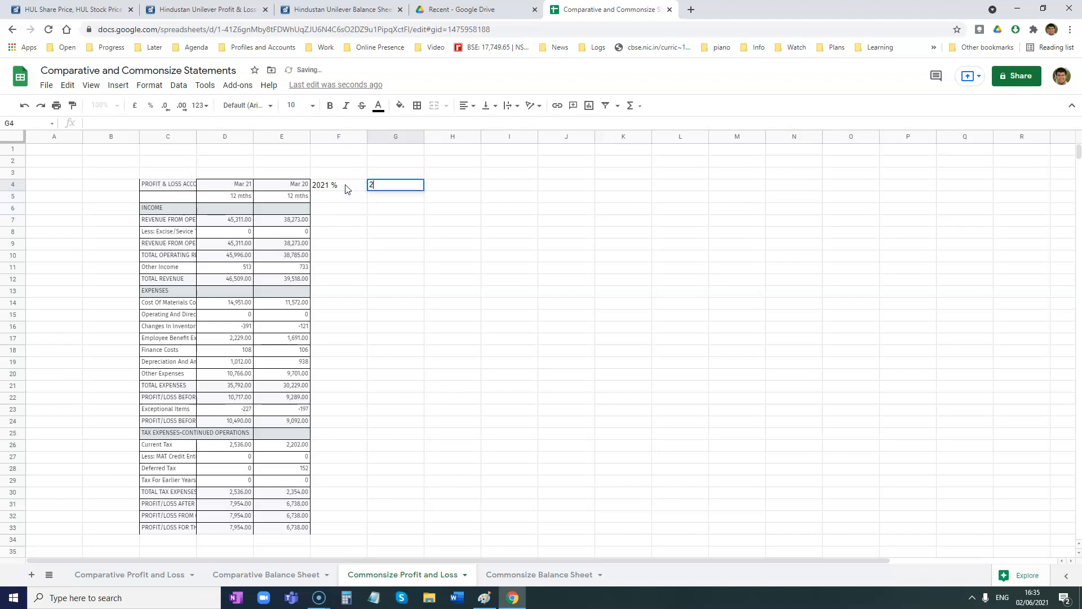
{"action": "type", "text": "2020 %"}
{"action": "key", "text": "Return"}
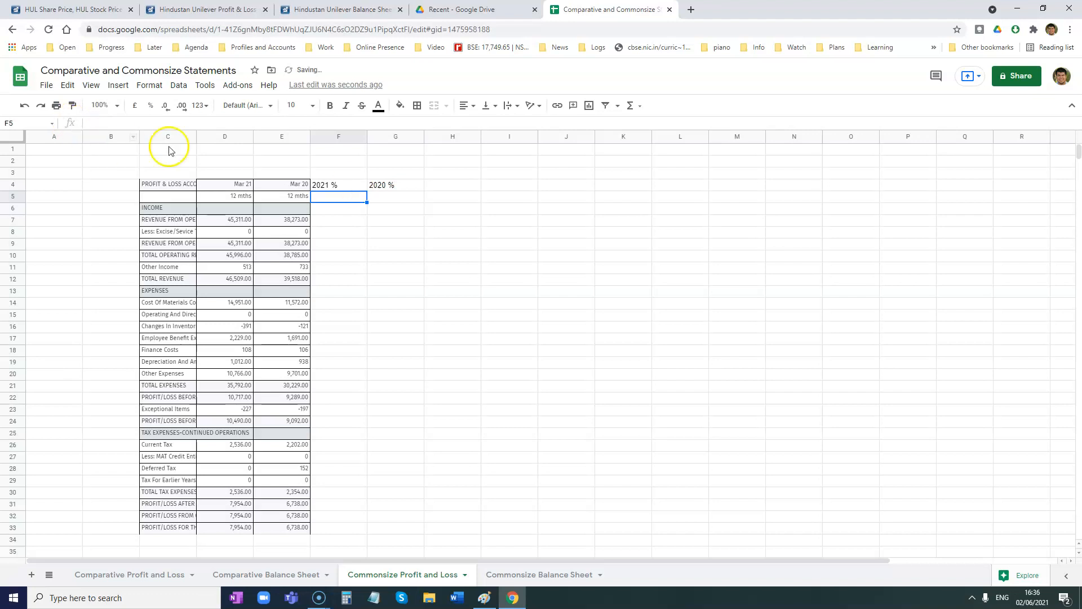
- Widen column C to fit the full line-item names and enter 100 in F9 for net revenue from operations
{"action": "left_click_drag", "start_coordinate": [195, 135], "coordinate": [355, 141]}
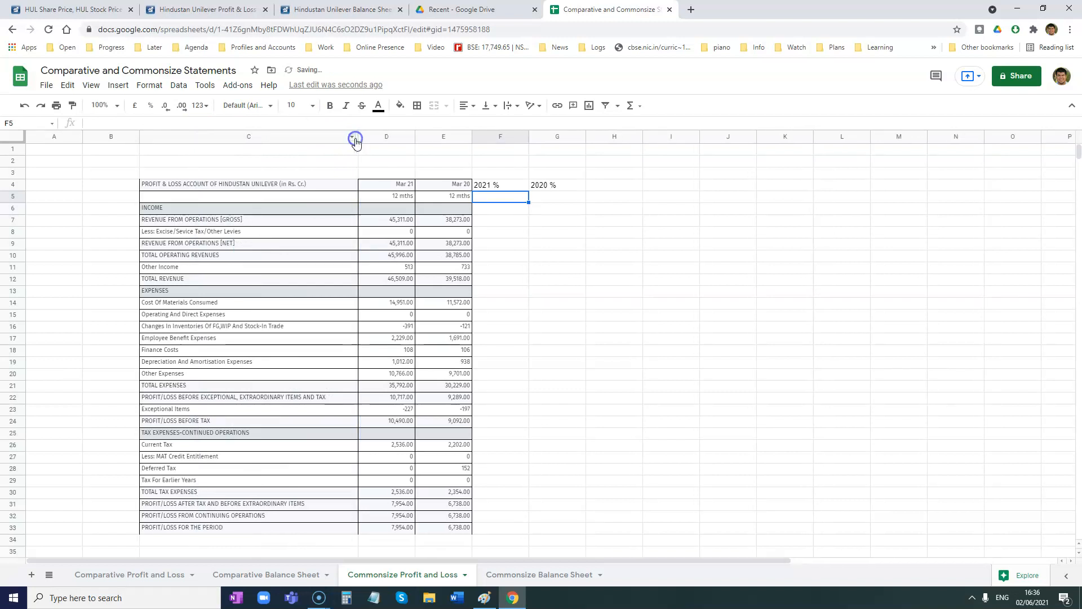
{"action": "left_click", "coordinate": [490, 244]}
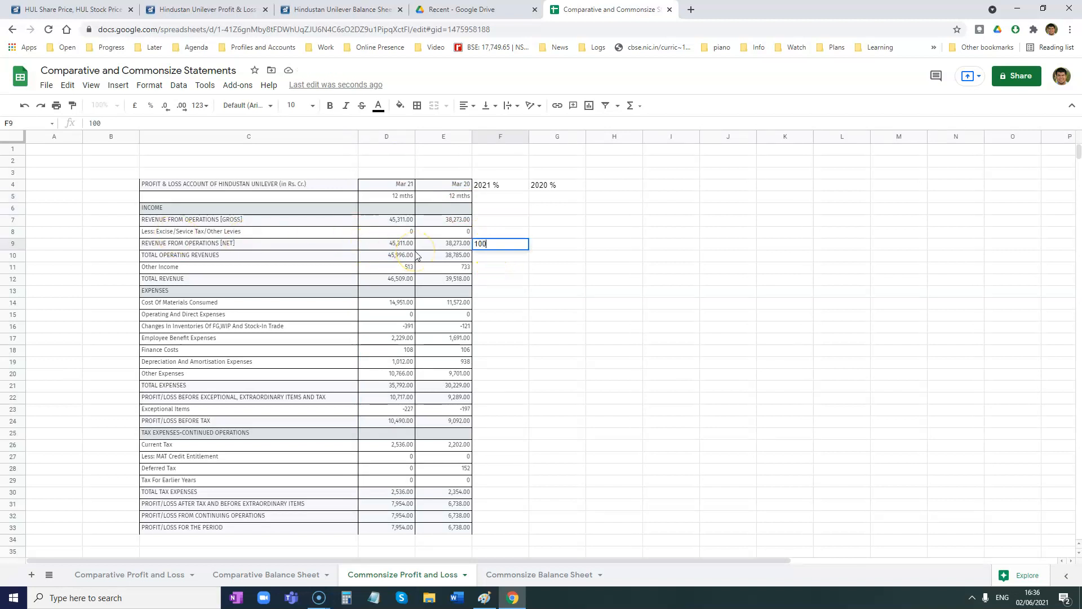
{"action": "left_click", "coordinate": [499, 292]}
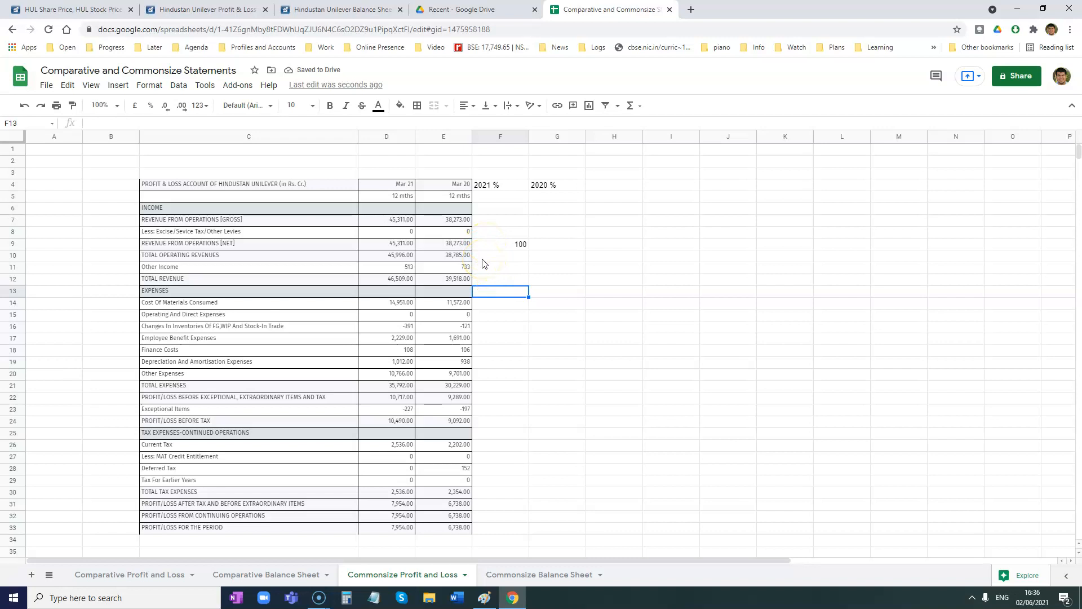
- Make the Mar 21 net revenue (D9), its base percentage (F9) and the cost of materials consumed (D14) bold
{"action": "left_click", "coordinate": [230, 304]}
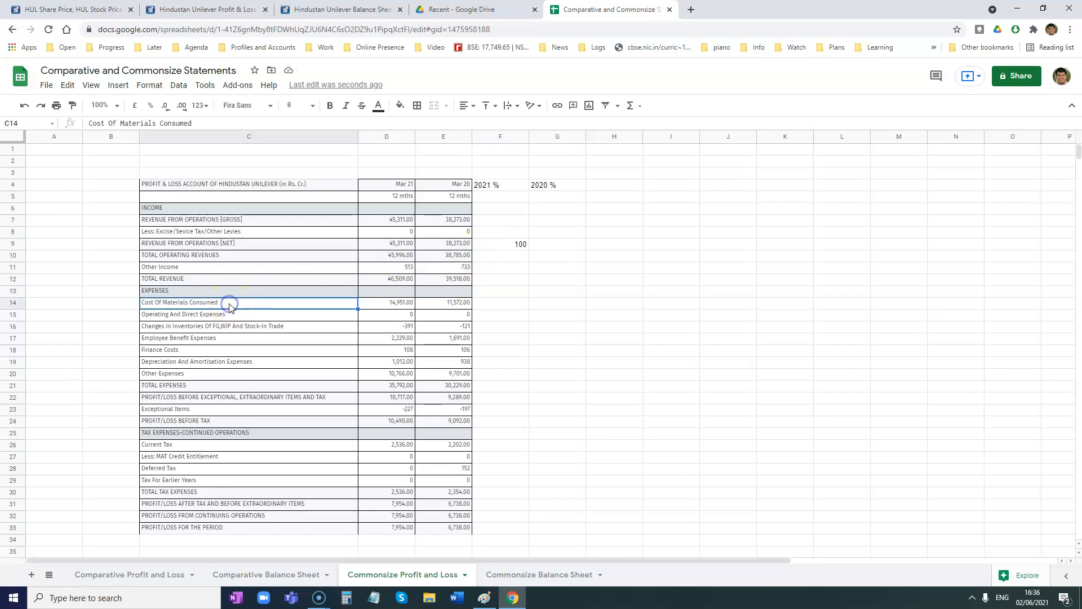
{"action": "left_click", "coordinate": [393, 245]}
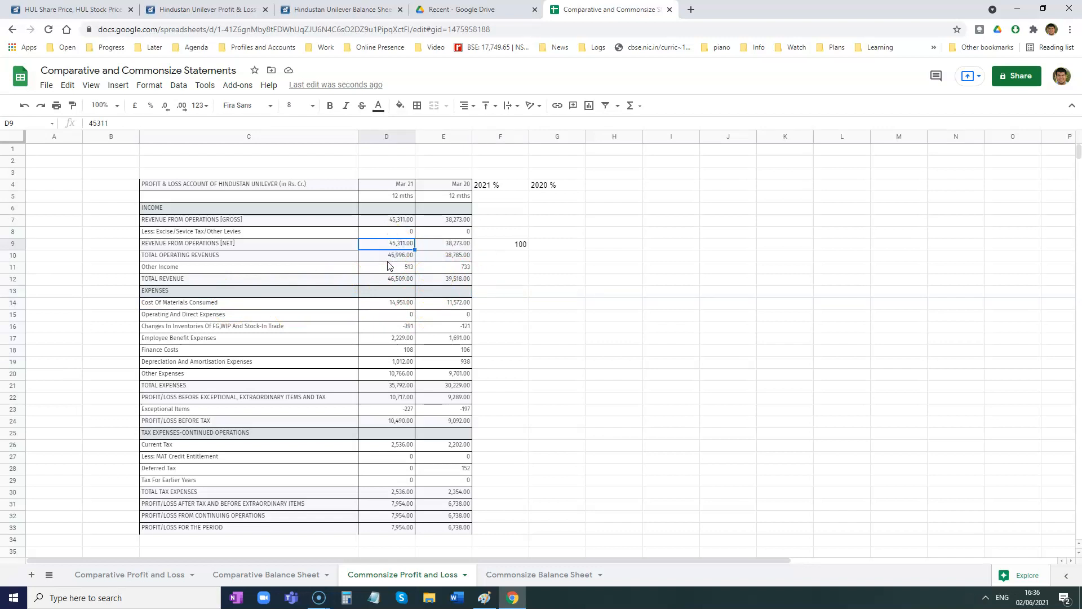
{"action": "key", "text": "ctrl+b"}
{"action": "left_click", "coordinate": [514, 242]}
{"action": "key", "text": "ctrl+b"}
{"action": "left_click", "coordinate": [392, 304]}
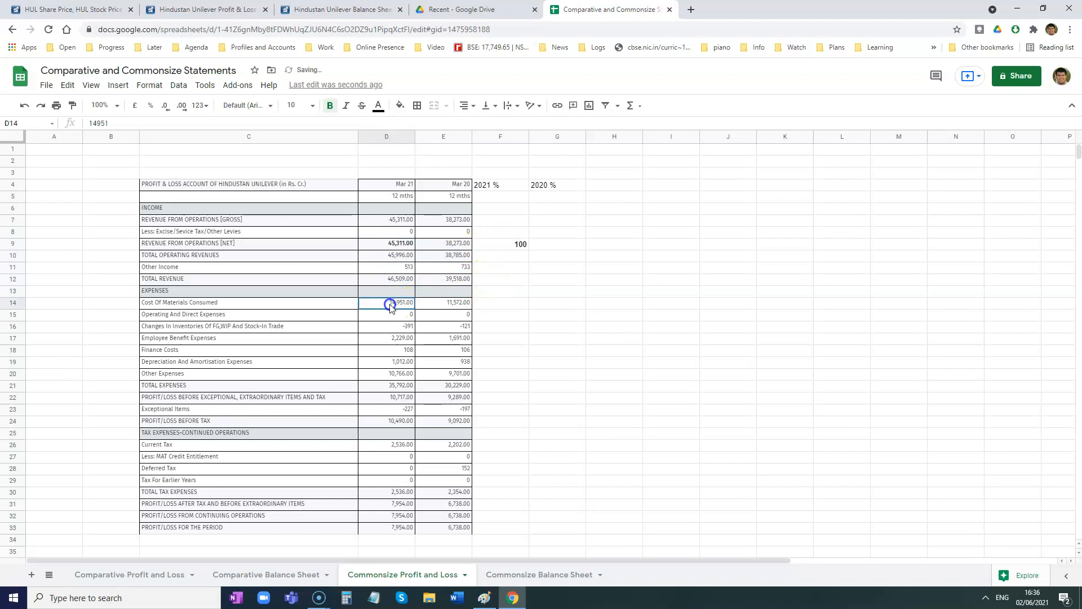
{"action": "key", "text": "ctrl+b"}
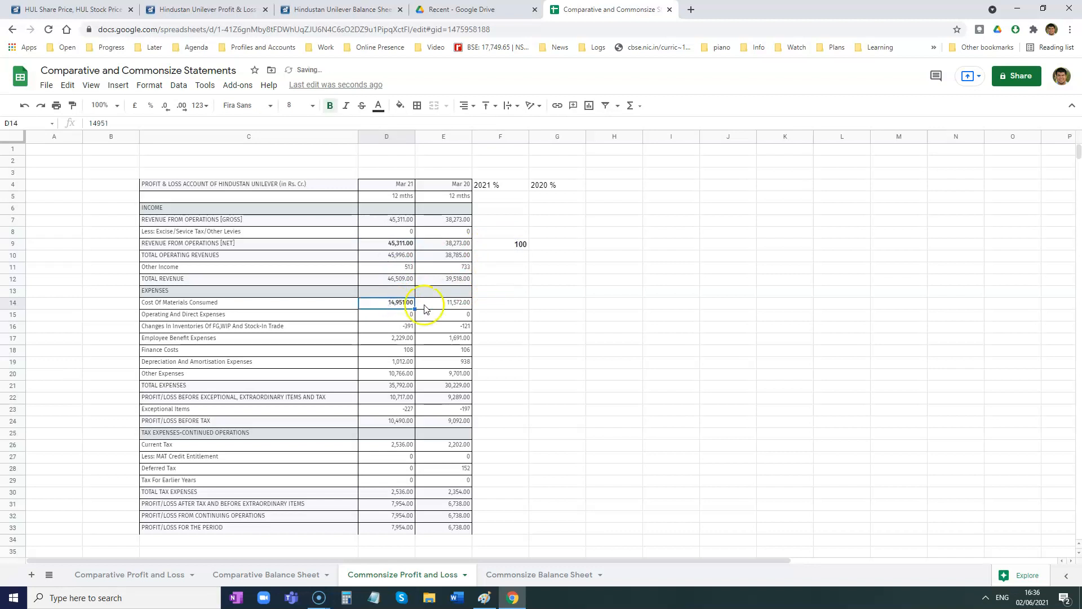
{"action": "left_click", "coordinate": [497, 304]}
{"action": "type", "text": "x"}
{"action": "left_click", "coordinate": [511, 341]}
{"action": "left_click", "coordinate": [498, 308]}
{"action": "double_click", "coordinate": [501, 304]}
{"action": "left_click", "coordinate": [503, 327]}
- Calculate the 2021 percentage for cost of materials consumed in F14 with =D14*F9/D9, rejecting the suggested auto-fill
{"action": "left_click", "coordinate": [501, 303]}
{"action": "type", "text": "="}
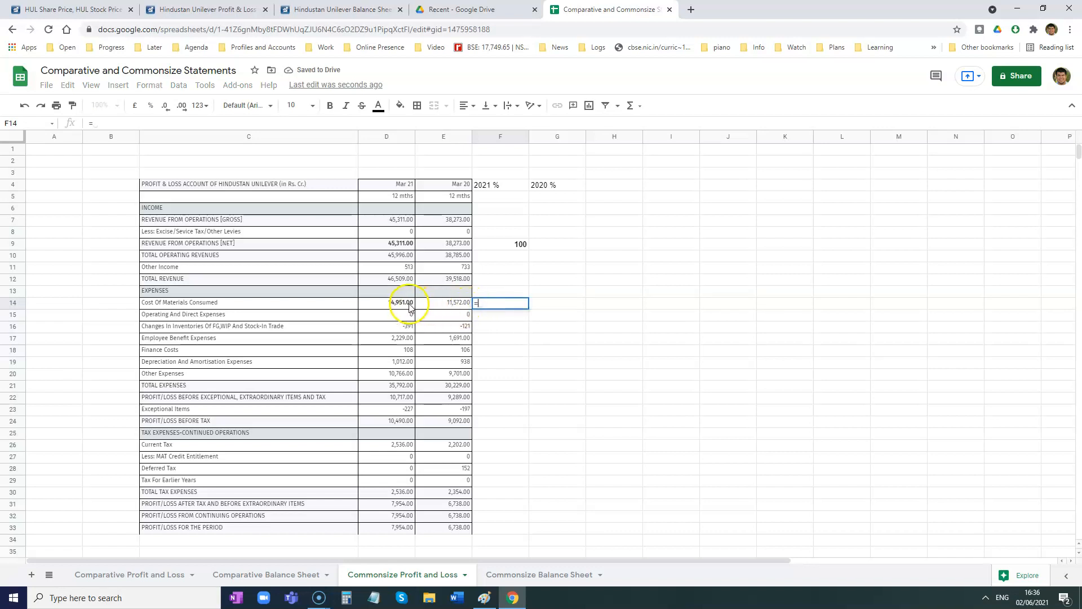
{"action": "left_click", "coordinate": [409, 304]}
{"action": "type", "text": "*"}
{"action": "left_click", "coordinate": [515, 244]}
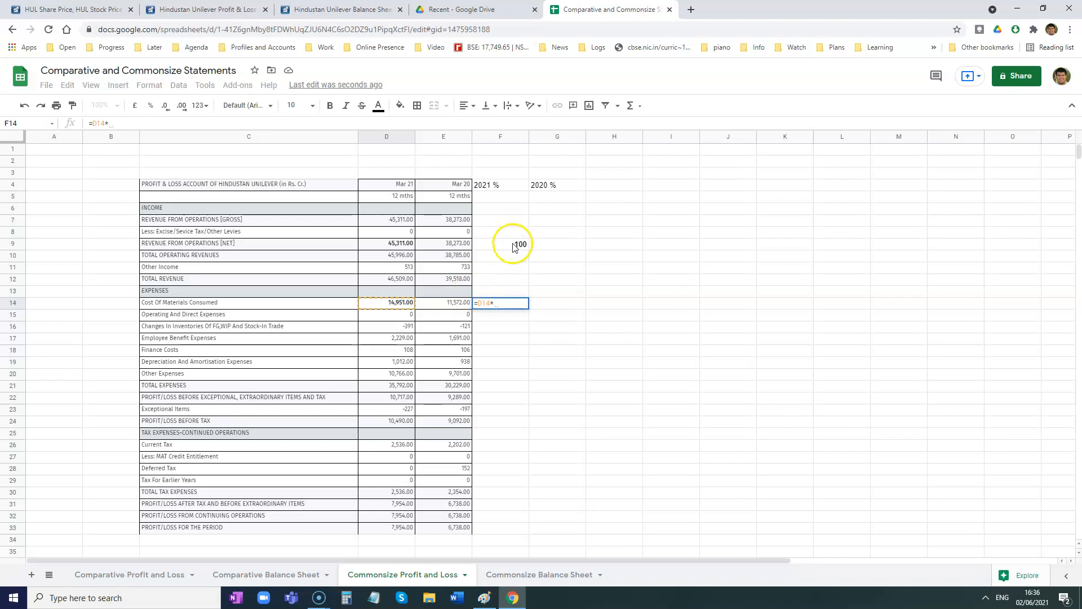
{"action": "type", "text": "/"}
{"action": "left_click", "coordinate": [392, 247]}
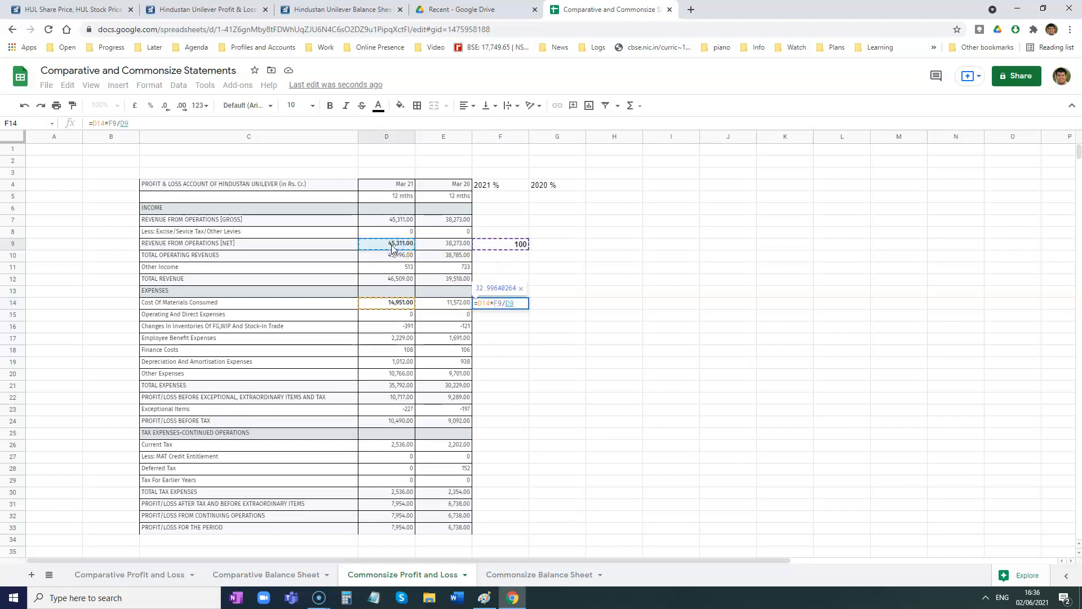
{"action": "key", "text": "Return"}
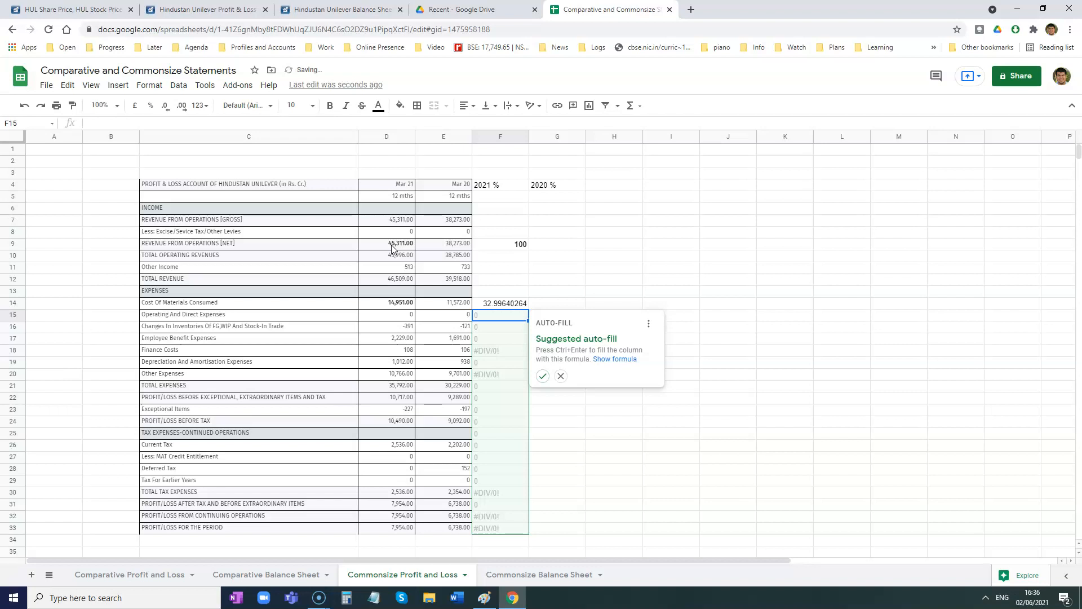
{"action": "left_click", "coordinate": [561, 378]}
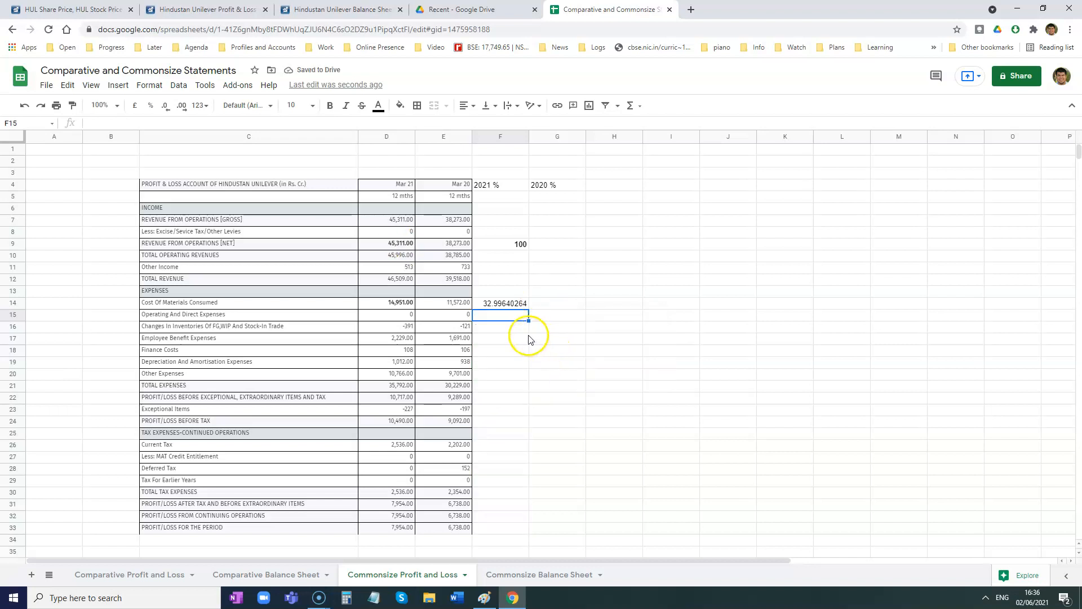
{"action": "left_click", "coordinate": [503, 305]}
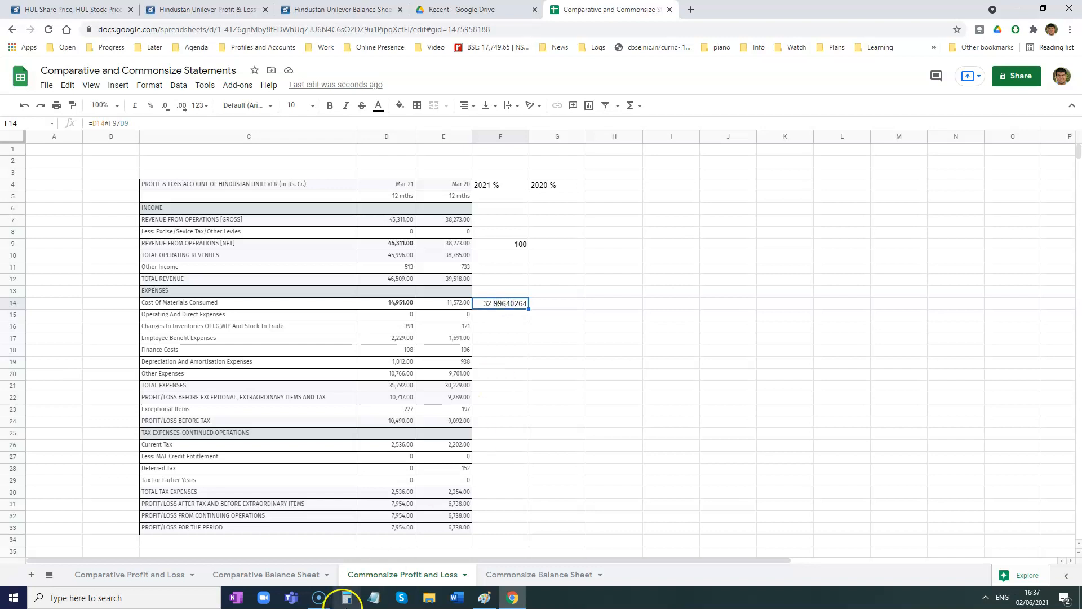
- Switch to Paint and handwrite the heading "Comparative Statements" above the absolute change and % change formulas
{"action": "left_click", "coordinate": [486, 600]}
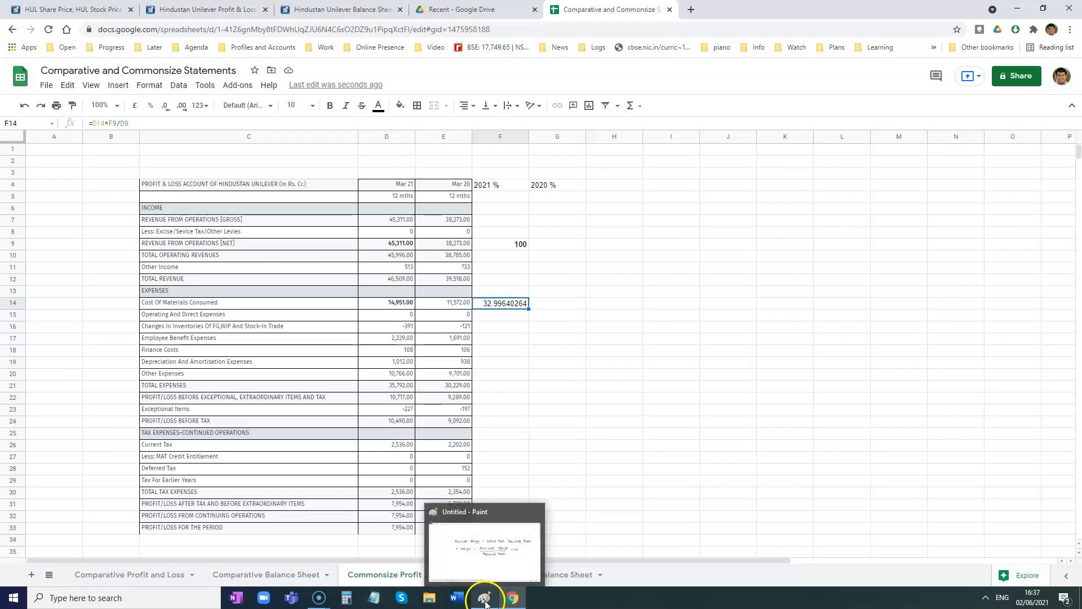
{"action": "left_click", "coordinate": [485, 600]}
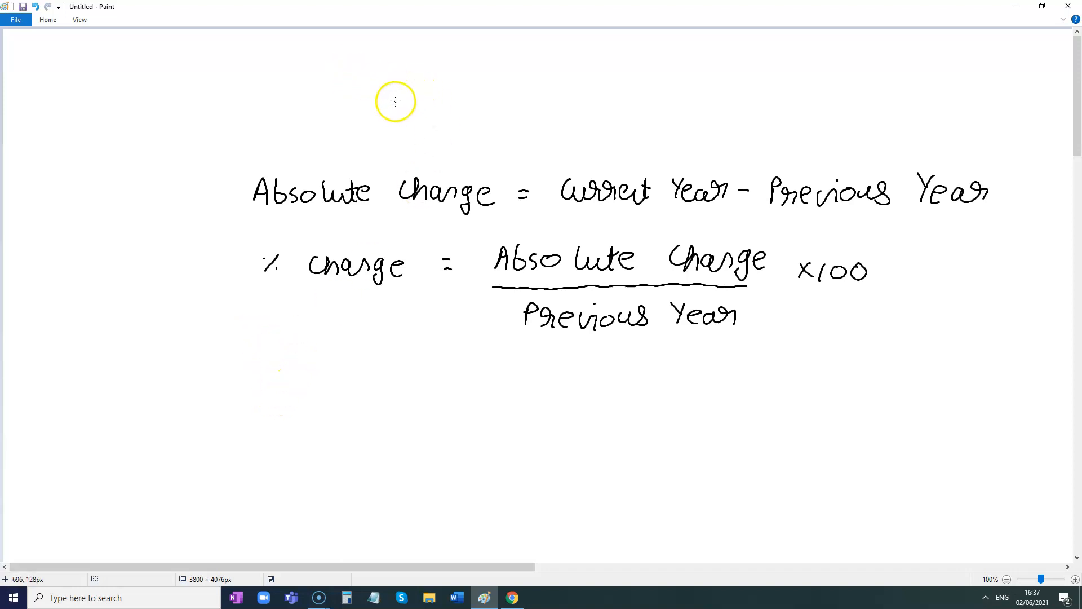
{"action": "mouse_move", "coordinate": [427, 114]}
{"action": "left_mouse_down"}
{"action": "mouse_move", "coordinate": [433, 104]}
{"action": "mouse_move", "coordinate": [536, 99]}
{"action": "mouse_move", "coordinate": [574, 115]}
{"action": "left_mouse_up"}
{"action": "mouse_move", "coordinate": [645, 85]}
{"action": "left_mouse_down"}
{"action": "mouse_move", "coordinate": [643, 97]}
{"action": "mouse_move", "coordinate": [738, 101]}
{"action": "mouse_move", "coordinate": [768, 90]}
{"action": "mouse_move", "coordinate": [806, 105]}
{"action": "left_mouse_up"}
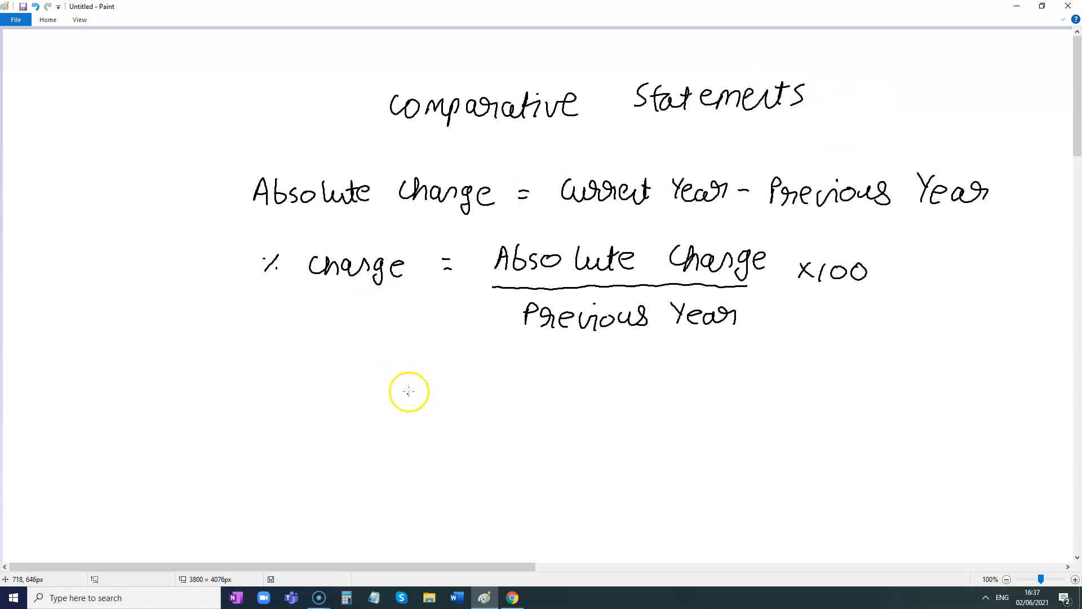
- Handwrite the heading "Commonsize Statements" on the blank canvas area below the comparative statement formulas
{"action": "scroll", "coordinate": [391, 385], "scroll_direction": "down", "scroll_amount": 5}
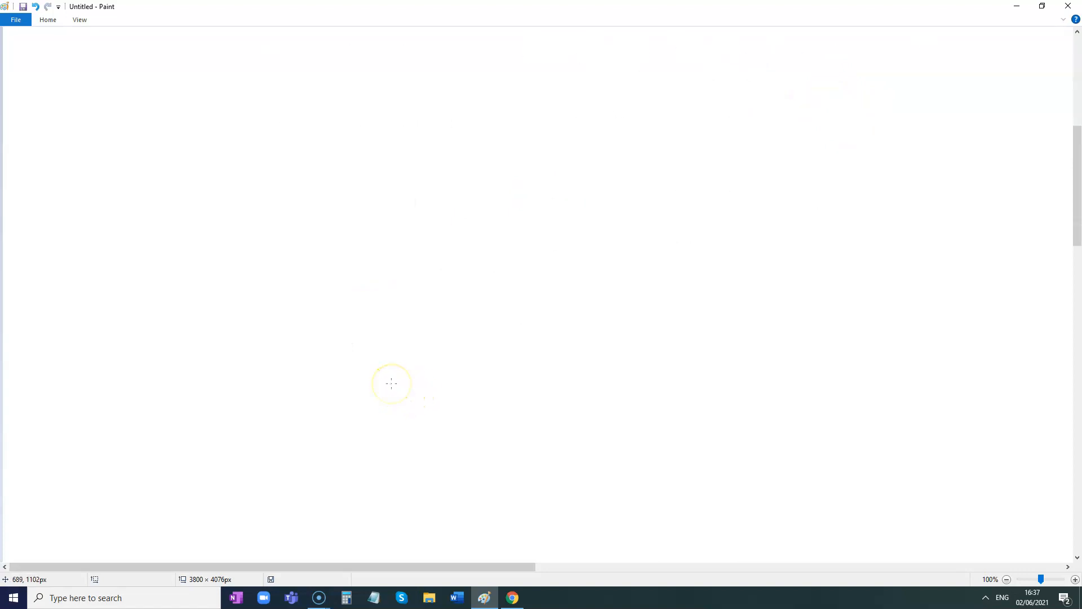
{"action": "mouse_move", "coordinate": [412, 76]}
{"action": "left_mouse_down"}
{"action": "mouse_move", "coordinate": [417, 92]}
{"action": "mouse_move", "coordinate": [535, 108]}
{"action": "left_mouse_up"}
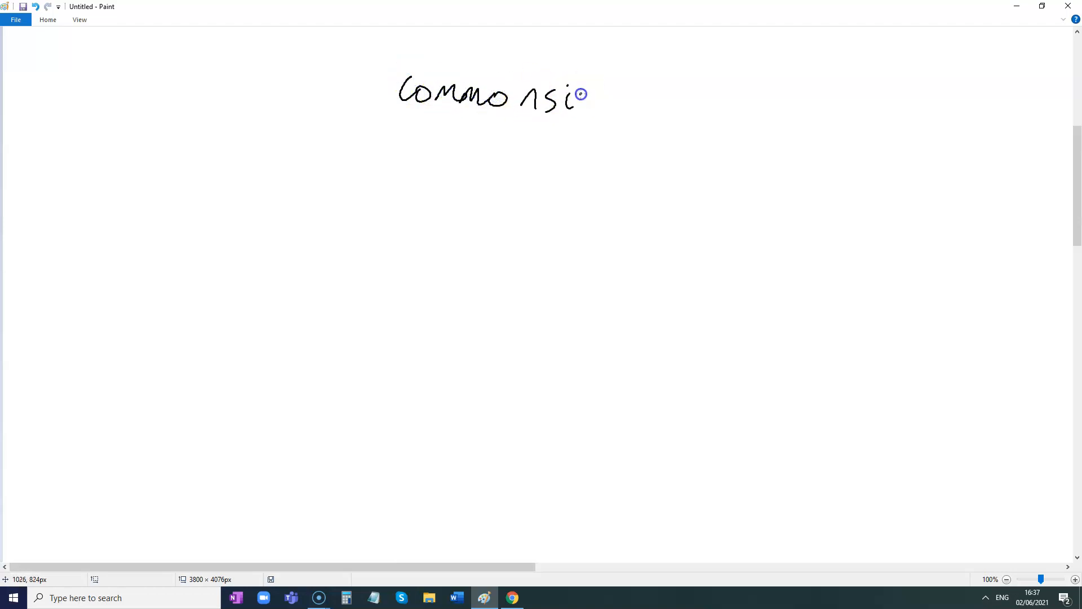
{"action": "left_click_drag", "start_coordinate": [603, 96], "coordinate": [620, 106]}
{"action": "left_click_drag", "start_coordinate": [685, 84], "coordinate": [676, 103]}
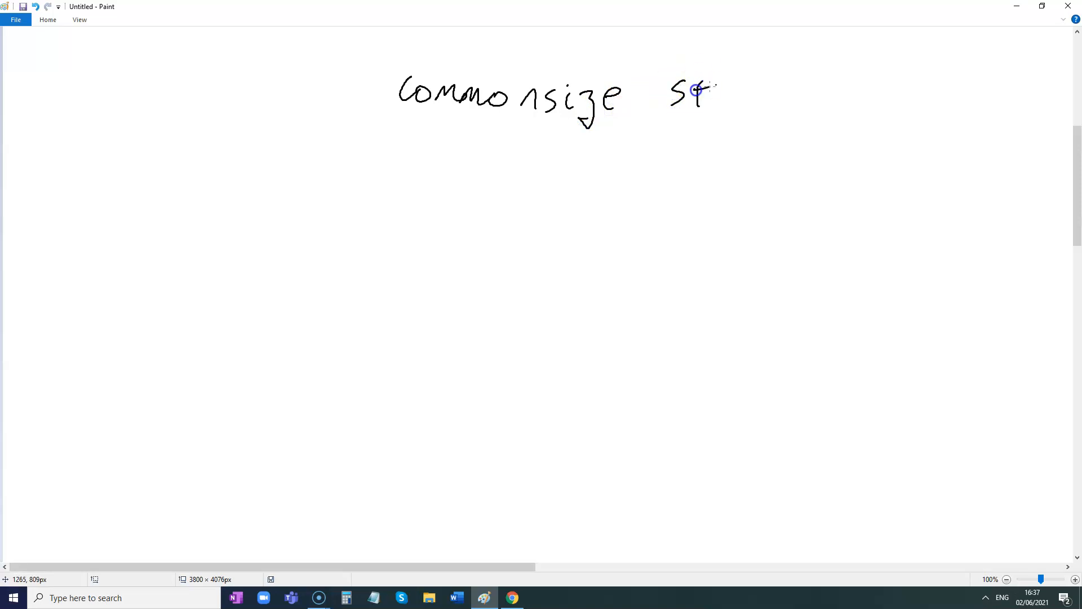
{"action": "mouse_move", "coordinate": [742, 77]}
{"action": "left_mouse_down"}
{"action": "mouse_move", "coordinate": [775, 75]}
{"action": "mouse_move", "coordinate": [775, 99]}
{"action": "mouse_move", "coordinate": [797, 84]}
{"action": "mouse_move", "coordinate": [813, 106]}
{"action": "mouse_move", "coordinate": [845, 106]}
{"action": "left_mouse_up"}
{"action": "mouse_move", "coordinate": [852, 77]}
{"action": "left_mouse_down"}
{"action": "mouse_move", "coordinate": [847, 102]}
{"action": "mouse_move", "coordinate": [867, 101]}
{"action": "left_mouse_up"}
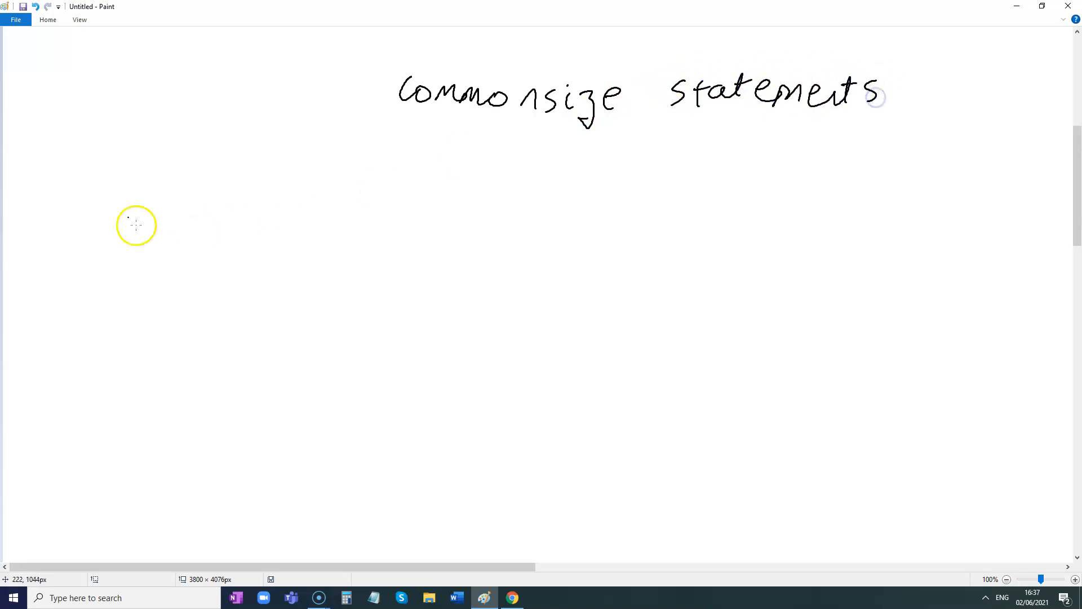
- Handwrite the label "Profit and Loss A/c:" below the Commonsize Statements heading
{"action": "mouse_move", "coordinate": [80, 198]}
{"action": "left_mouse_down"}
{"action": "mouse_move", "coordinate": [152, 205]}
{"action": "mouse_move", "coordinate": [145, 225]}
{"action": "mouse_move", "coordinate": [177, 193]}
{"action": "mouse_move", "coordinate": [180, 204]}
{"action": "mouse_move", "coordinate": [251, 207]}
{"action": "mouse_move", "coordinate": [277, 196]}
{"action": "left_mouse_up"}
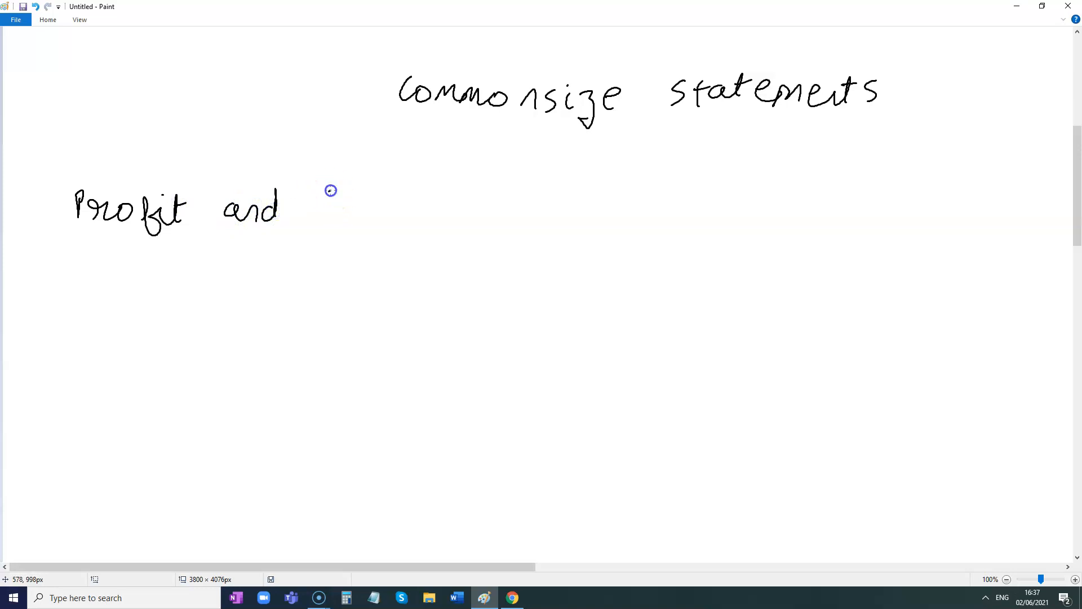
{"action": "mouse_move", "coordinate": [373, 200]}
{"action": "left_mouse_down"}
{"action": "mouse_move", "coordinate": [363, 217]}
{"action": "mouse_move", "coordinate": [431, 197]}
{"action": "mouse_move", "coordinate": [443, 220]}
{"action": "left_mouse_up"}
{"action": "left_click_drag", "start_coordinate": [467, 201], "coordinate": [467, 219]}
{"action": "left_click", "coordinate": [488, 203]}
{"action": "left_click", "coordinate": [488, 211]}
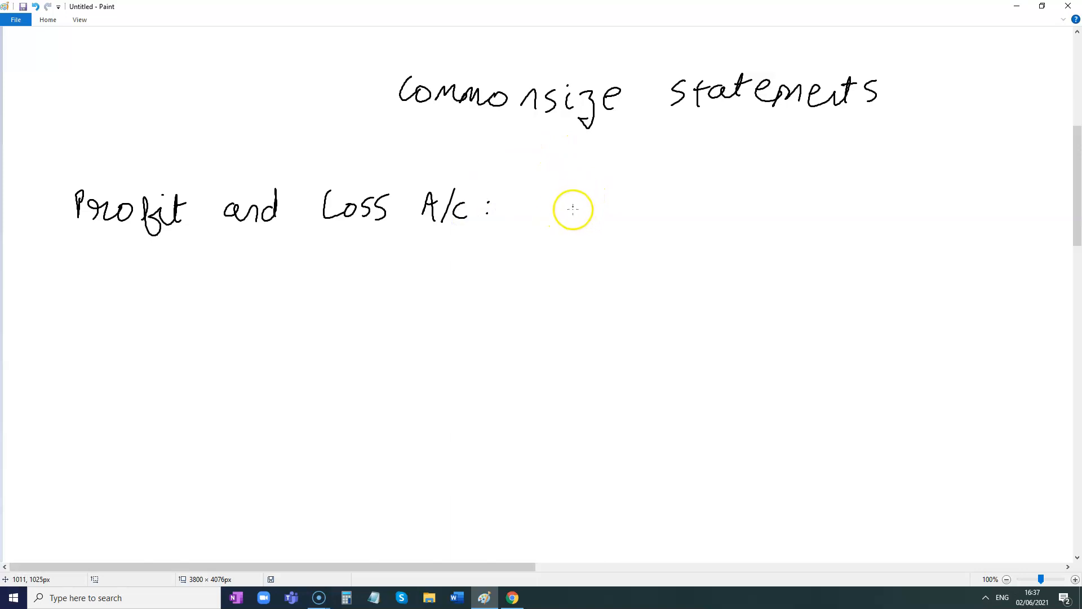
- Handwrite the formula "item X 100" over "Net Revenue" beside the Profit and Loss label, and switch back to the Google Sheets spreadsheet
{"action": "left_click_drag", "start_coordinate": [560, 199], "coordinate": [575, 213]}
{"action": "left_click", "coordinate": [558, 189]}
{"action": "left_click_drag", "start_coordinate": [566, 196], "coordinate": [582, 195]}
{"action": "left_click_drag", "start_coordinate": [585, 203], "coordinate": [631, 213]}
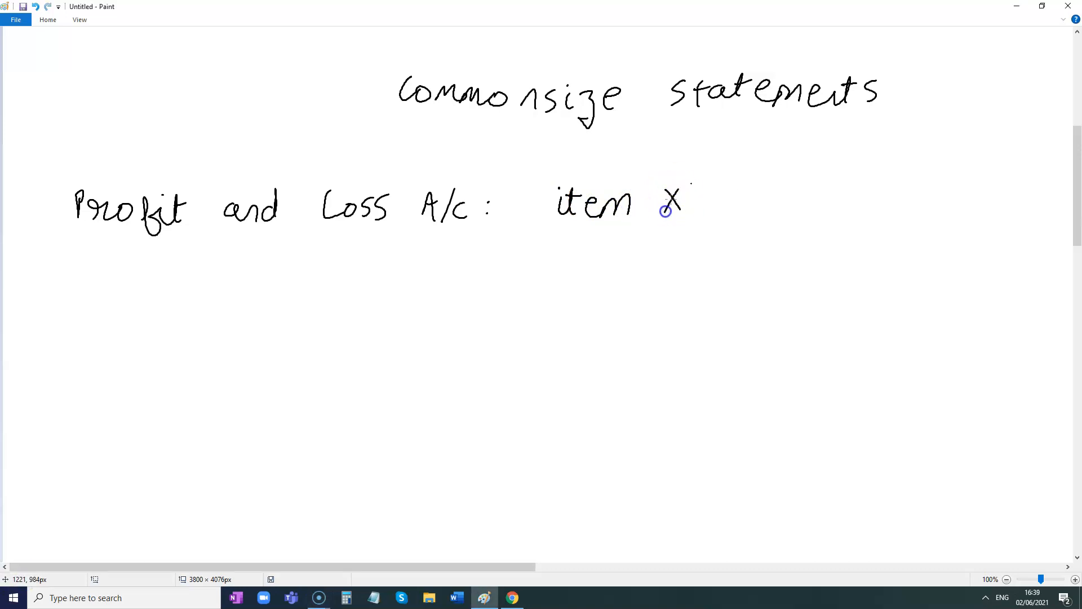
{"action": "mouse_move", "coordinate": [720, 189]}
{"action": "left_mouse_down"}
{"action": "mouse_move", "coordinate": [718, 208]}
{"action": "mouse_move", "coordinate": [756, 191]}
{"action": "left_mouse_up"}
{"action": "left_click_drag", "start_coordinate": [569, 233], "coordinate": [761, 225]}
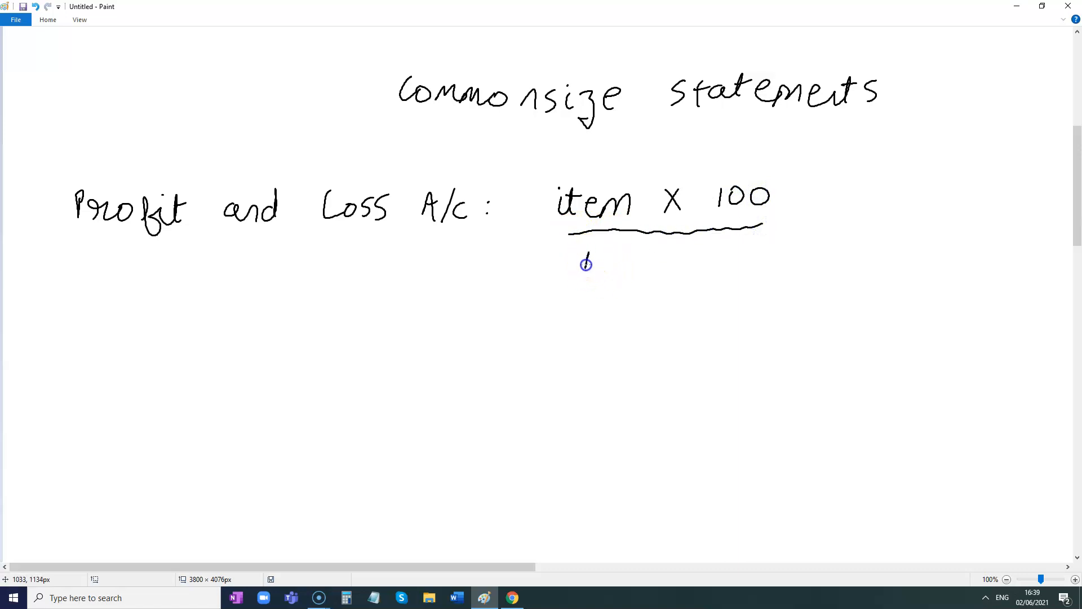
{"action": "left_click_drag", "start_coordinate": [606, 259], "coordinate": [620, 274]}
{"action": "left_click_drag", "start_coordinate": [610, 259], "coordinate": [670, 268]}
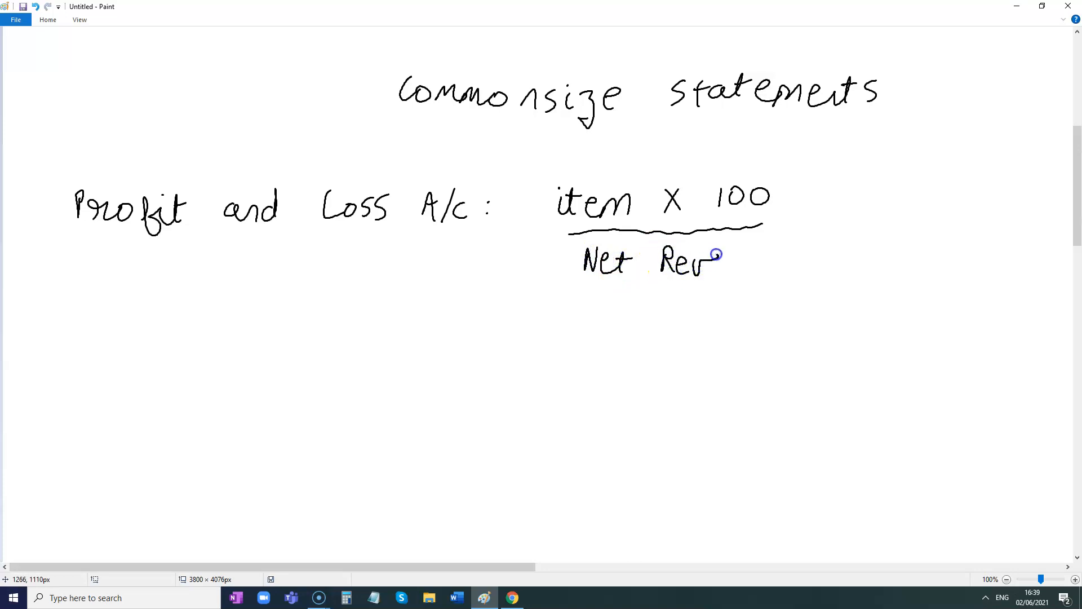
{"action": "left_click_drag", "start_coordinate": [743, 259], "coordinate": [765, 263]}
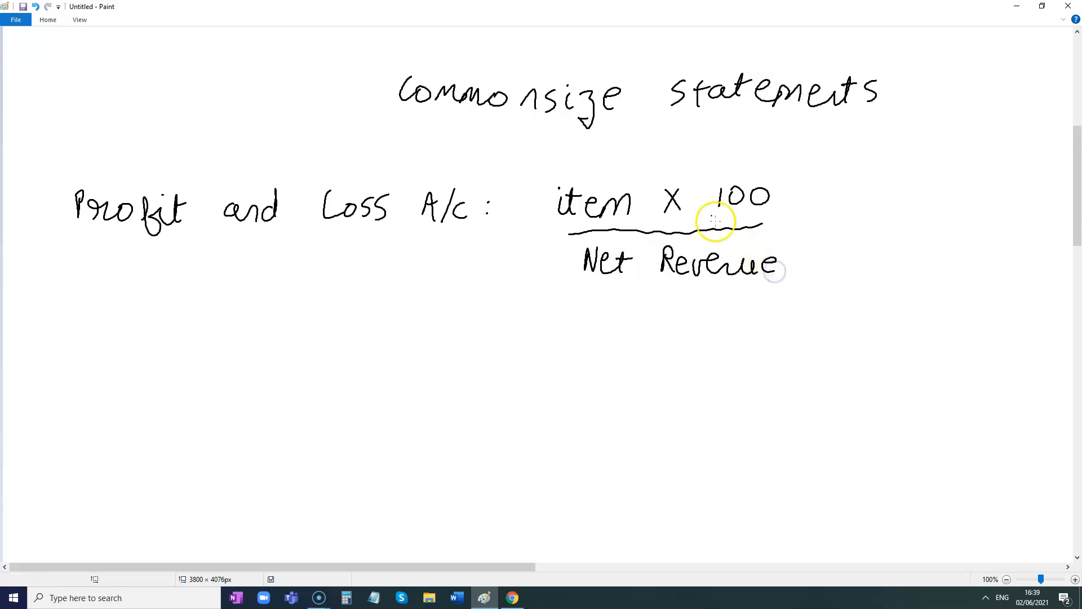
{"action": "left_click", "coordinate": [513, 597]}
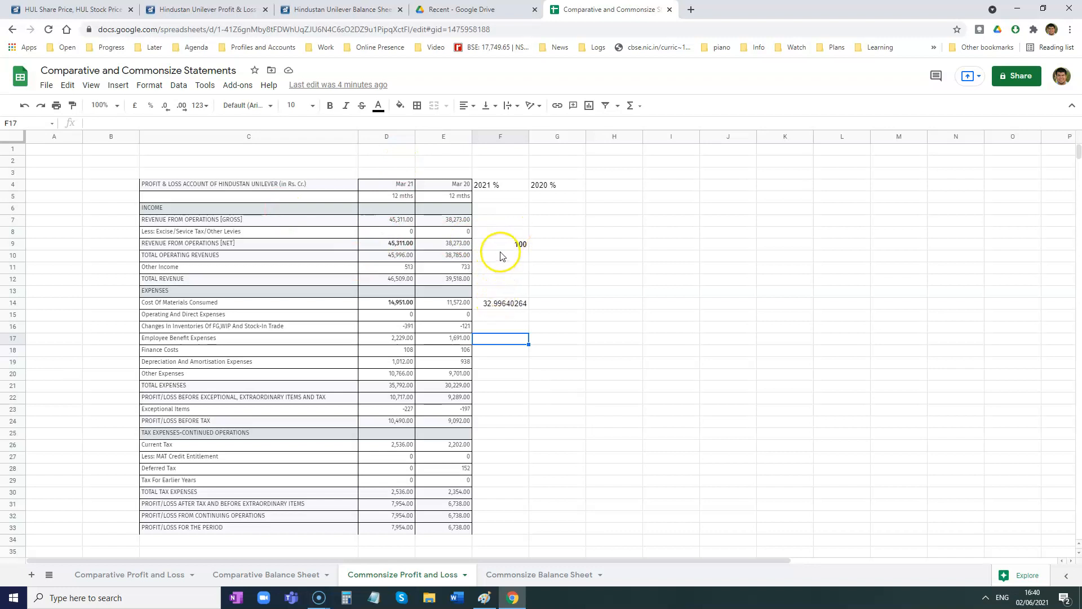
- Try to fill the cost of materials percentage formula from F14 down to F27
{"action": "left_click", "coordinate": [504, 303]}
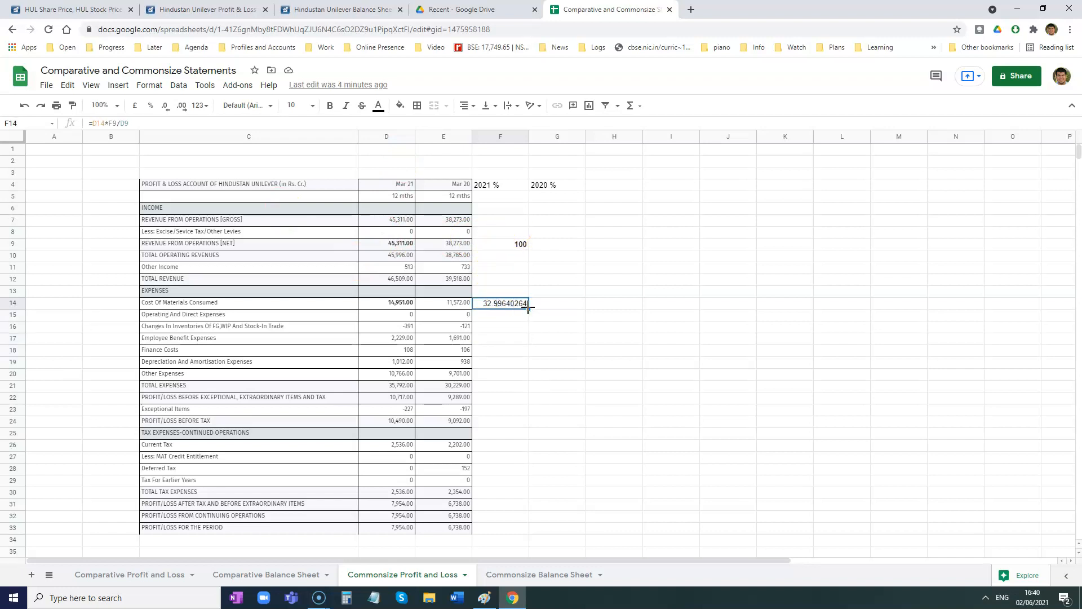
{"action": "left_click_drag", "start_coordinate": [528, 331], "coordinate": [527, 458]}
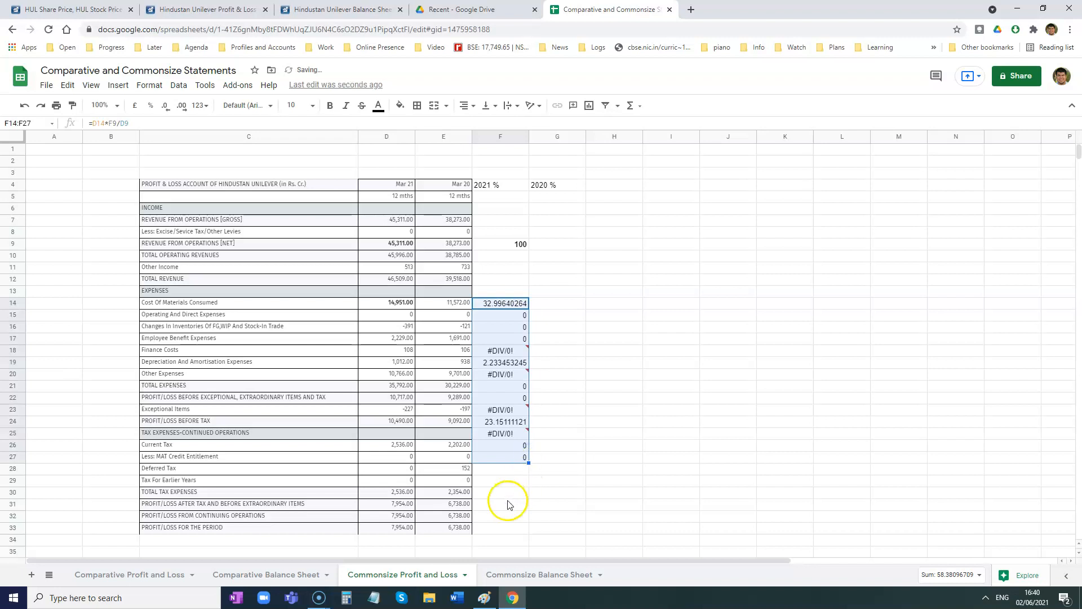
{"action": "key", "text": "ctrl+z"}
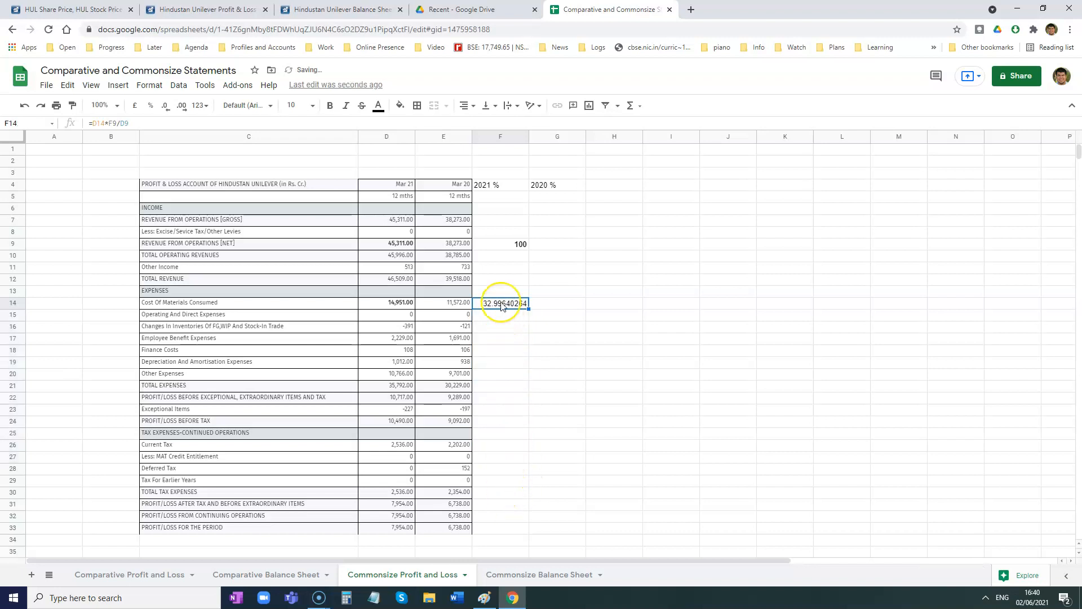
- Examine the F14 formula, the Mar 21 amounts it applies to, and its base cells F9 and D9
{"action": "double_click", "coordinate": [502, 305]}
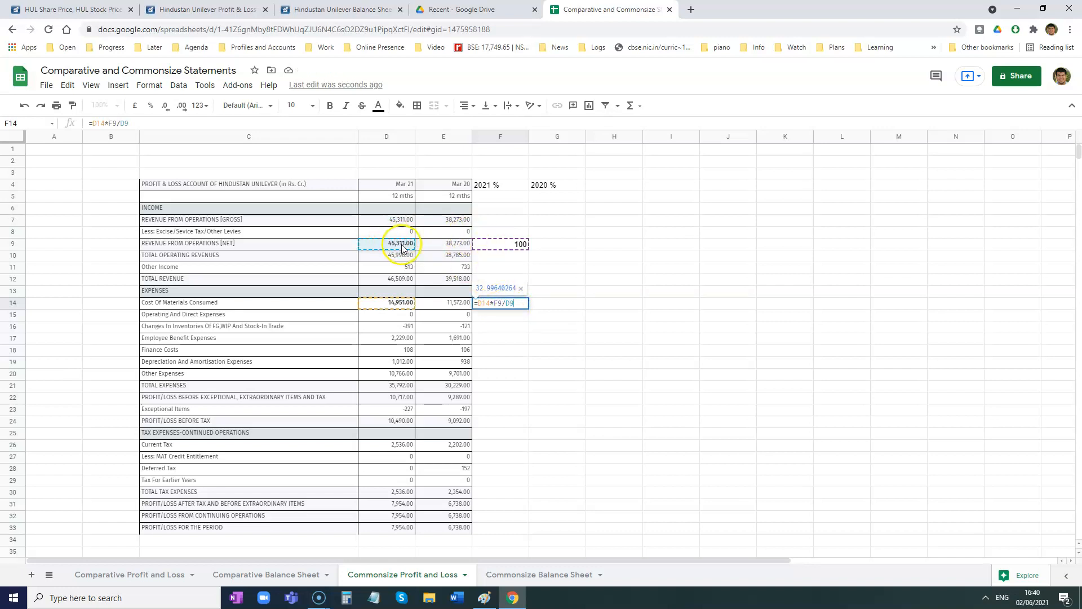
{"action": "key", "text": "Return"}
{"action": "left_click_drag", "start_coordinate": [401, 255], "coordinate": [402, 520]}
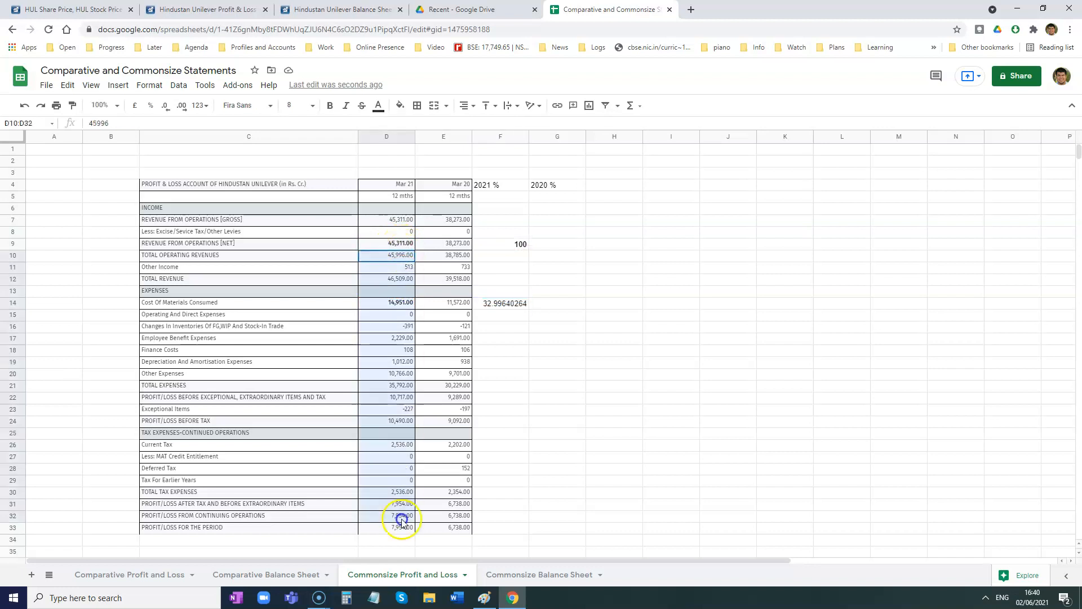
{"action": "left_click", "coordinate": [515, 245]}
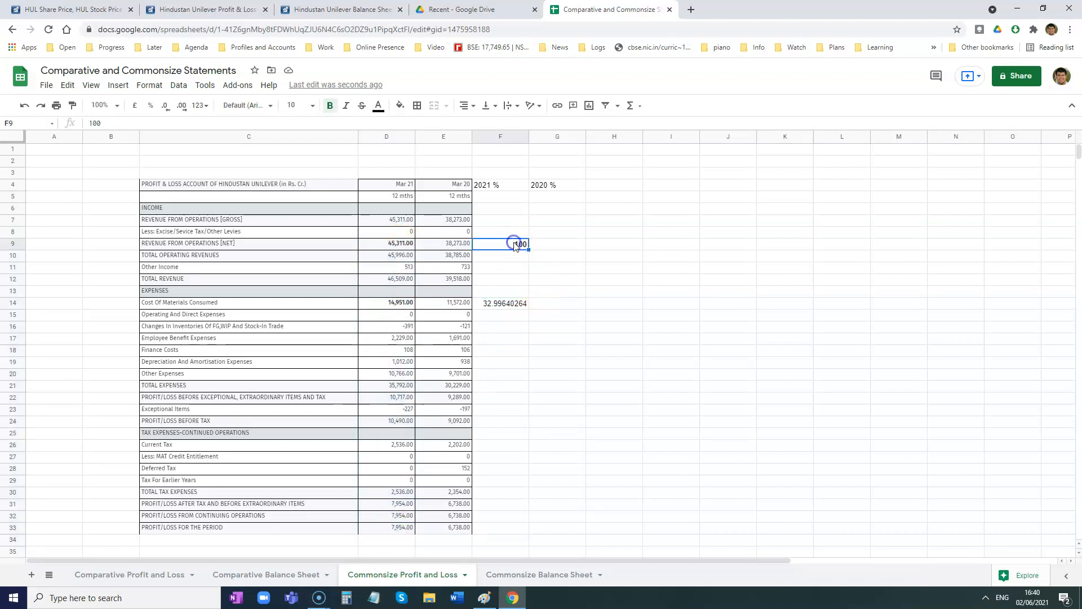
{"action": "left_click", "coordinate": [403, 245]}
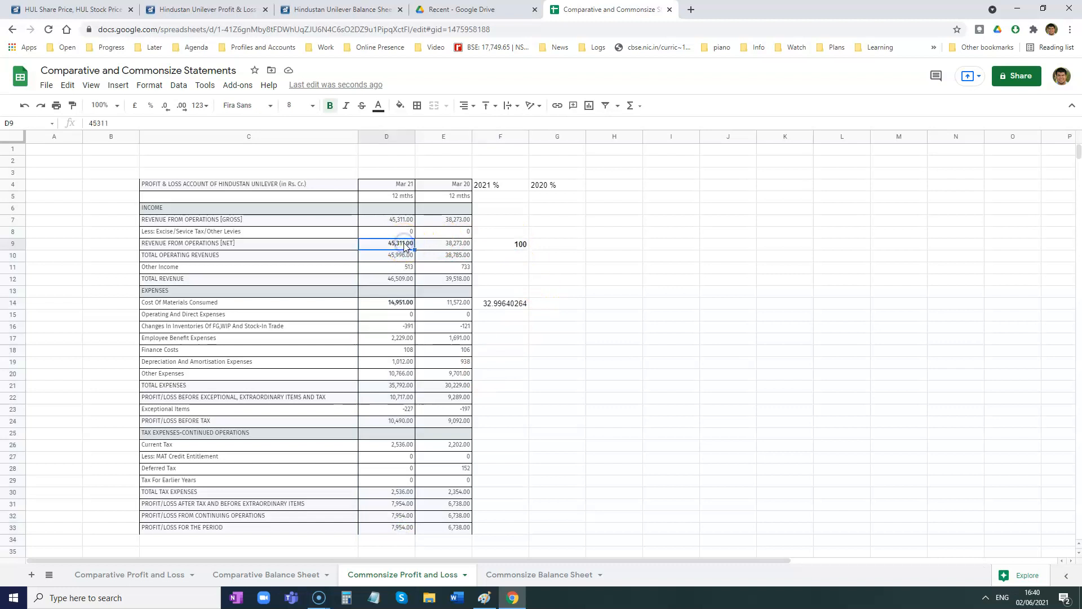
{"action": "left_click", "coordinate": [519, 303]}
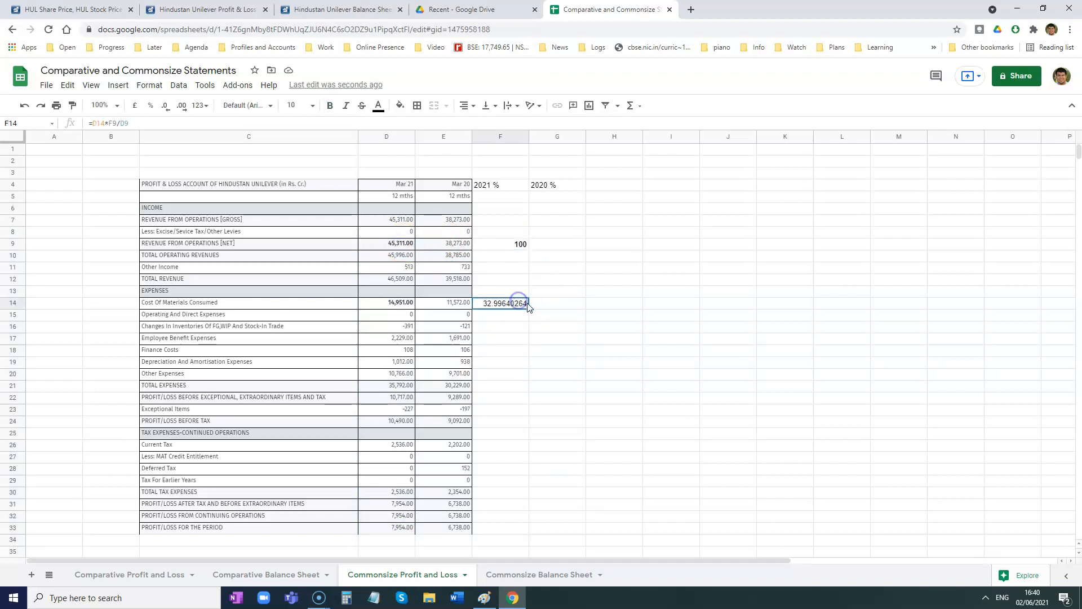
- Copy the F14 formula into F15 and compare the cell references of the two formulas
{"action": "left_click_drag", "start_coordinate": [529, 310], "coordinate": [522, 313]}
{"action": "double_click", "coordinate": [503, 316]}
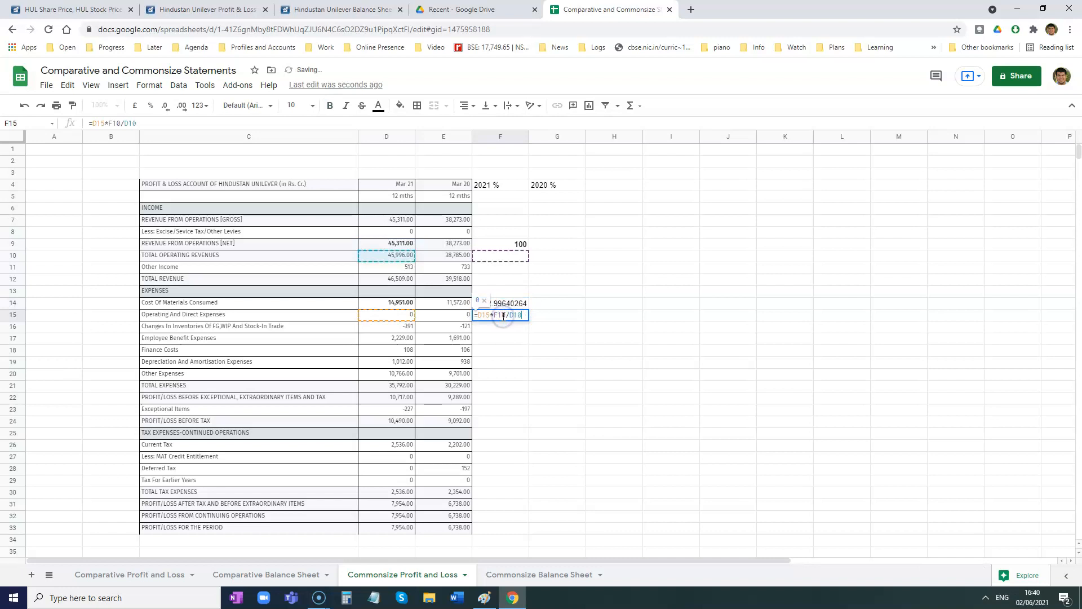
{"action": "double_click", "coordinate": [510, 302]}
{"action": "double_click", "coordinate": [507, 313]}
- Fill the F15 formula down to F18 to inspect how its references shift, and clear F15:F19
{"action": "left_click", "coordinate": [524, 314]}
{"action": "left_click_drag", "start_coordinate": [528, 321], "coordinate": [525, 350]}
{"action": "double_click", "coordinate": [515, 326]}
{"action": "double_click", "coordinate": [510, 338]}
{"action": "double_click", "coordinate": [508, 350]}
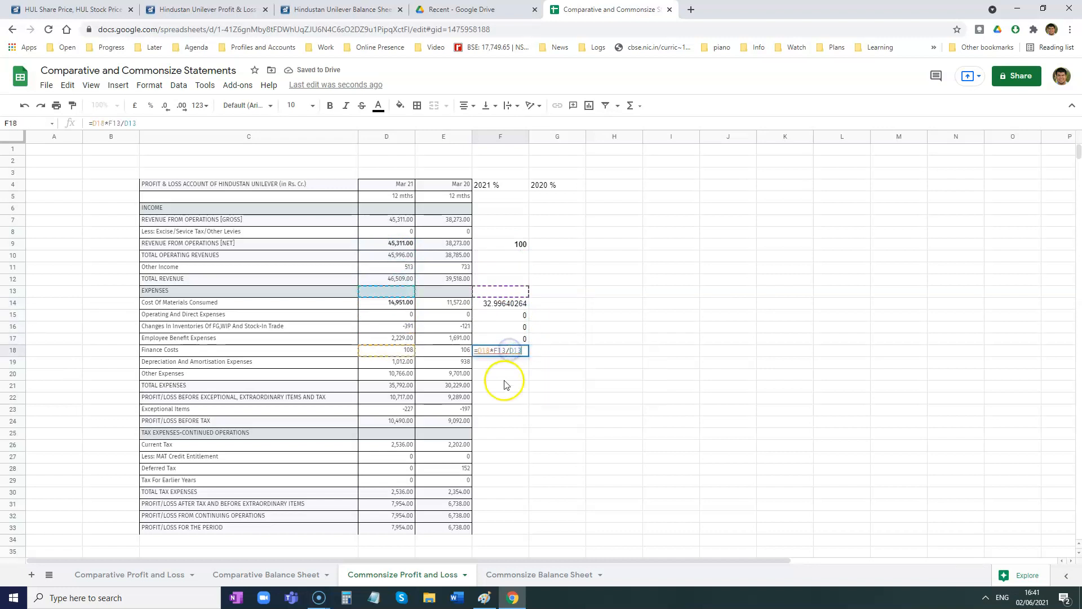
{"action": "key", "text": "Escape"}
{"action": "left_click_drag", "start_coordinate": [519, 314], "coordinate": [517, 364]}
{"action": "key", "text": "Delete"}
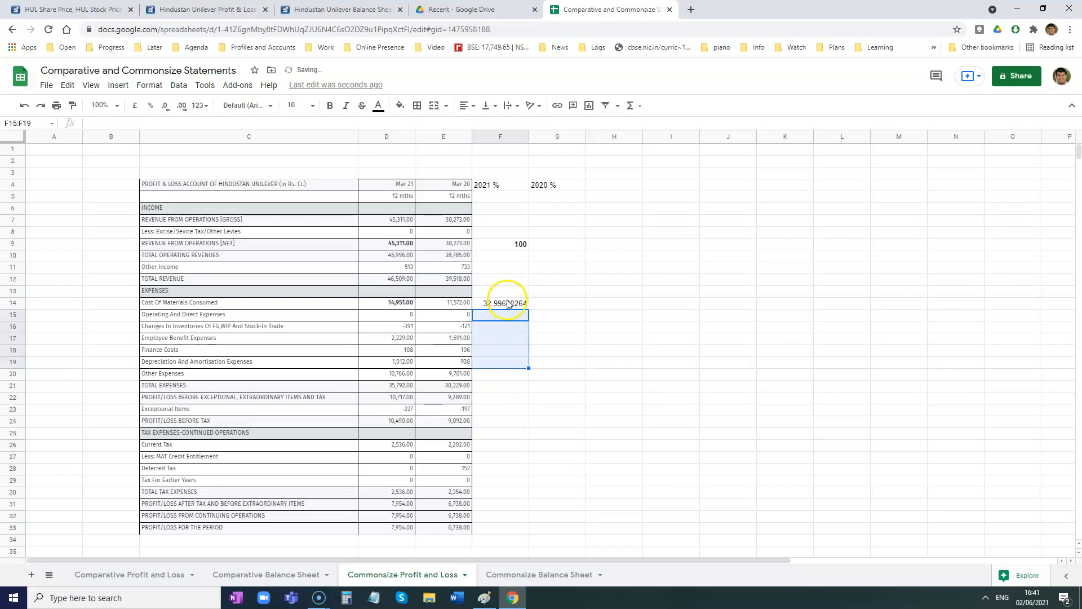
- Make the base references in F14 absolute so the formula reads =D14*$F$9/$D$9
{"action": "left_click", "coordinate": [507, 303]}
{"action": "double_click", "coordinate": [508, 307]}
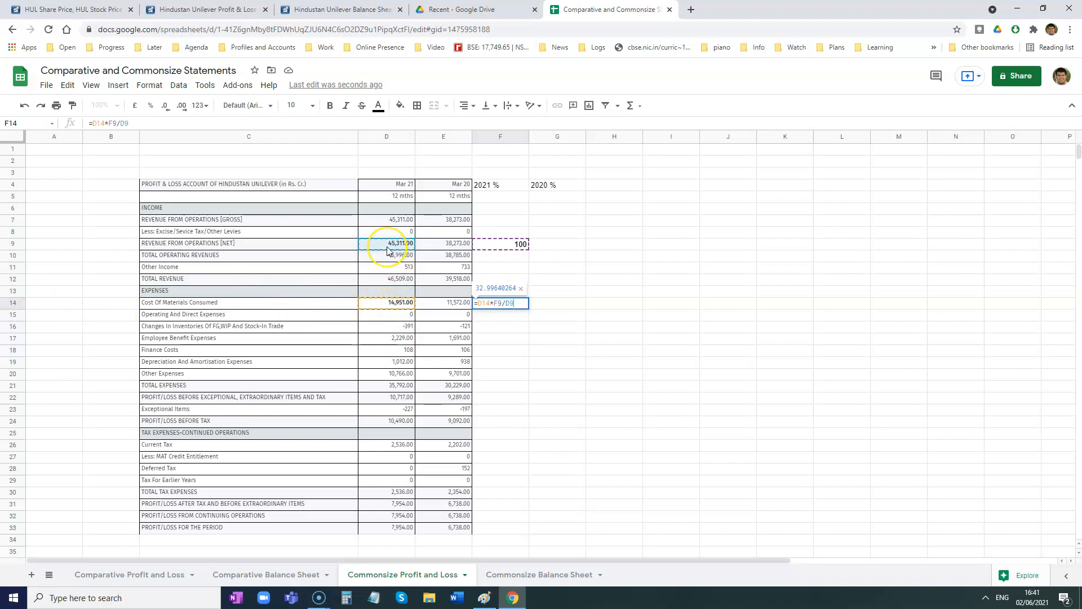
{"action": "left_click", "coordinate": [108, 121]}
{"action": "left_click_drag", "start_coordinate": [109, 122], "coordinate": [141, 124]}
{"action": "left_click", "coordinate": [111, 122]}
{"action": "left_click", "coordinate": [117, 123]}
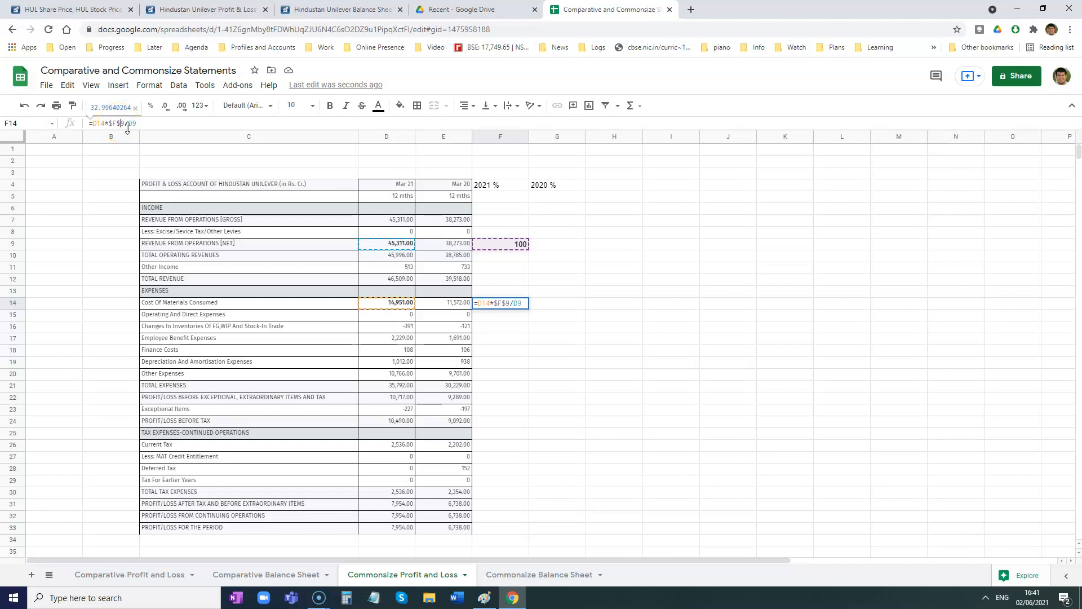
{"action": "left_click", "coordinate": [131, 124]}
{"action": "type", "text": "$"}
{"action": "left_click", "coordinate": [136, 123]}
{"action": "type", "text": "$D$"}
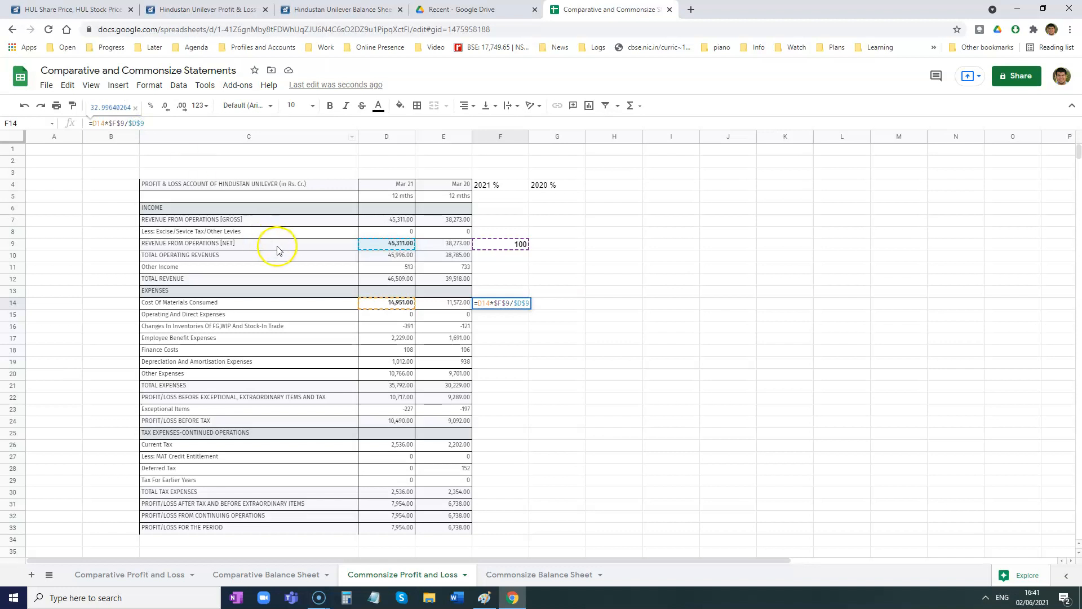
{"action": "key", "text": "Return"}
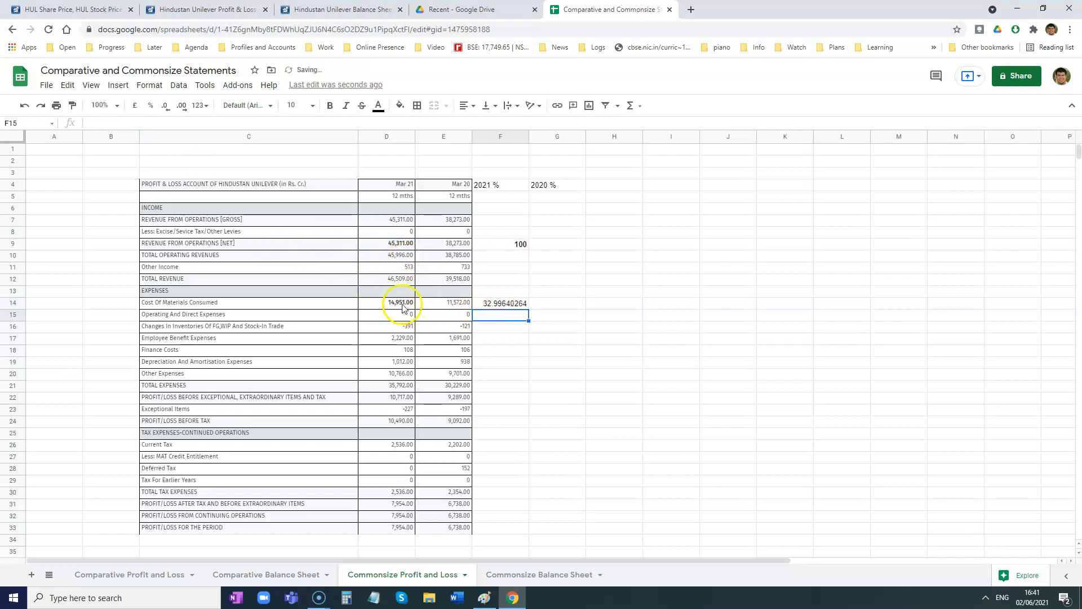
- Fill the F14 percentage formula down through F33 for the remaining profit and loss items
{"action": "left_click_drag", "start_coordinate": [399, 269], "coordinate": [387, 493]}
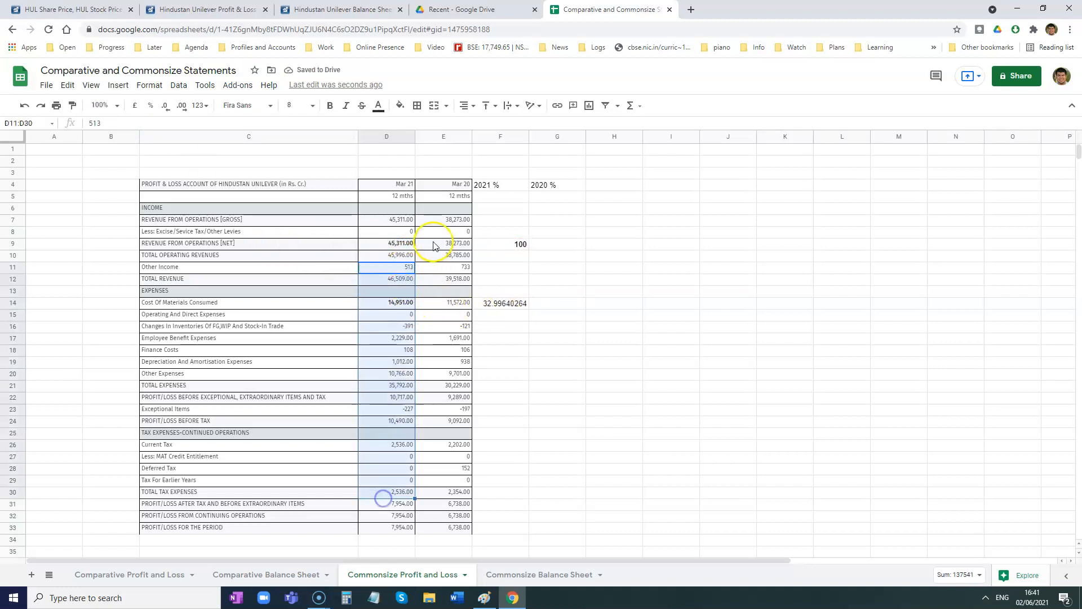
{"action": "left_click", "coordinate": [496, 243]}
{"action": "left_click", "coordinate": [505, 303]}
{"action": "left_click_drag", "start_coordinate": [529, 308], "coordinate": [519, 530]}
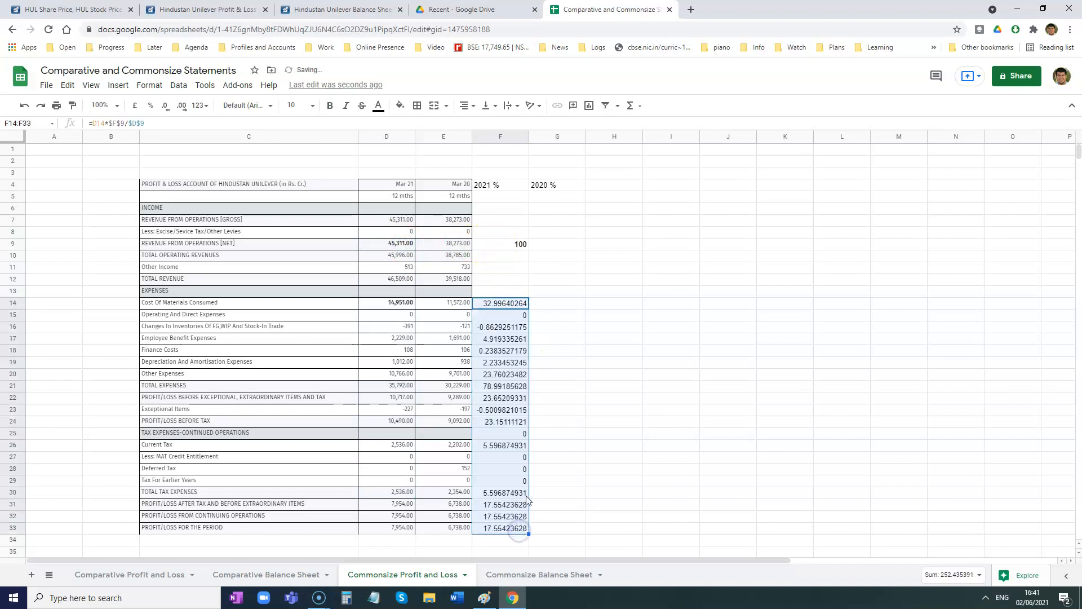
- Clear the percentage in F25 beside the tax expenses section heading
{"action": "mouse_move", "coordinate": [513, 459]}
{"action": "left_mouse_down"}
{"action": "mouse_move", "coordinate": [513, 480]}
{"action": "mouse_move", "coordinate": [519, 470]}
{"action": "left_mouse_up"}
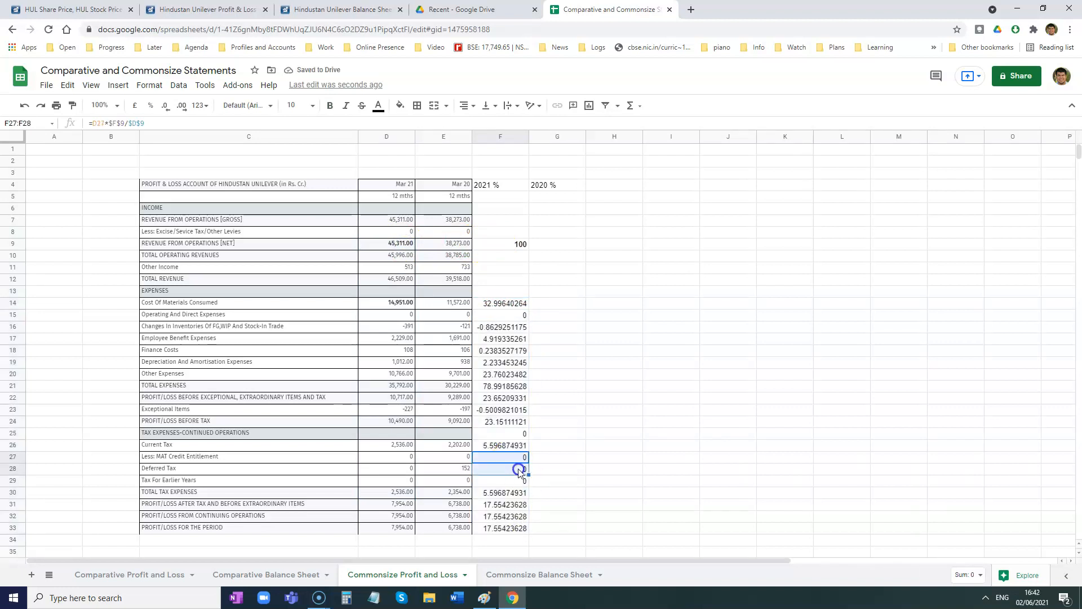
{"action": "left_click", "coordinate": [509, 435]}
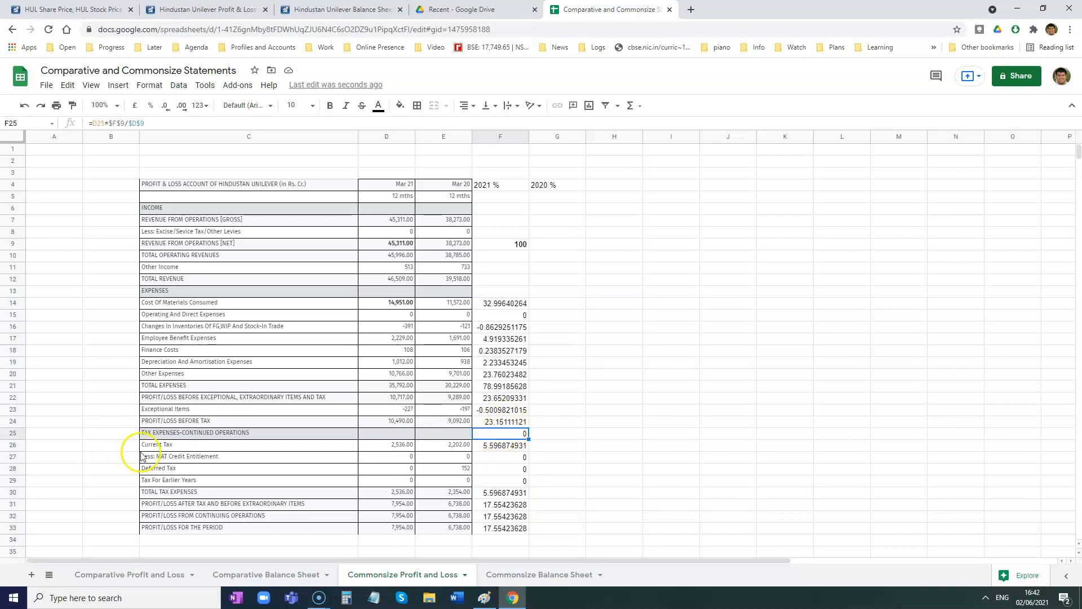
{"action": "left_click", "coordinate": [17, 435]}
{"action": "left_click", "coordinate": [510, 434]}
{"action": "key", "text": "Delete"}
- Copy the F14 percentage formula into the income rows F10:F12 and F7:F8
{"action": "left_click", "coordinate": [507, 303]}
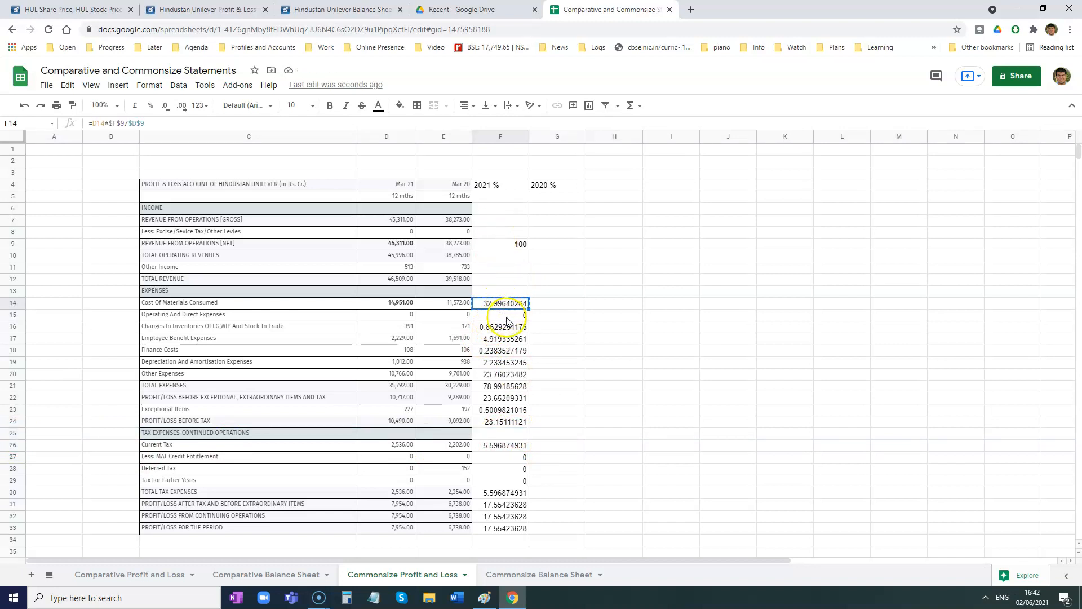
{"action": "left_click_drag", "start_coordinate": [502, 279], "coordinate": [505, 258]}
{"action": "key", "text": "ctrl+v"}
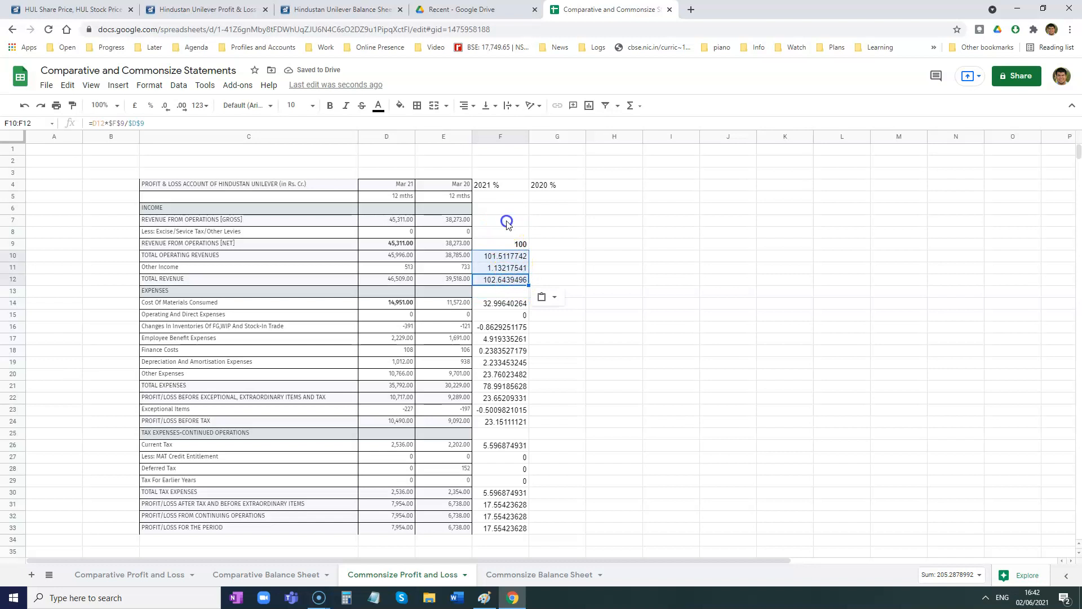
{"action": "left_click_drag", "start_coordinate": [507, 224], "coordinate": [490, 237]}
{"action": "type", "text": "100 0"}
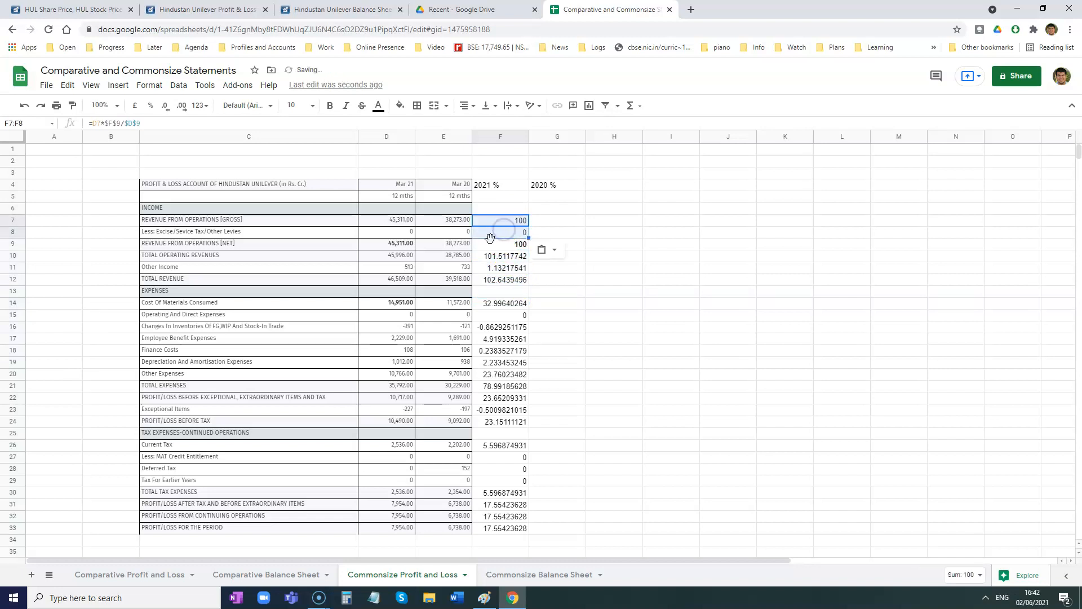
- Format the 2021 % column F to show whole numbers without decimals
{"action": "left_click", "coordinate": [491, 137]}
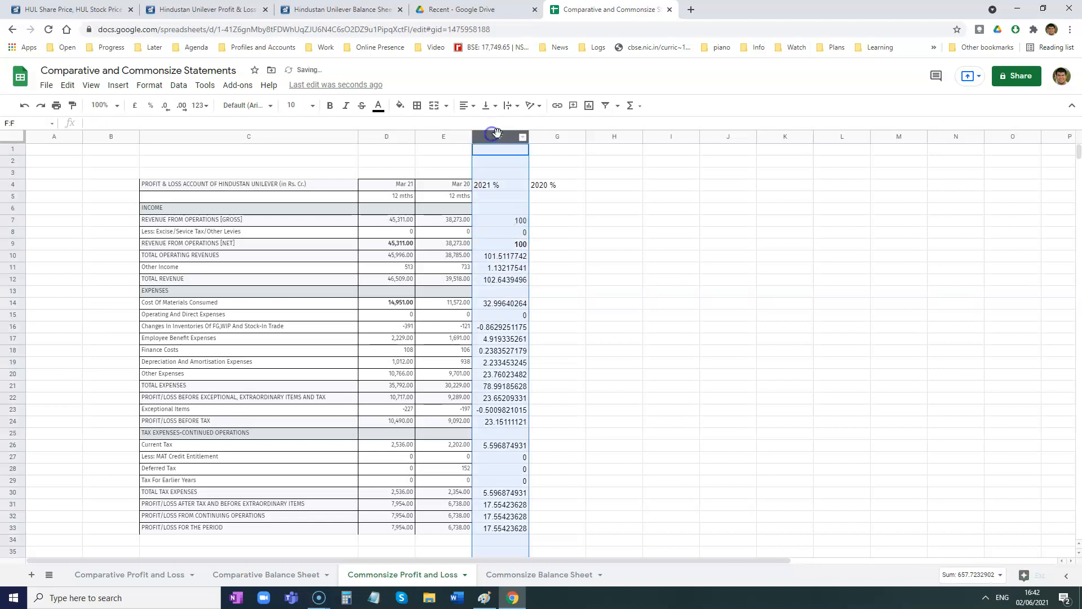
{"action": "left_click", "coordinate": [165, 106]}
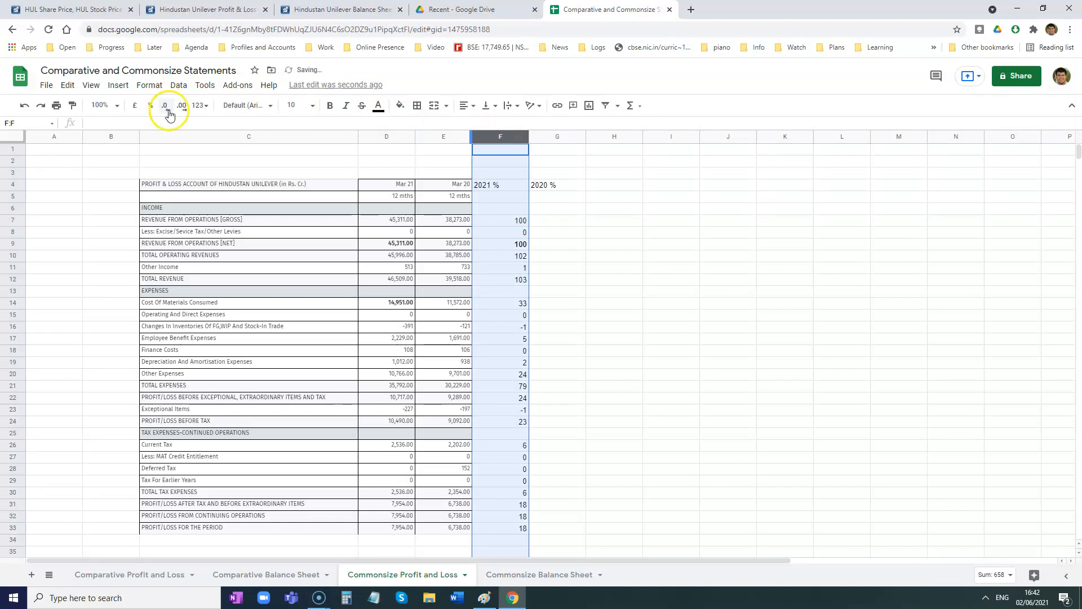
- Format the 2021 % values in column F to show two decimal places
{"action": "left_click", "coordinate": [182, 107]}
{"action": "left_click", "coordinate": [182, 107]}
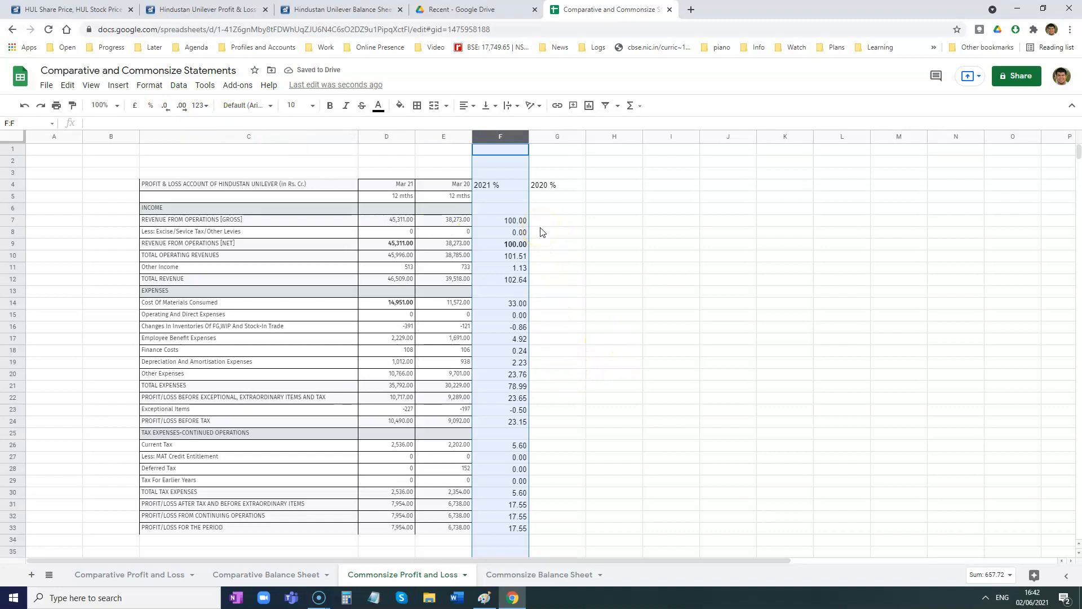
{"action": "left_click", "coordinate": [546, 225]}
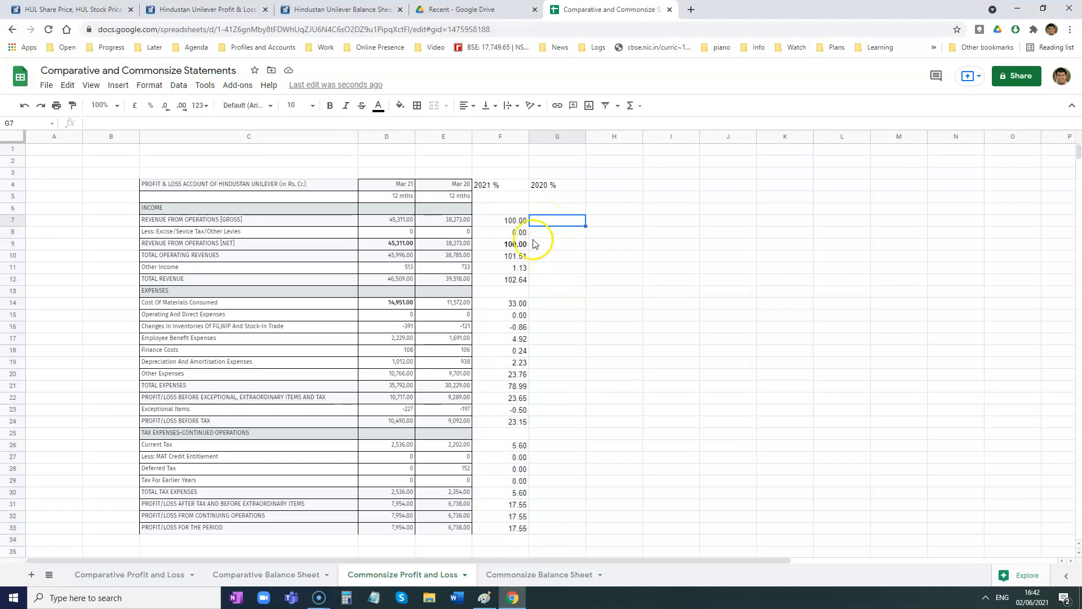
- Enter 100 as the 2020 % base in G9, and bold both G9 and the Mar 20 net revenue in E9
{"action": "double_click", "coordinate": [514, 303]}
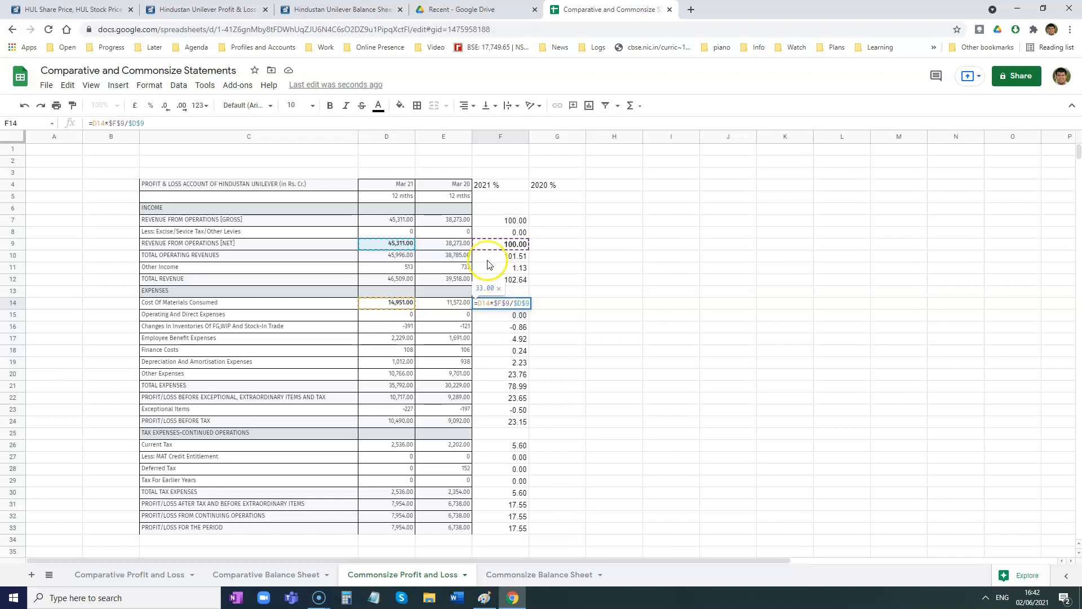
{"action": "left_click", "coordinate": [563, 251]}
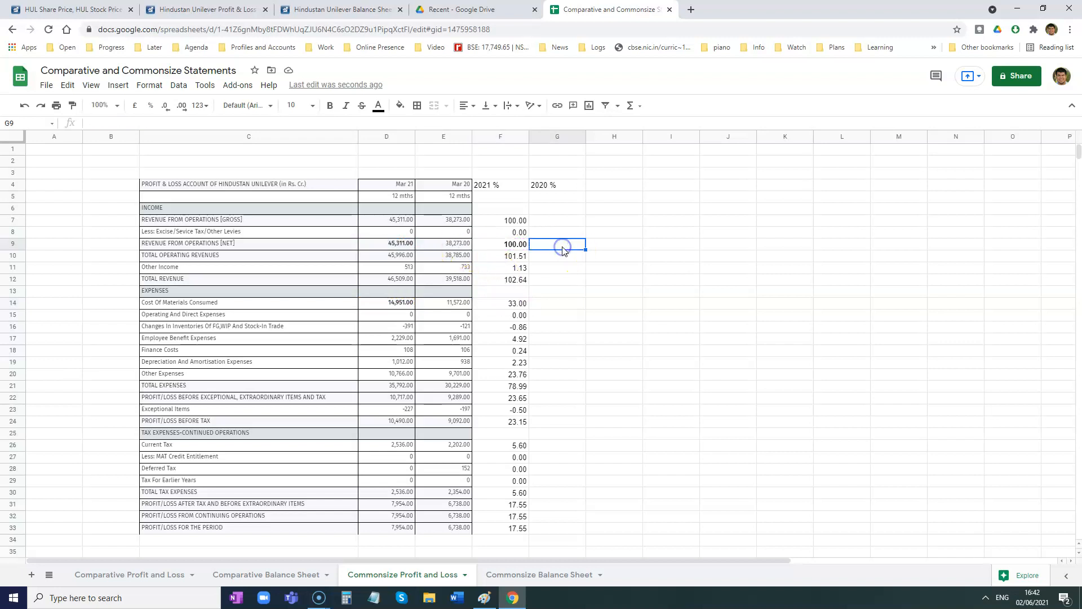
{"action": "type", "text": "100"}
{"action": "left_click", "coordinate": [561, 269]}
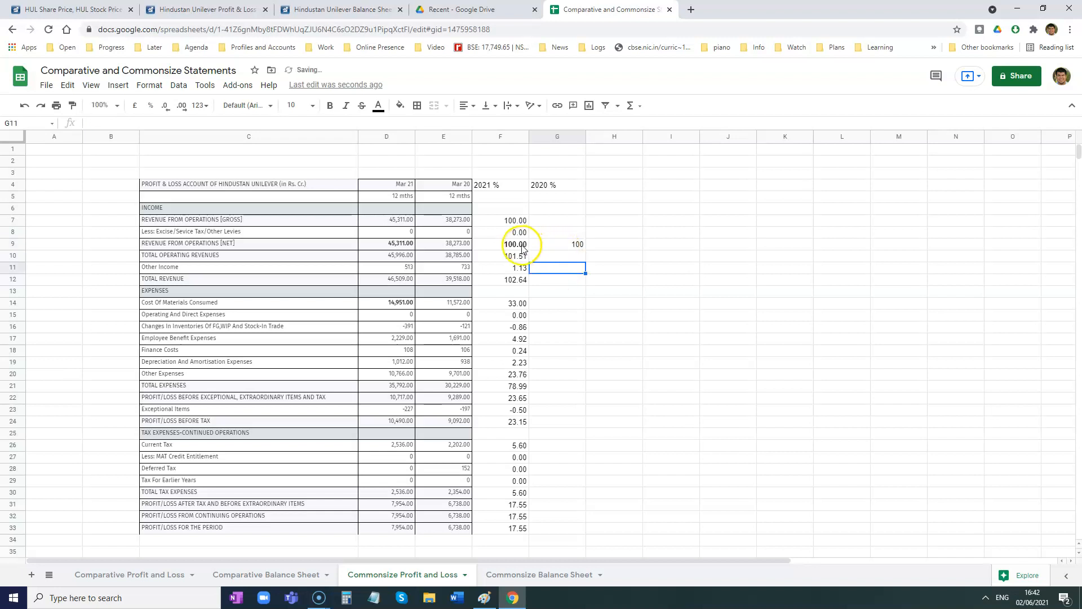
{"action": "left_click", "coordinate": [460, 247]}
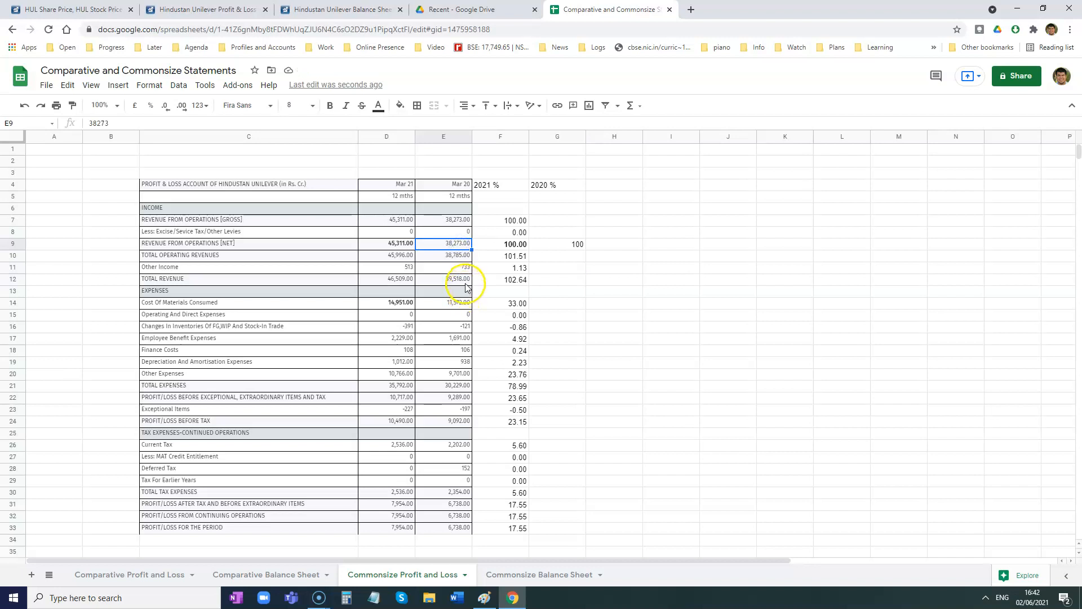
{"action": "key", "text": "ctrl+b"}
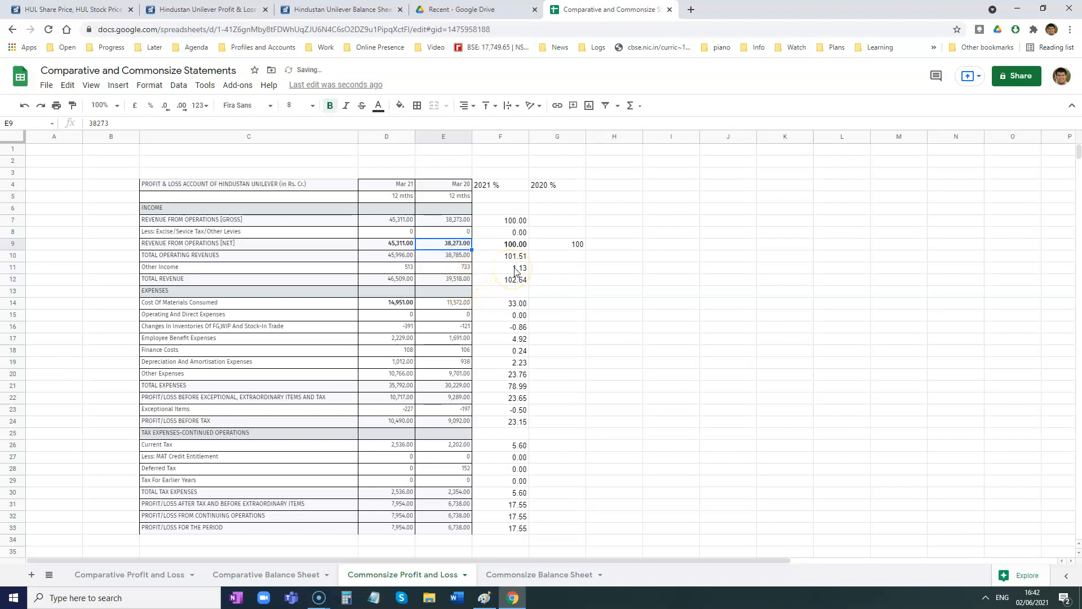
{"action": "left_click", "coordinate": [564, 244]}
{"action": "key", "text": "ctrl+b"}
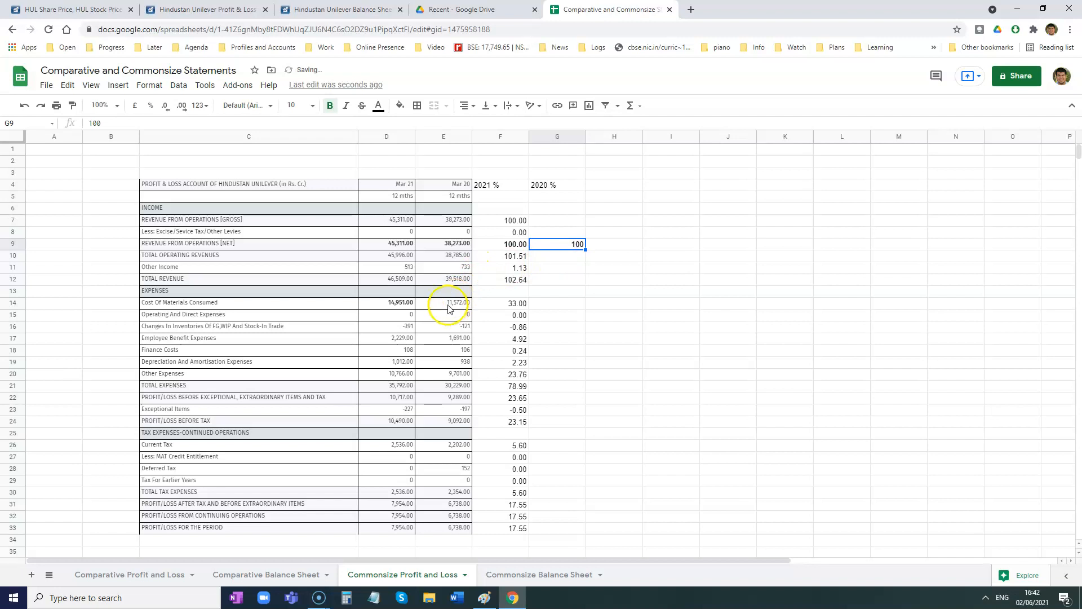
{"action": "left_click_drag", "start_coordinate": [449, 306], "coordinate": [454, 407]}
{"action": "key", "text": "ctrl+b"}
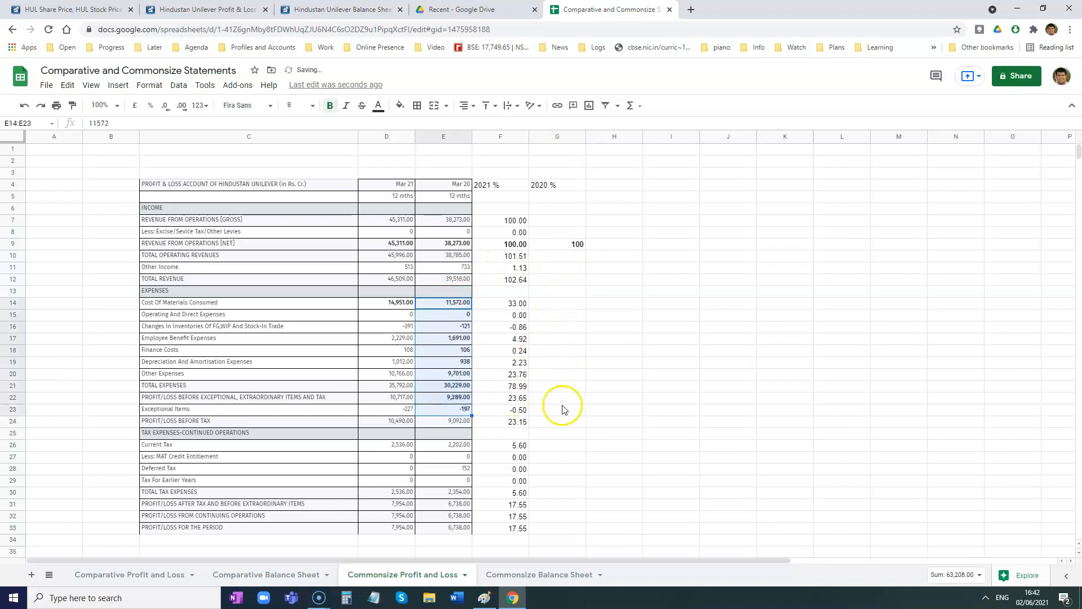
{"action": "key", "text": "ctrl+b"}
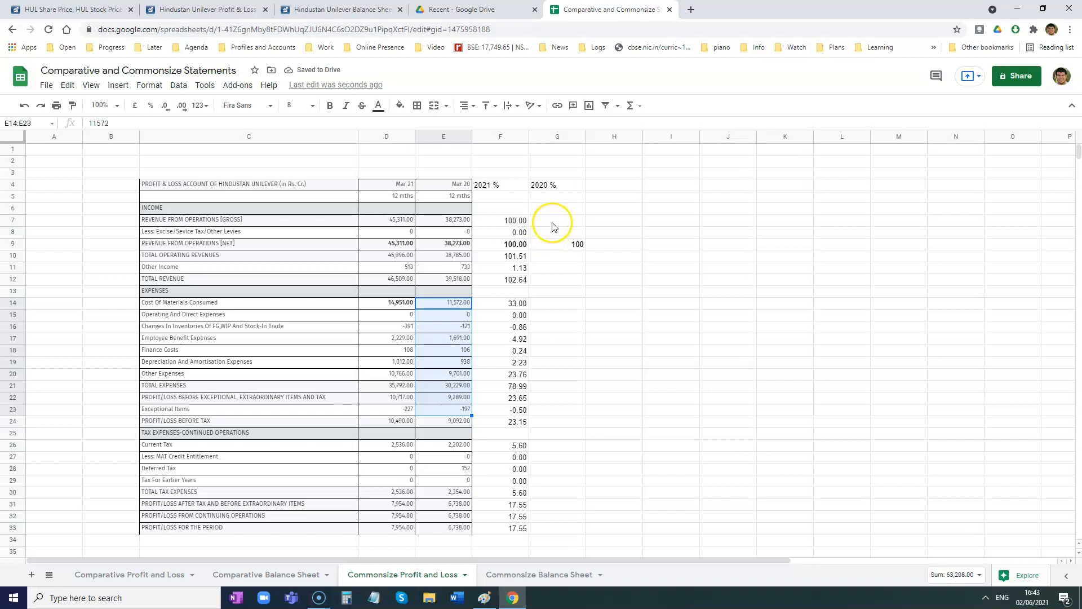
- Enter the formula =E7*$G$9/$E$9 in G7 for the 2020 gross revenue percentage
{"action": "left_click", "coordinate": [552, 226]}
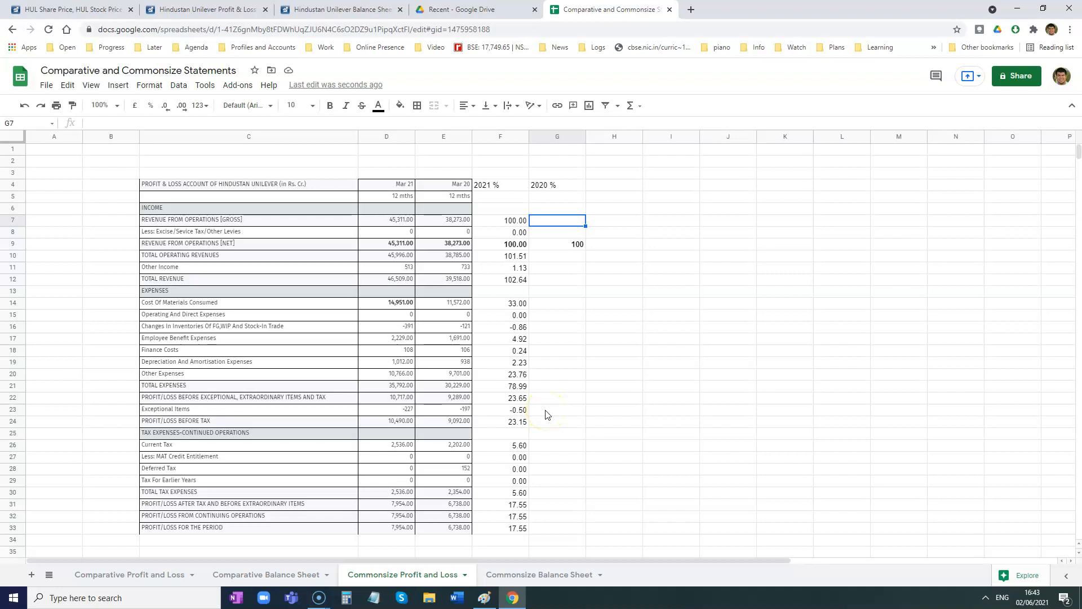
{"action": "type", "text": "="}
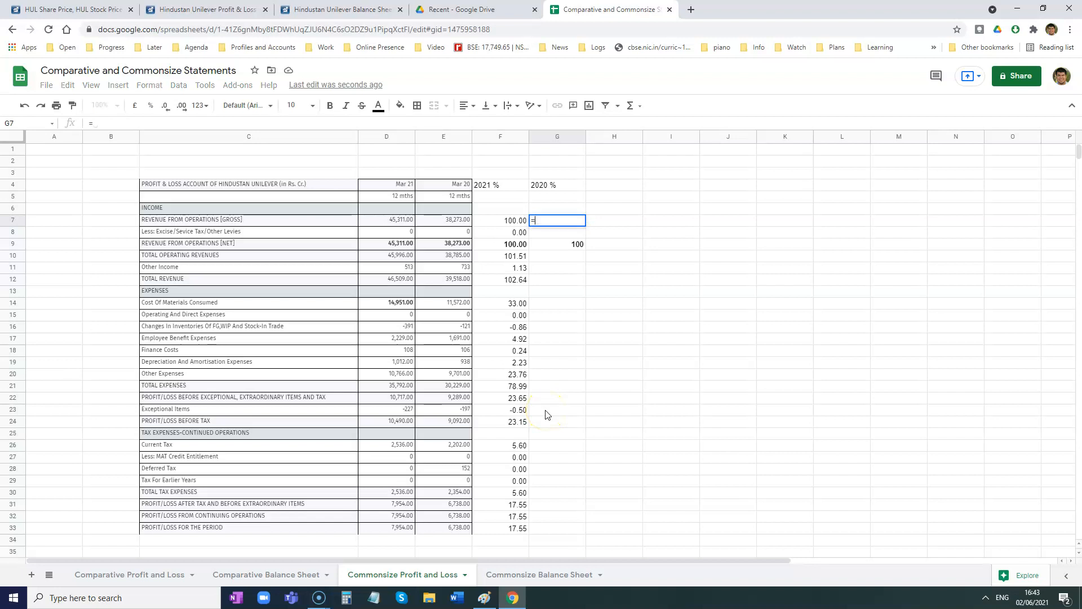
{"action": "left_click", "coordinate": [459, 224]}
{"action": "type", "text": "*"}
{"action": "left_click", "coordinate": [560, 245]}
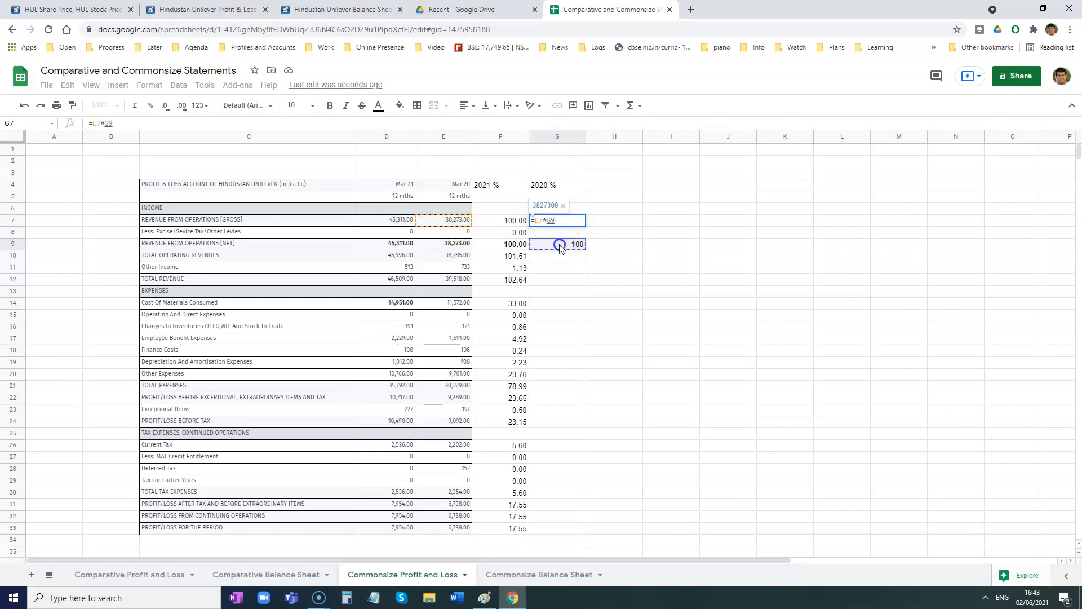
{"action": "type", "text": "/"}
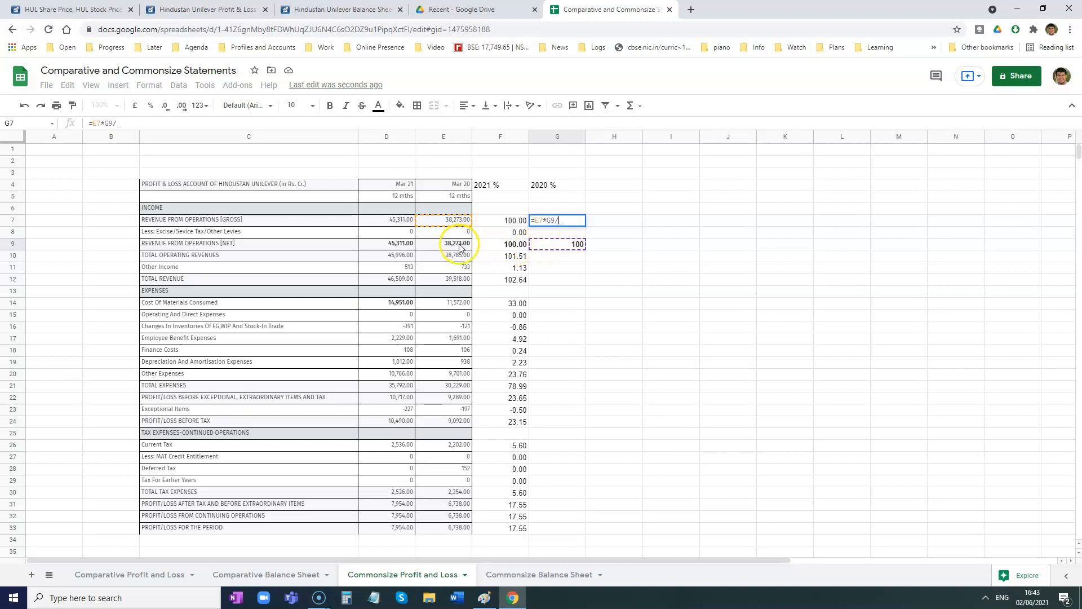
{"action": "left_click", "coordinate": [457, 246]}
{"action": "left_click", "coordinate": [547, 219]}
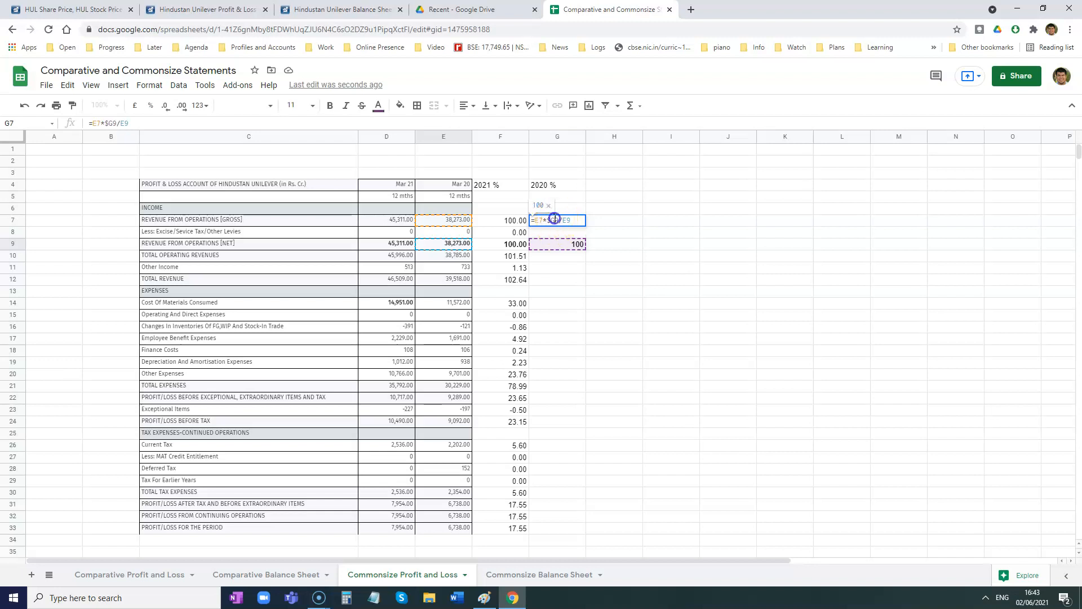
{"action": "left_click", "coordinate": [566, 219]}
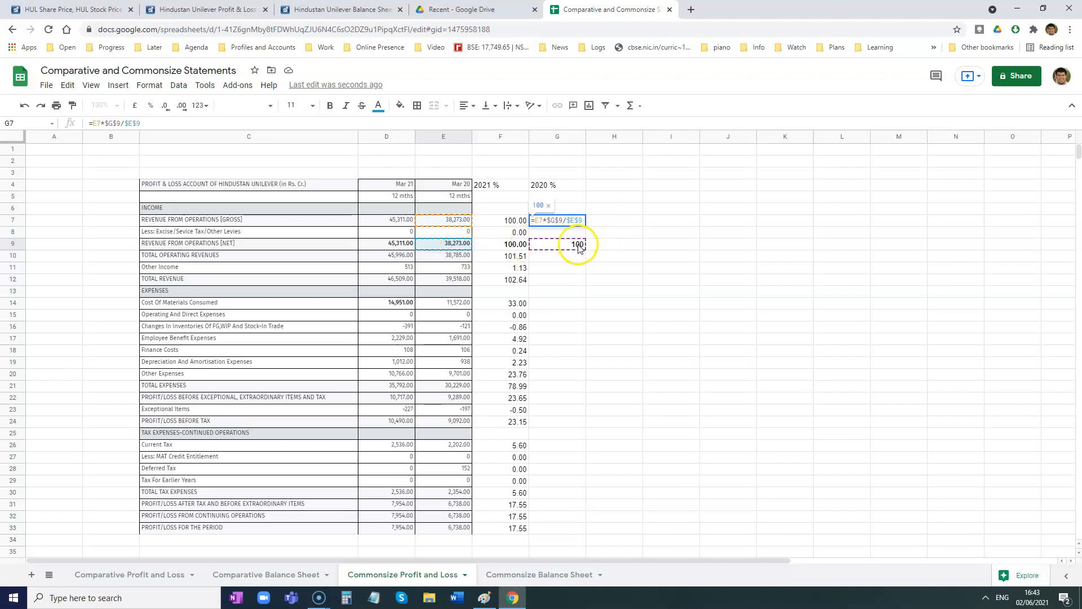
{"action": "key", "text": "Return"}
- Fill the G7 percentage formula down into G8 only, leaving the base value in G9 intact
{"action": "left_click", "coordinate": [581, 223]}
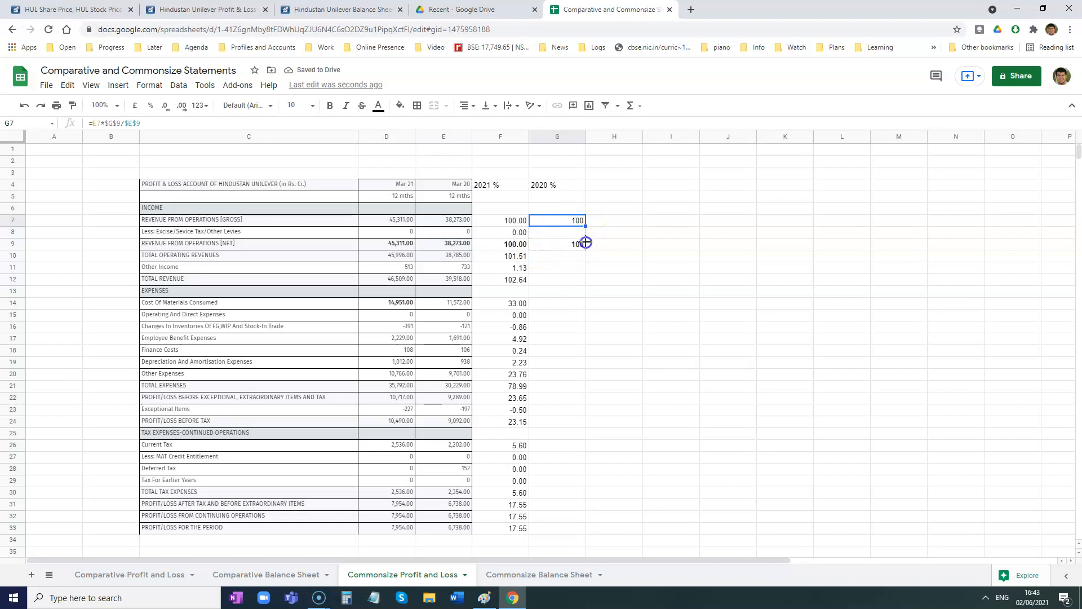
{"action": "mouse_move", "coordinate": [585, 244]}
{"action": "left_mouse_down"}
{"action": "mouse_move", "coordinate": [581, 257]}
{"action": "mouse_move", "coordinate": [581, 242]}
{"action": "left_mouse_up"}
{"action": "key", "text": "ctrl+z"}
{"action": "left_click_drag", "start_coordinate": [586, 233], "coordinate": [586, 233]}
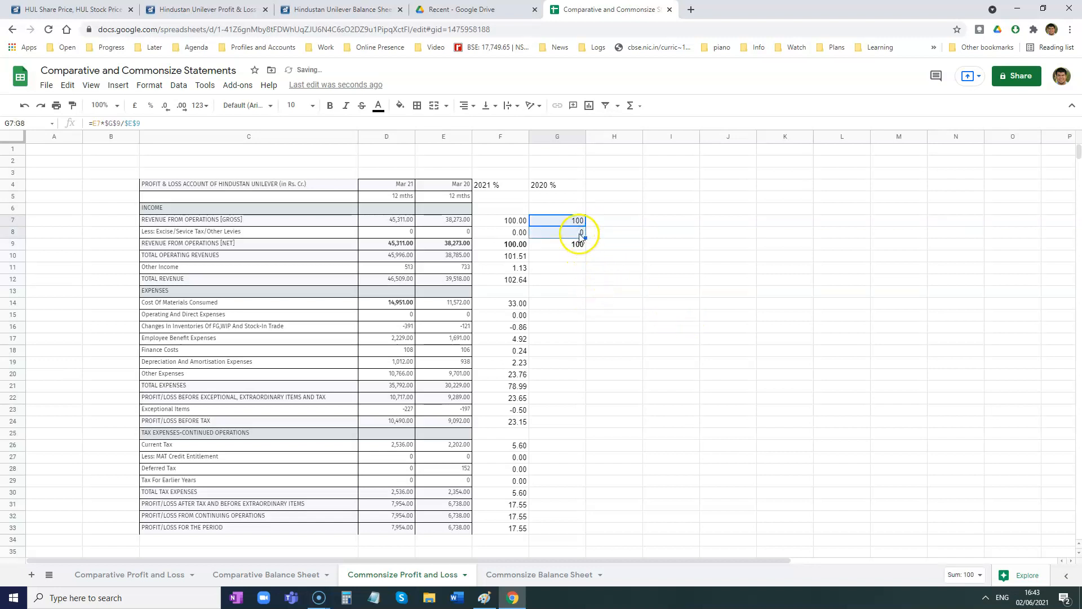
- Copy the G8 percentage formula into G10 and fill it down through G33
{"action": "left_click", "coordinate": [575, 233]}
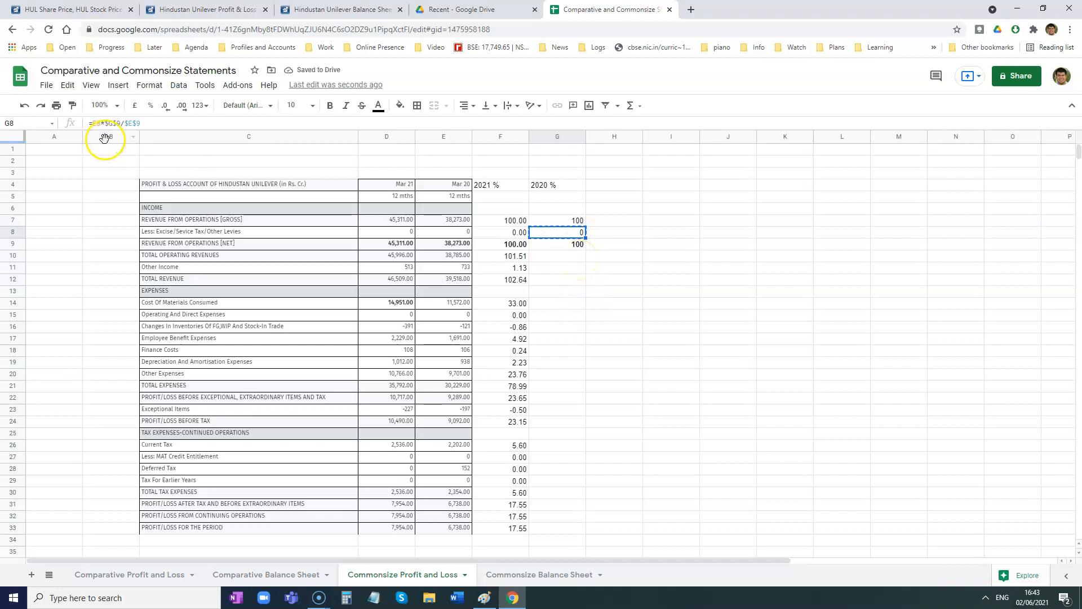
{"action": "left_click", "coordinate": [555, 257]}
{"action": "type", "text": "101.3377577"}
{"action": "left_click_drag", "start_coordinate": [586, 261], "coordinate": [574, 527]}
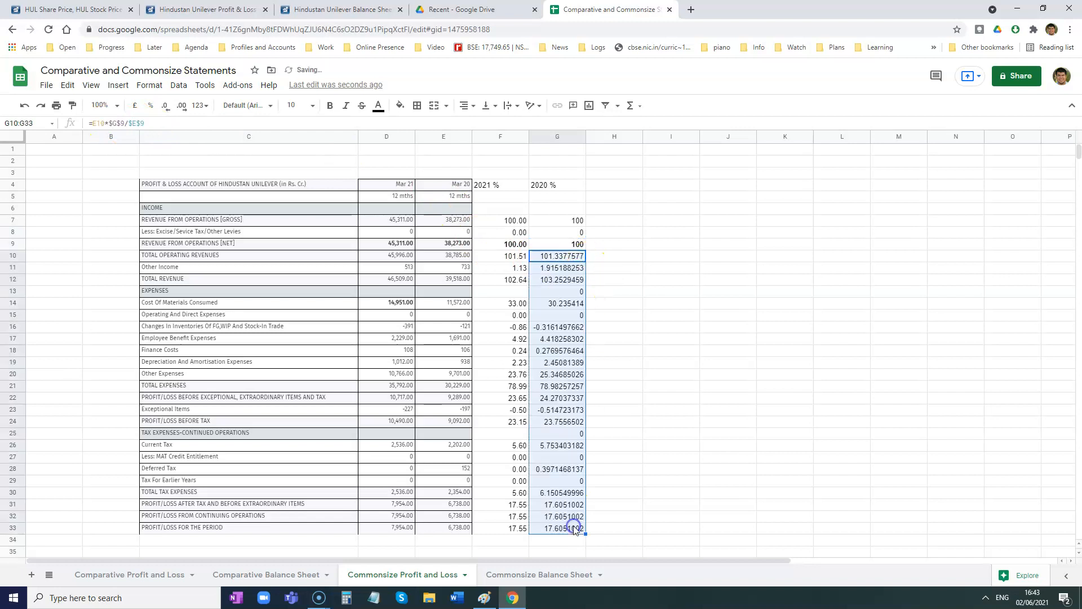
- Clear the 2020 percentages in G13 and G25 beside the expenses and tax expenses section headings
{"action": "left_click", "coordinate": [572, 292]}
{"action": "left_click", "coordinate": [574, 315]}
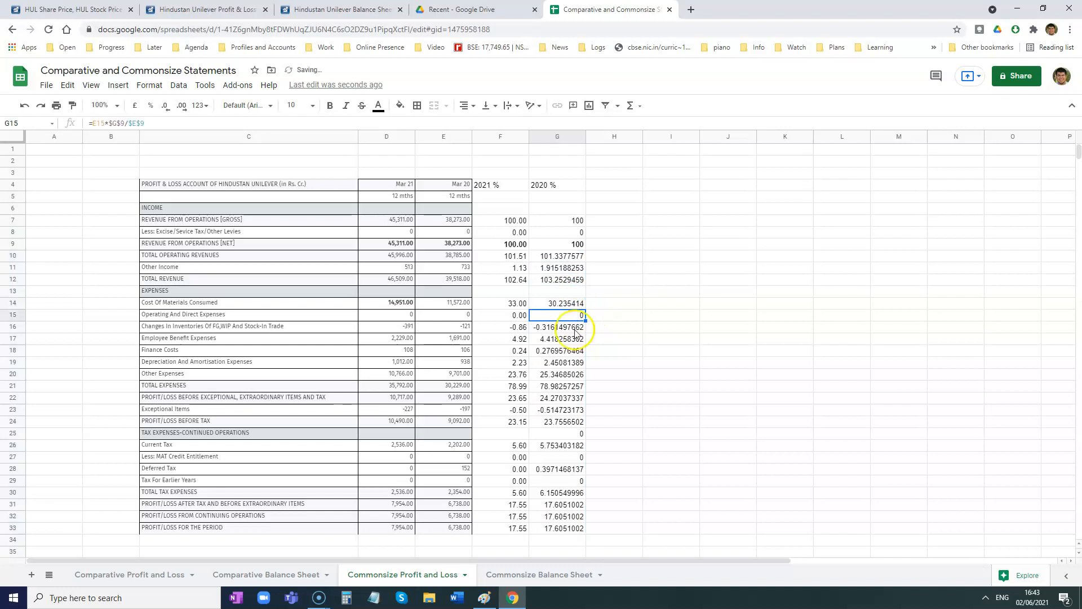
{"action": "left_click", "coordinate": [568, 435]}
{"action": "key", "text": "Delete"}
- Format the 2020 % values in column G to show two decimal places
{"action": "left_click", "coordinate": [545, 136]}
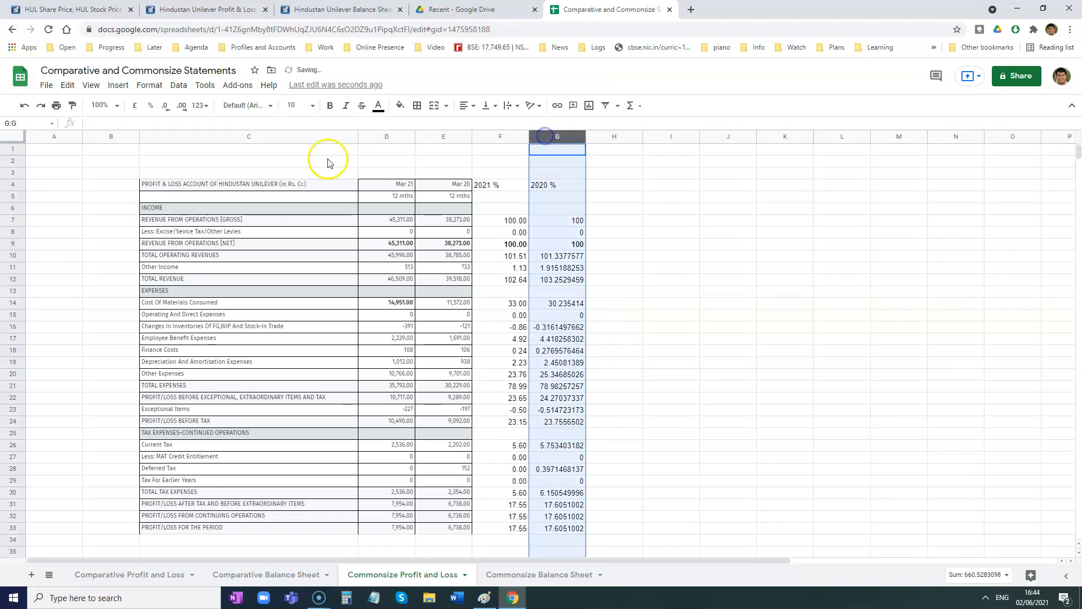
{"action": "left_click", "coordinate": [166, 106]}
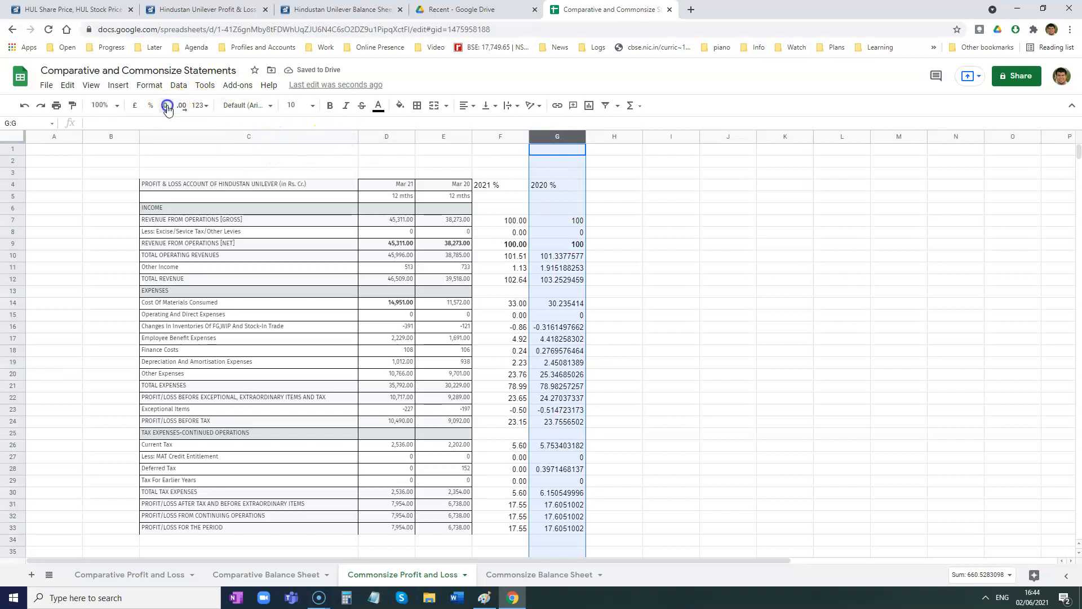
{"action": "left_click", "coordinate": [182, 107]}
{"action": "left_click", "coordinate": [181, 106]}
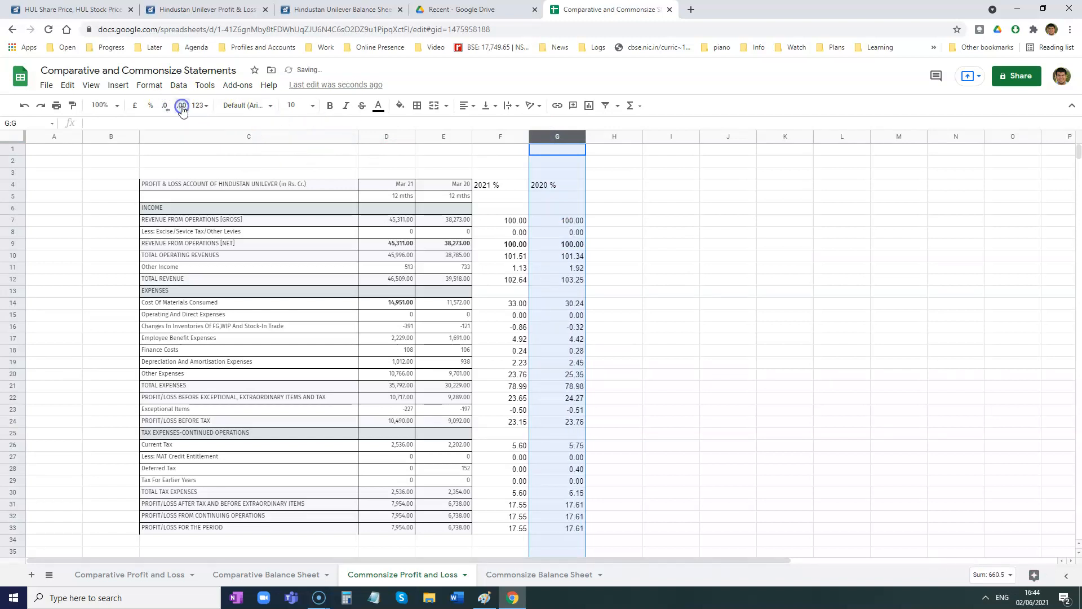
{"action": "left_click", "coordinate": [603, 510]}
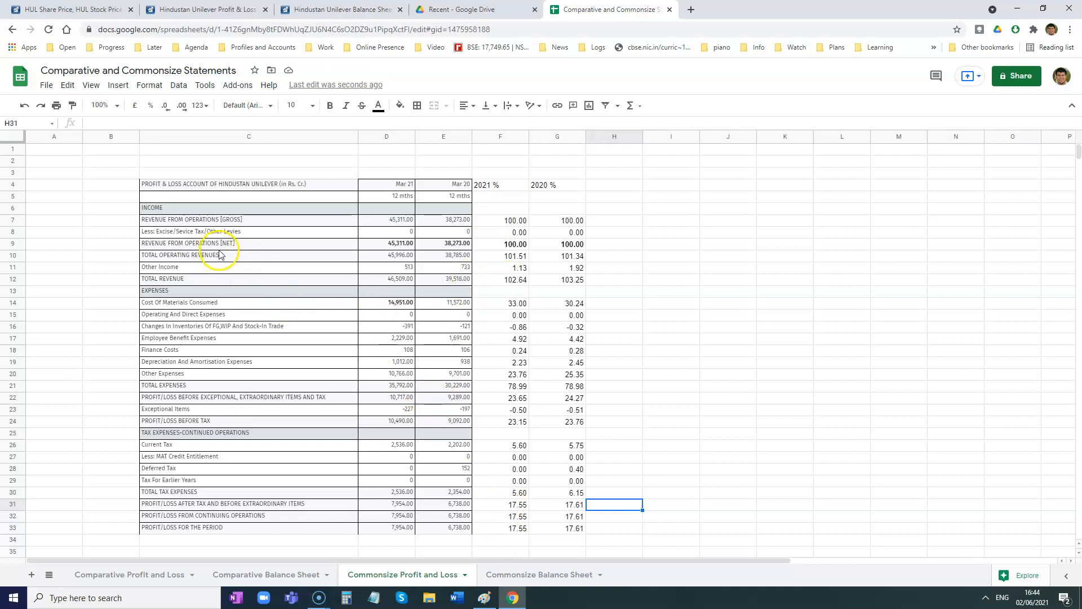
- Highlight the REVENUE FROM OPERATIONS [NET] label in C9 with a yellow fill
{"action": "left_click_drag", "start_coordinate": [228, 248], "coordinate": [309, 248]}
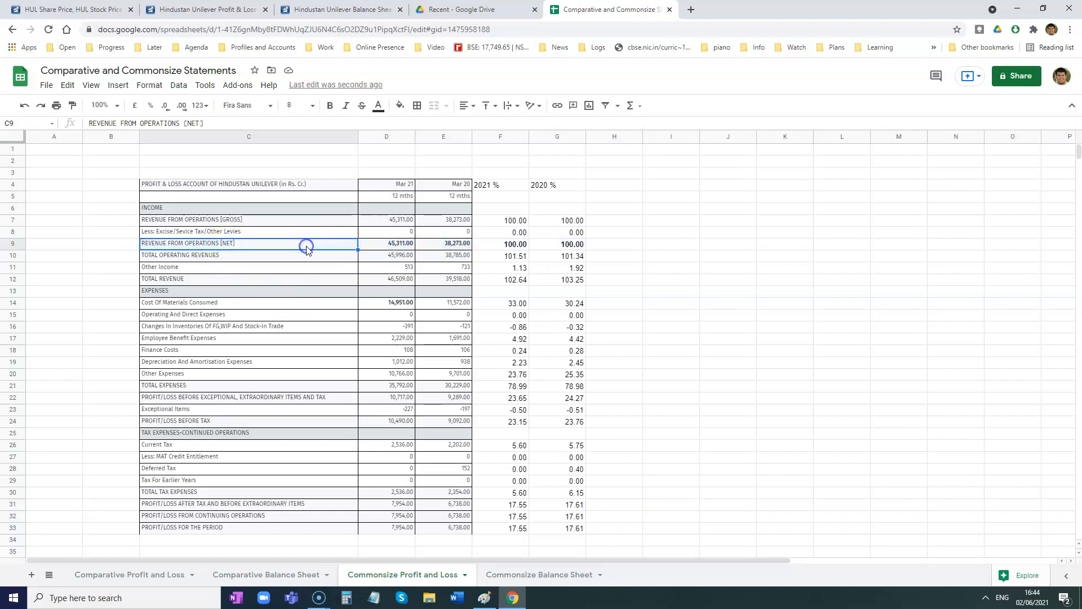
{"action": "left_click", "coordinate": [400, 105]}
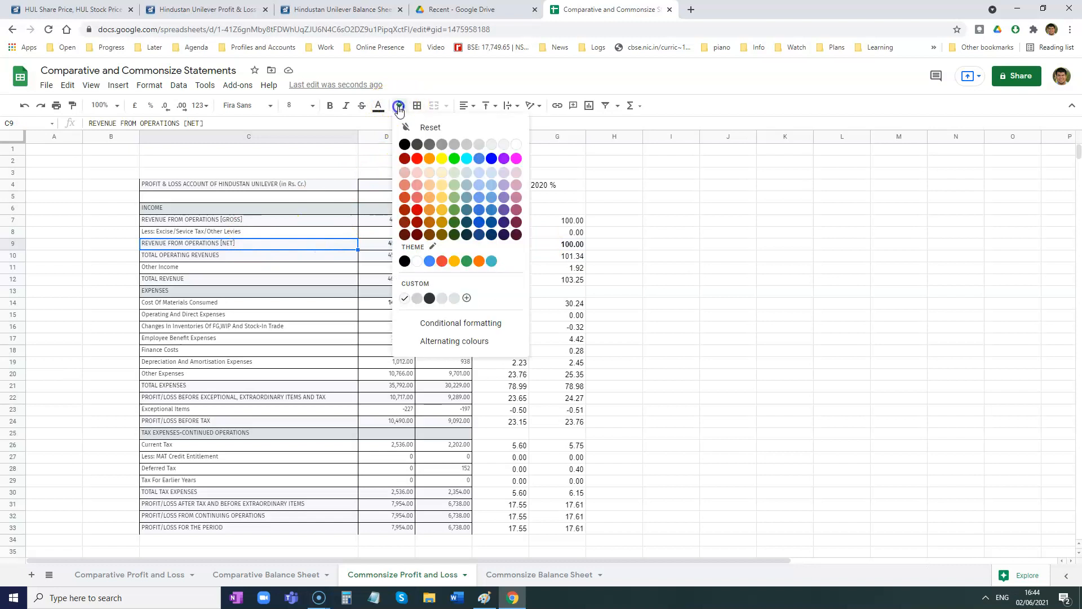
{"action": "left_click", "coordinate": [442, 158]}
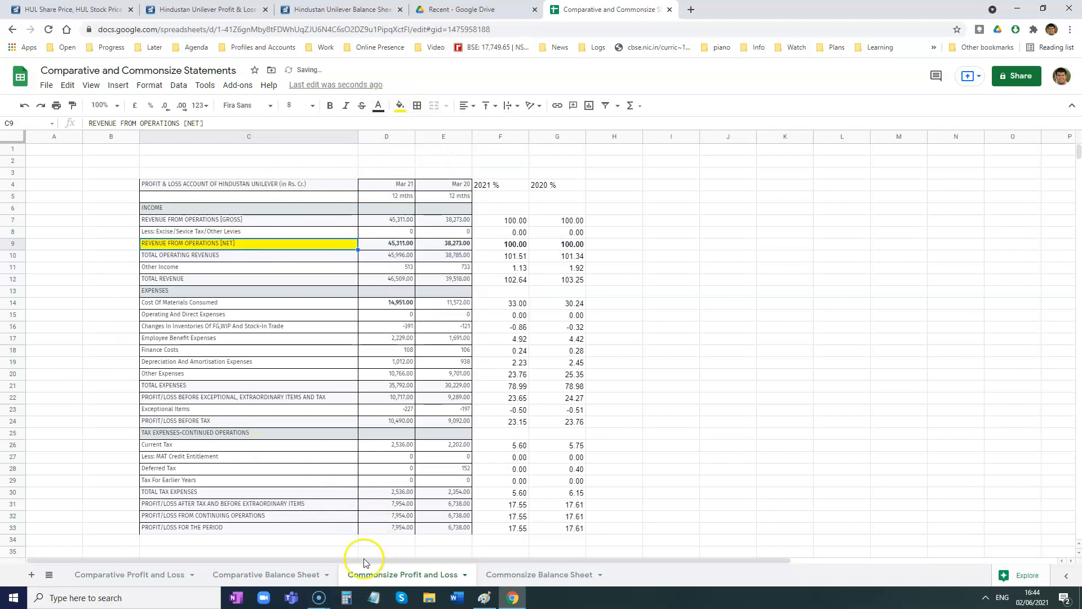
- Go to the Commonsize Balance Sheet sheet and widen column C so the full item names fit
{"action": "left_click", "coordinate": [519, 576]}
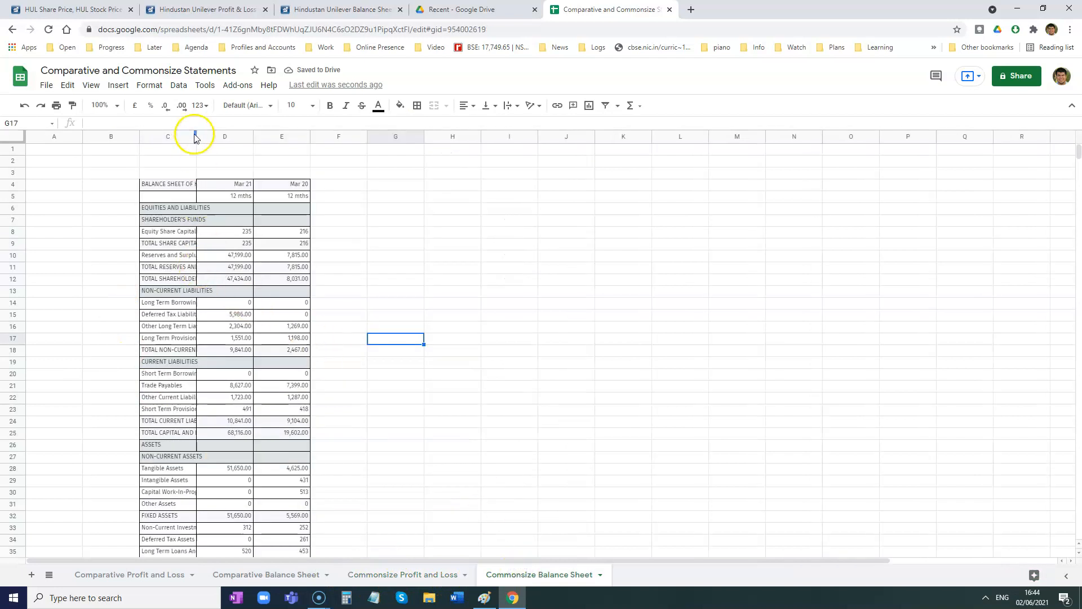
{"action": "left_click_drag", "start_coordinate": [196, 137], "coordinate": [382, 141]}
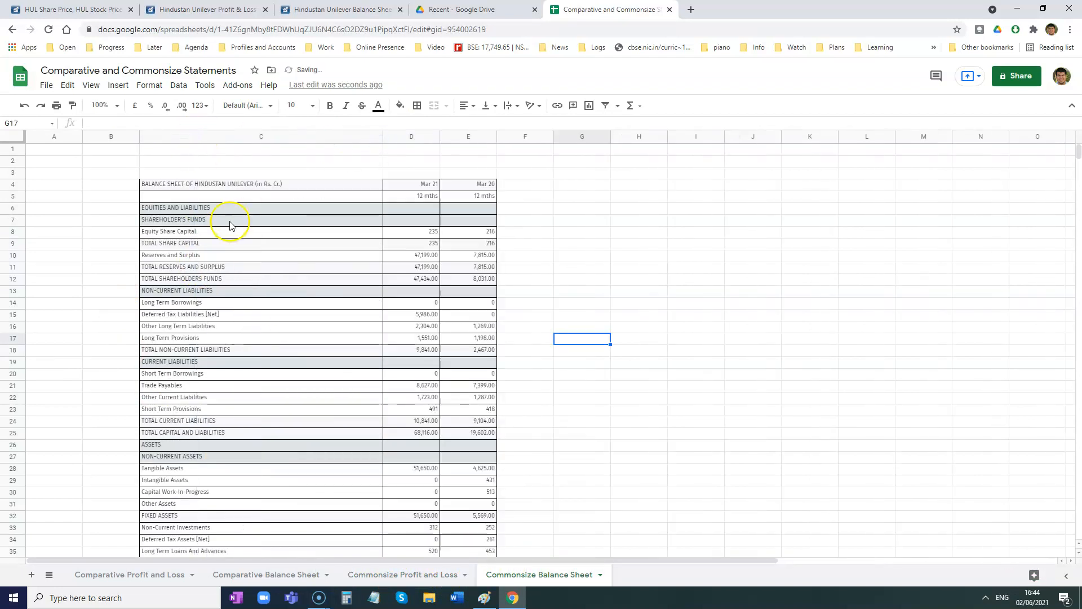
- Enter 100 in F25 and G25 as the base percentages for TOTAL CAPITAL AND LIABILITIES
{"action": "scroll", "coordinate": [213, 313], "scroll_direction": "down", "scroll_amount": 6}
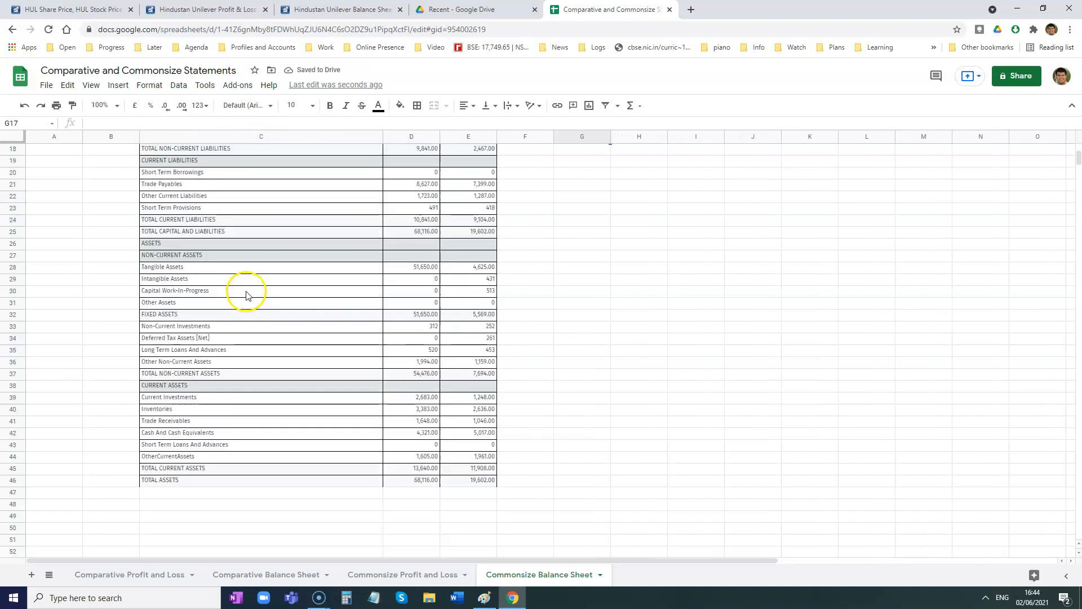
{"action": "left_click_drag", "start_coordinate": [169, 483], "coordinate": [341, 476]}
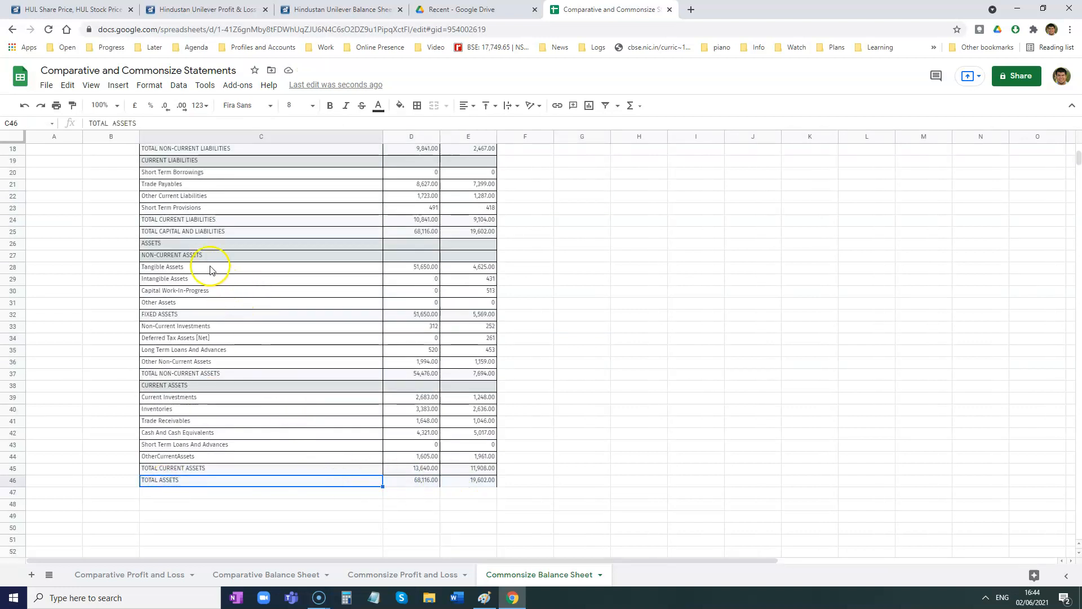
{"action": "scroll", "coordinate": [201, 257], "scroll_direction": "up", "scroll_amount": 1}
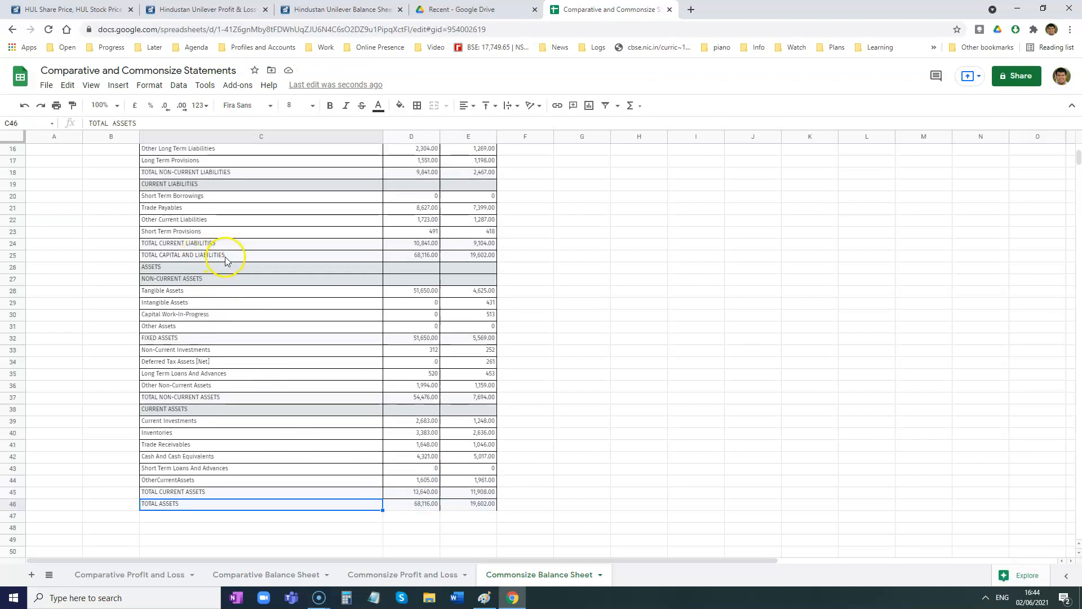
{"action": "left_click", "coordinate": [225, 259], "text": "ctrl"}
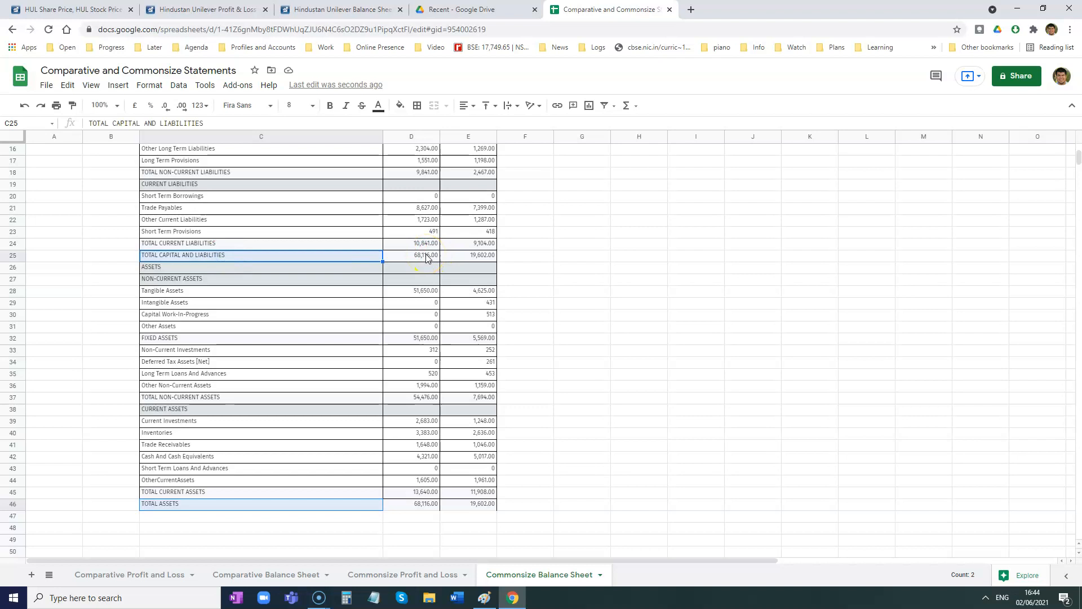
{"action": "scroll", "coordinate": [425, 257], "scroll_direction": "up", "scroll_amount": 4}
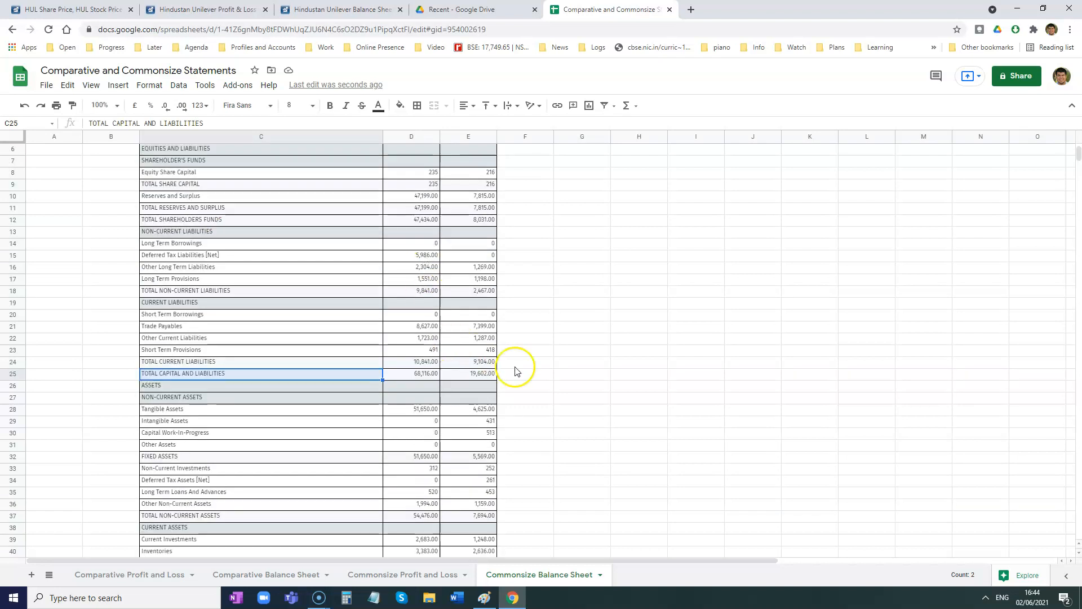
{"action": "scroll", "coordinate": [505, 364], "scroll_direction": "down", "scroll_amount": 3}
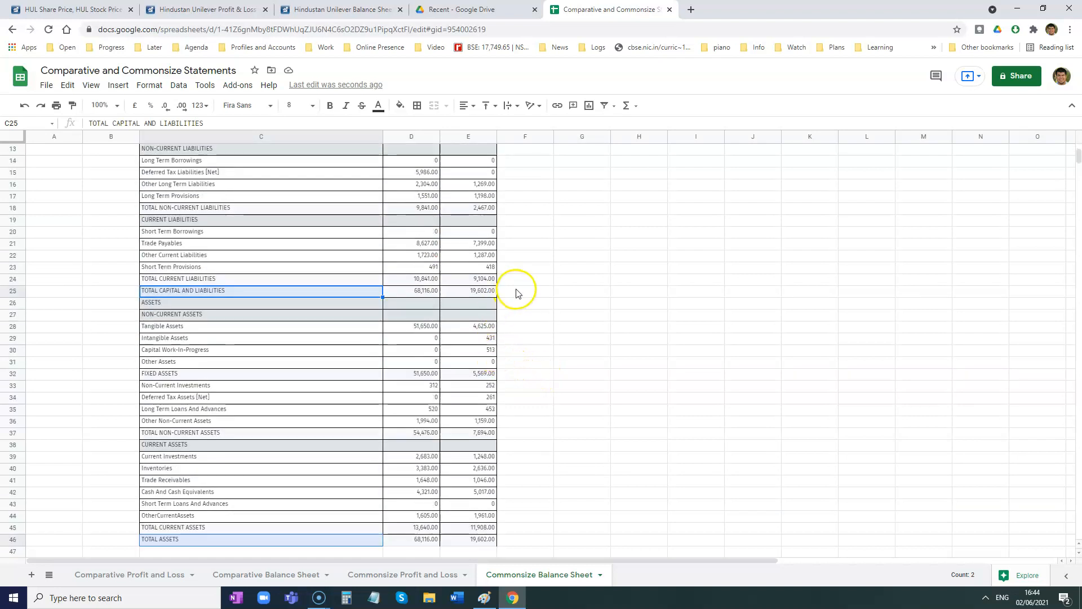
{"action": "left_click", "coordinate": [517, 291]}
{"action": "type", "text": "100"}
{"action": "key", "text": "Tab"}
{"action": "type", "text": "100"}
{"action": "key", "text": "Return"}
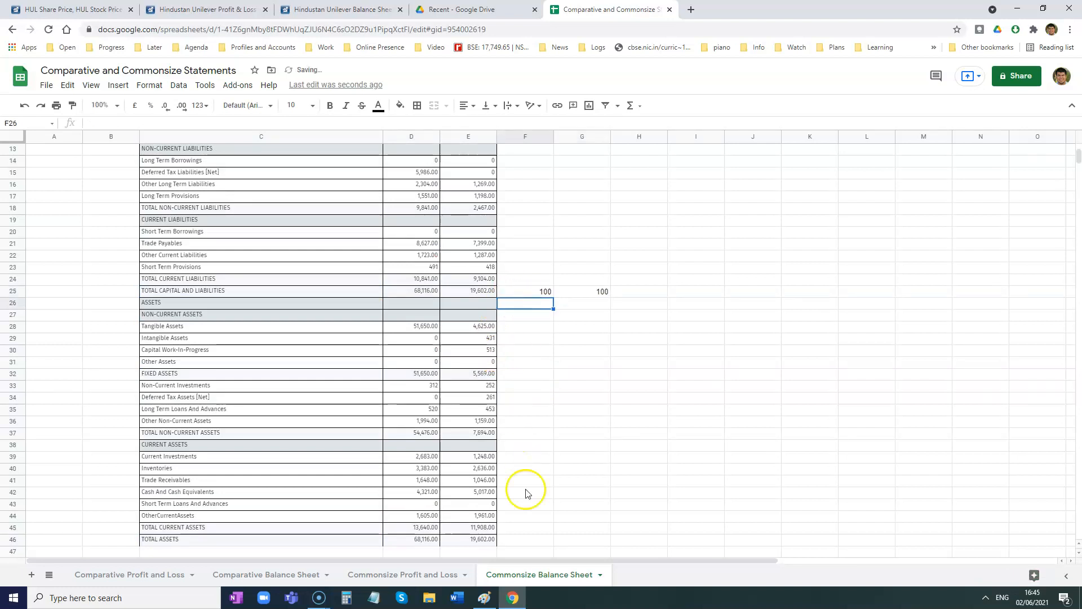
- Enter 100 in F46 and G46 as the base percentages for TOTAL ASSETS
{"action": "left_click", "coordinate": [509, 540]}
{"action": "type", "text": "100"}
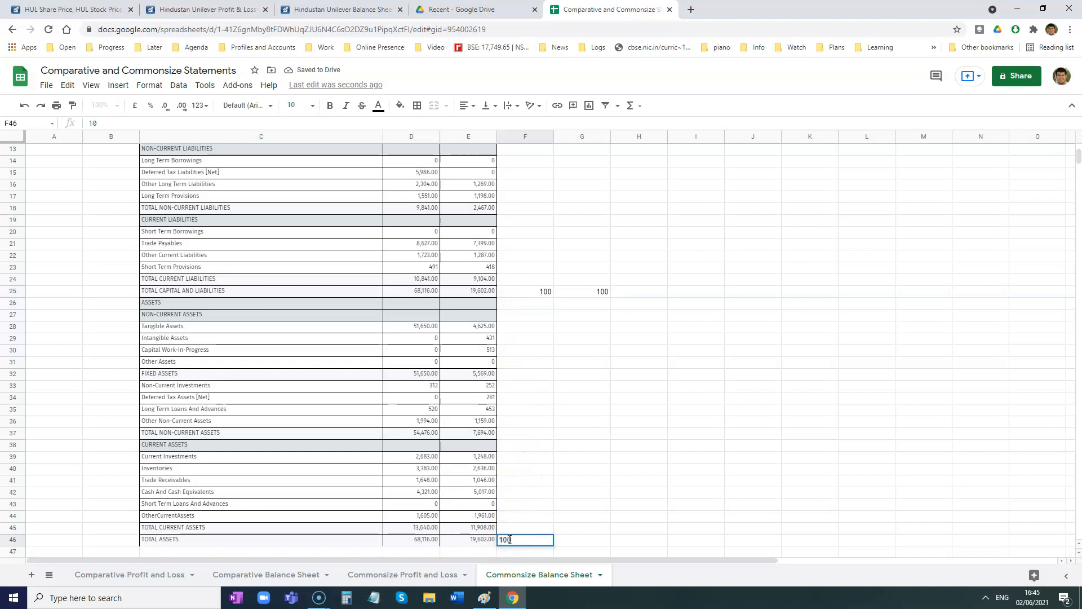
{"action": "key", "text": "Tab"}
{"action": "key", "text": "Return"}
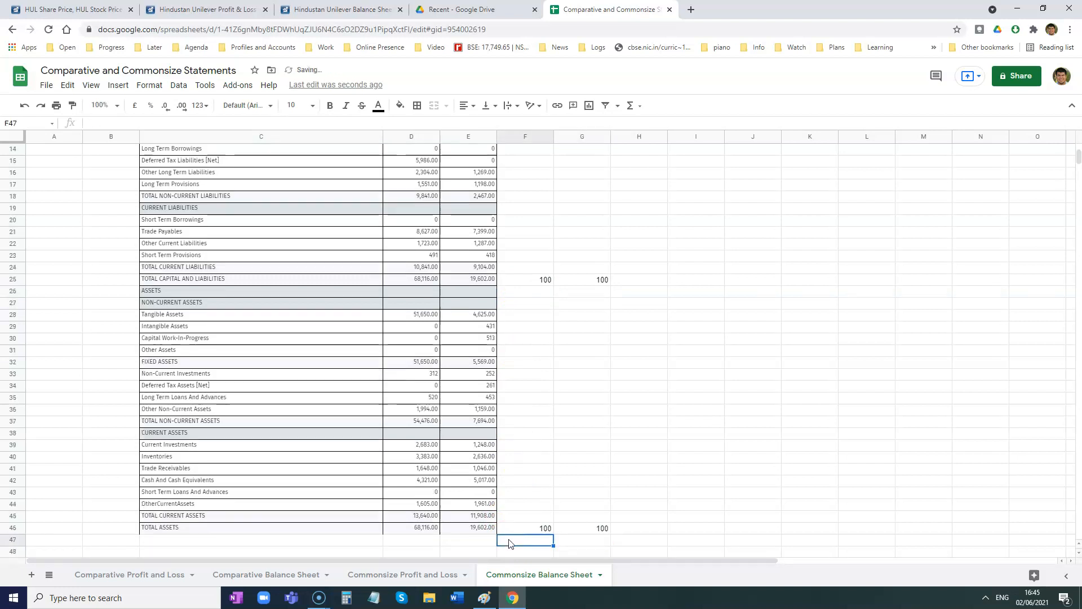
- Delete row 5 containing the "12 mths" labels
{"action": "scroll", "coordinate": [496, 410], "scroll_direction": "up", "scroll_amount": 4}
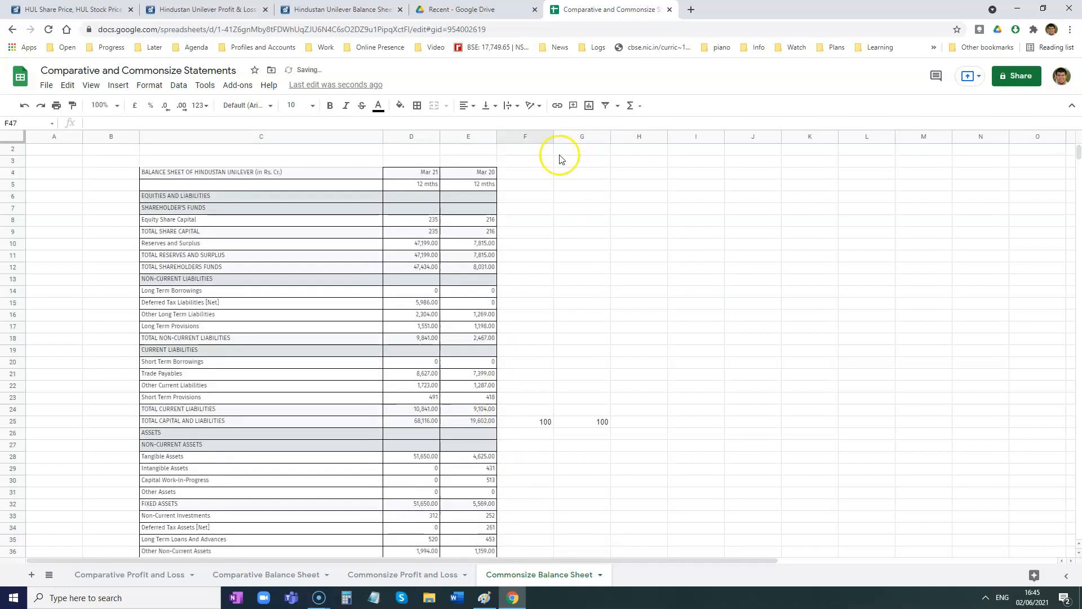
{"action": "left_click", "coordinate": [16, 184]}
{"action": "right_click", "coordinate": [16, 184]}
{"action": "left_click", "coordinate": [51, 314]}
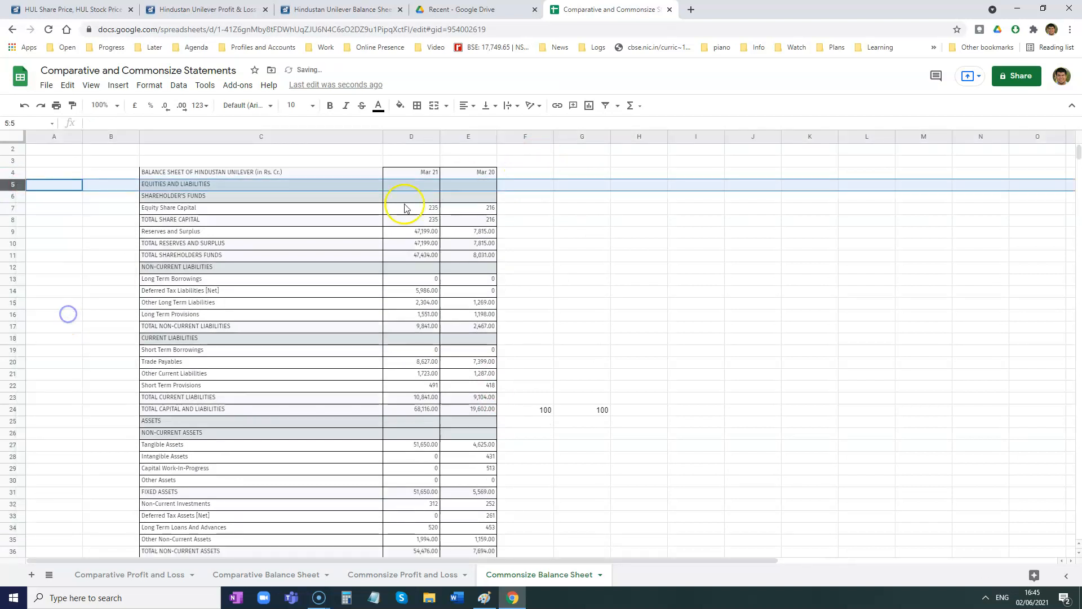
- Add the column headings "2021 %" in F4 and "2020 %" in G4
{"action": "left_click", "coordinate": [511, 174]}
{"action": "type", "text": "2021"}
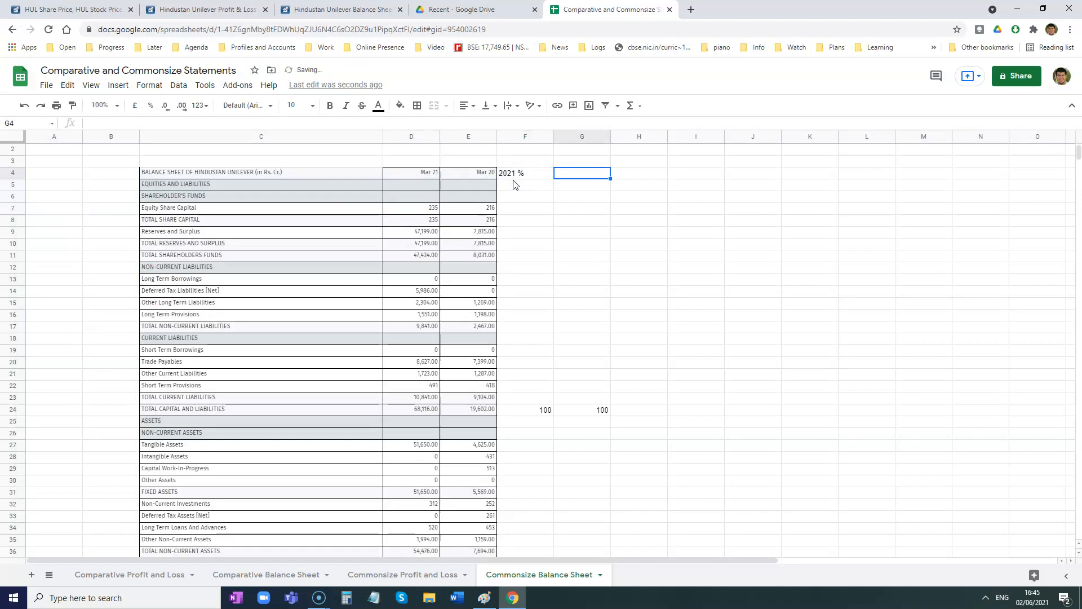
{"action": "left_click", "coordinate": [513, 184]}
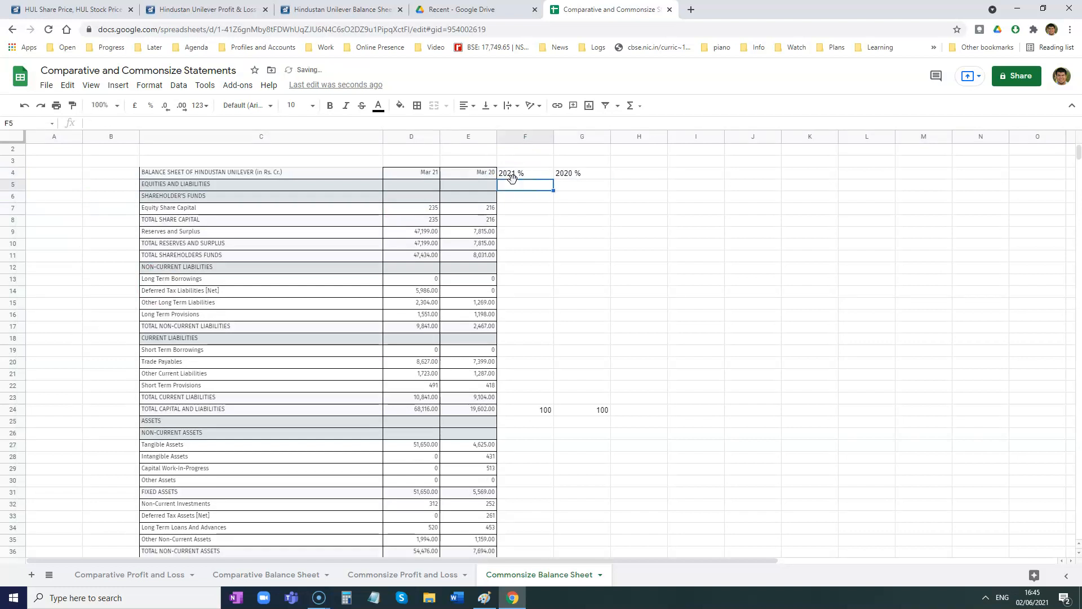
- Calculate the 2021 percentage for Equity Share Capital in F7 with the formula =D7*F24/D24
{"action": "left_click", "coordinate": [521, 212]}
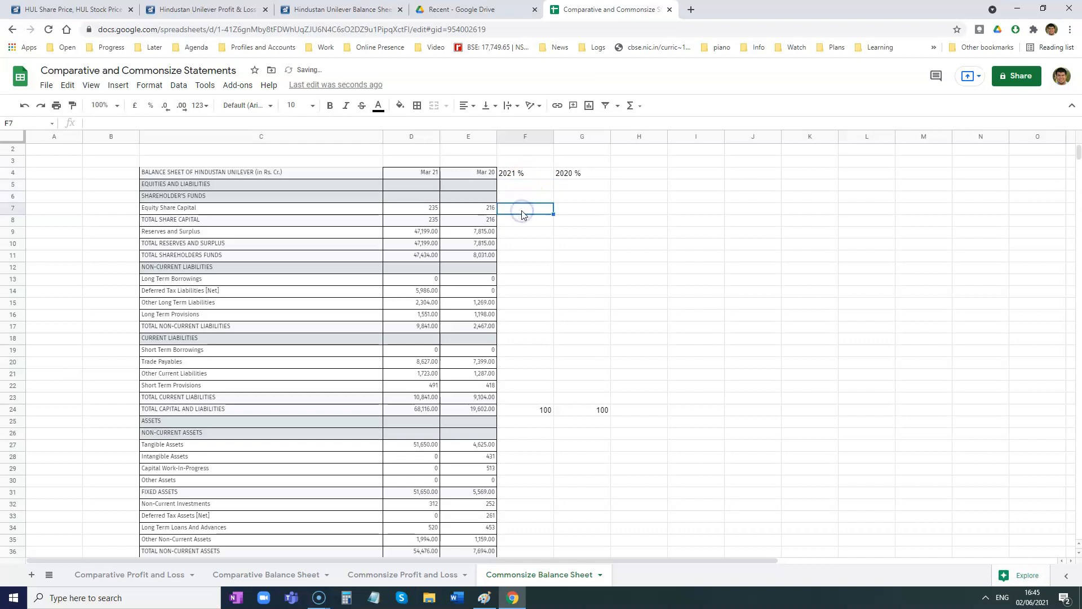
{"action": "type", "text": "="}
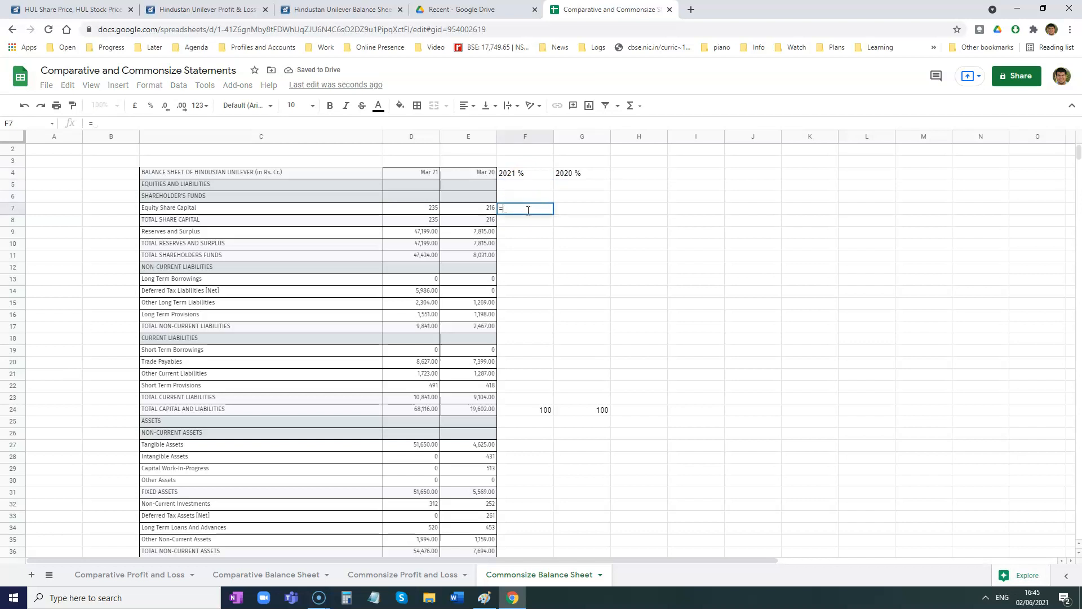
{"action": "left_click", "coordinate": [434, 210]}
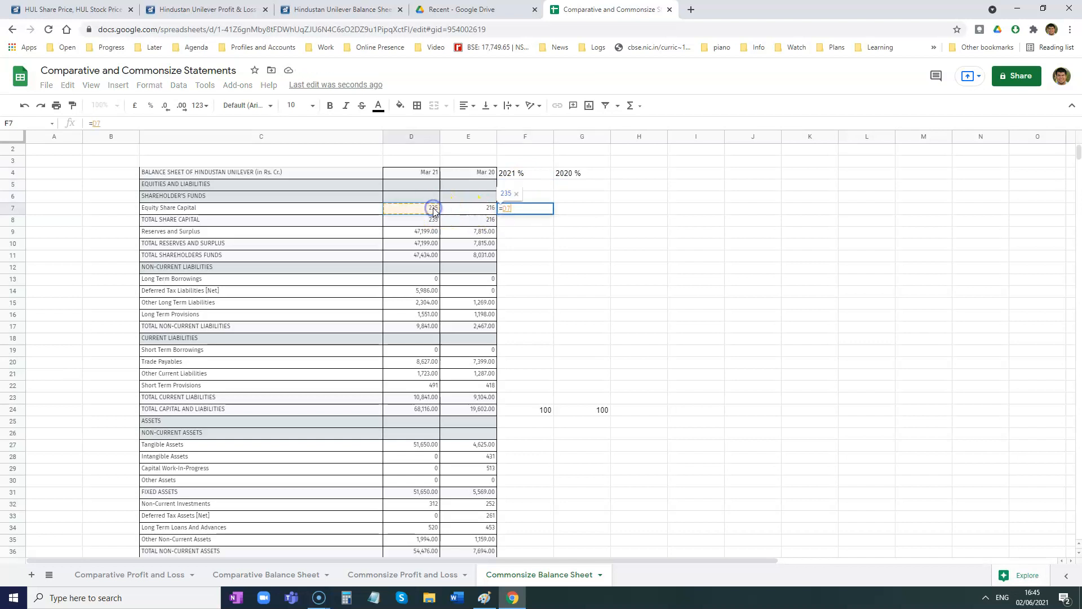
{"action": "type", "text": "*"}
{"action": "left_click", "coordinate": [513, 411]}
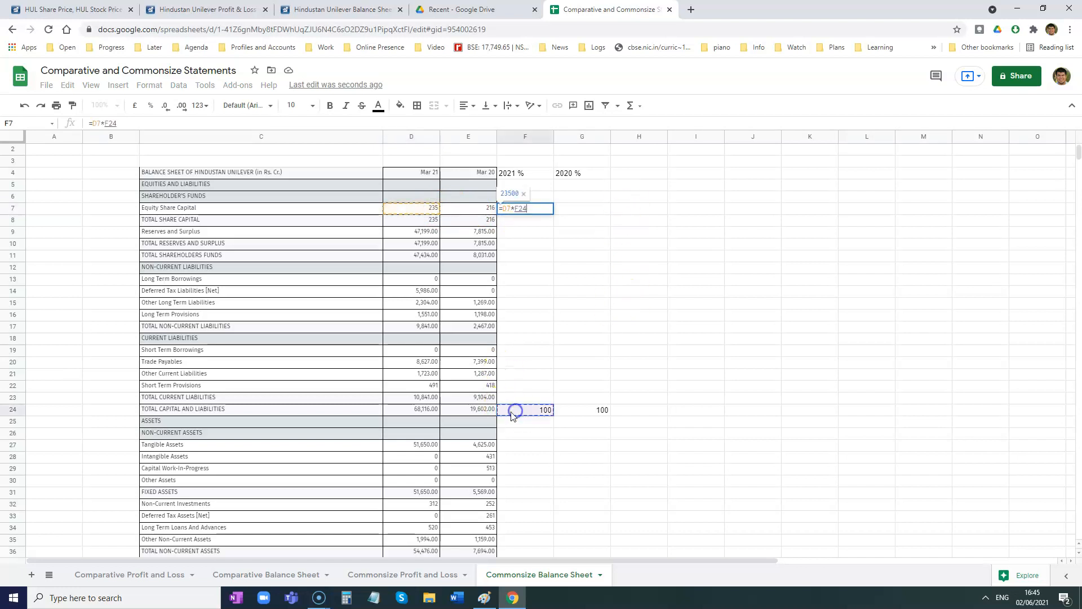
{"action": "type", "text": "/"}
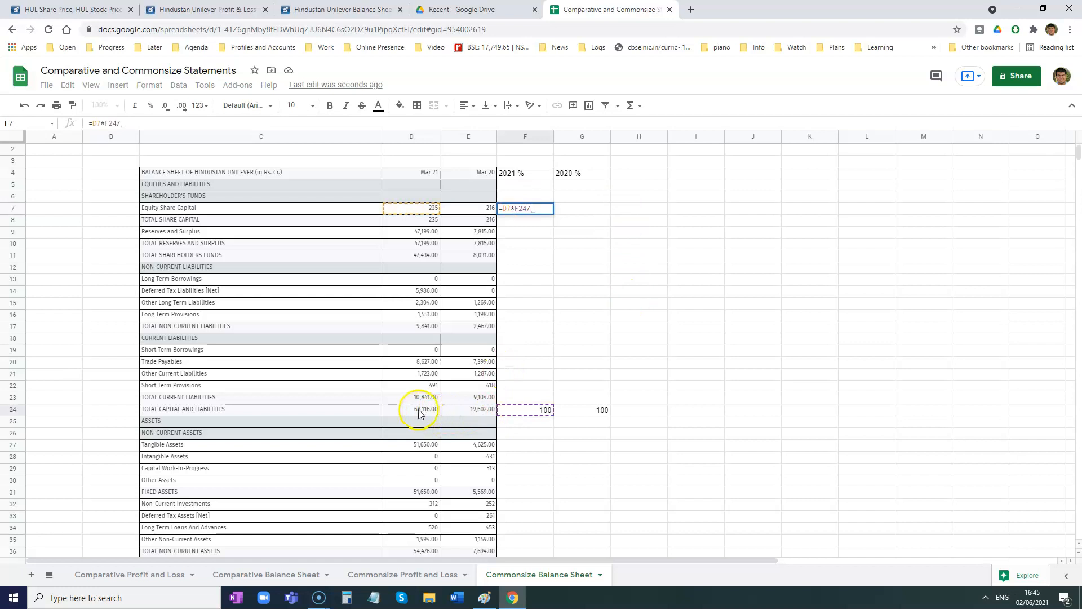
{"action": "left_click", "coordinate": [419, 413]}
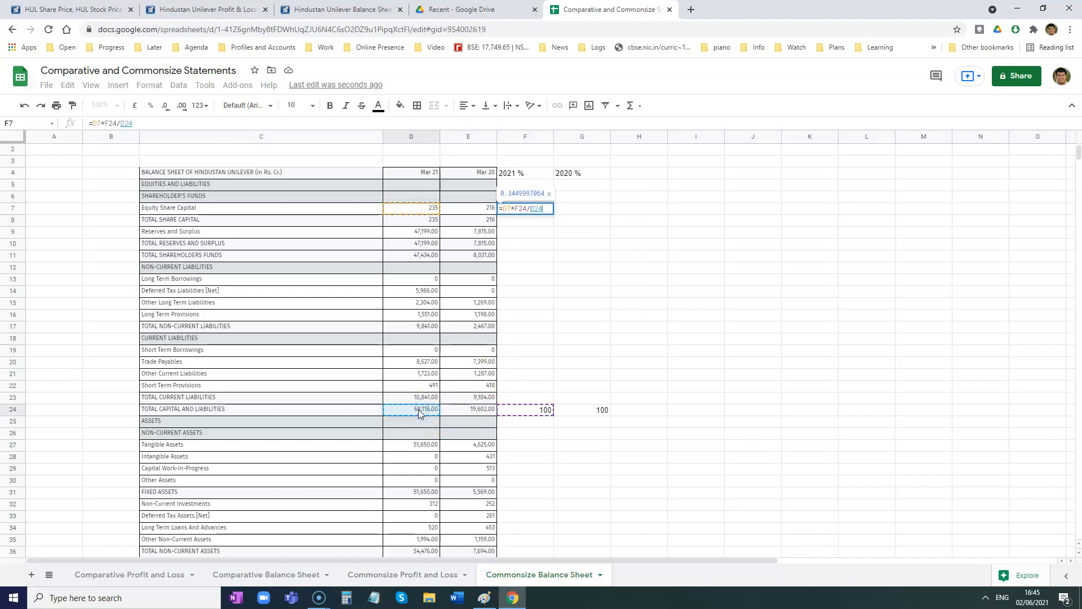
{"action": "key", "text": "Return"}
- Copy the Equity Share Capital formula from F7 across to G7 and check the copied cell references
{"action": "left_click", "coordinate": [545, 413]}
{"action": "left_click", "coordinate": [515, 211]}
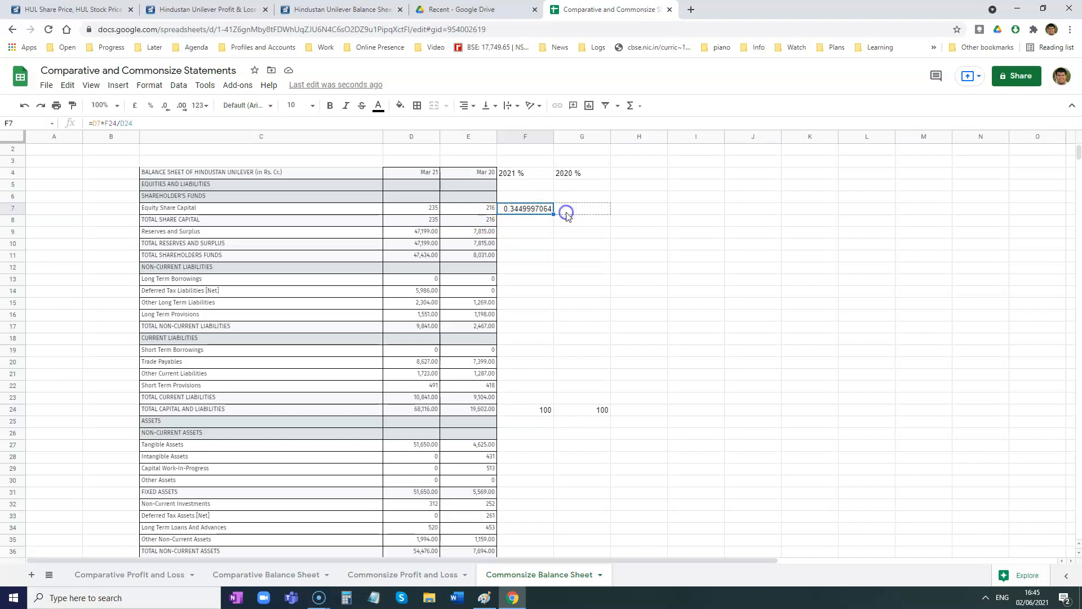
{"action": "left_click_drag", "start_coordinate": [566, 215], "coordinate": [568, 213]}
{"action": "double_click", "coordinate": [576, 210]}
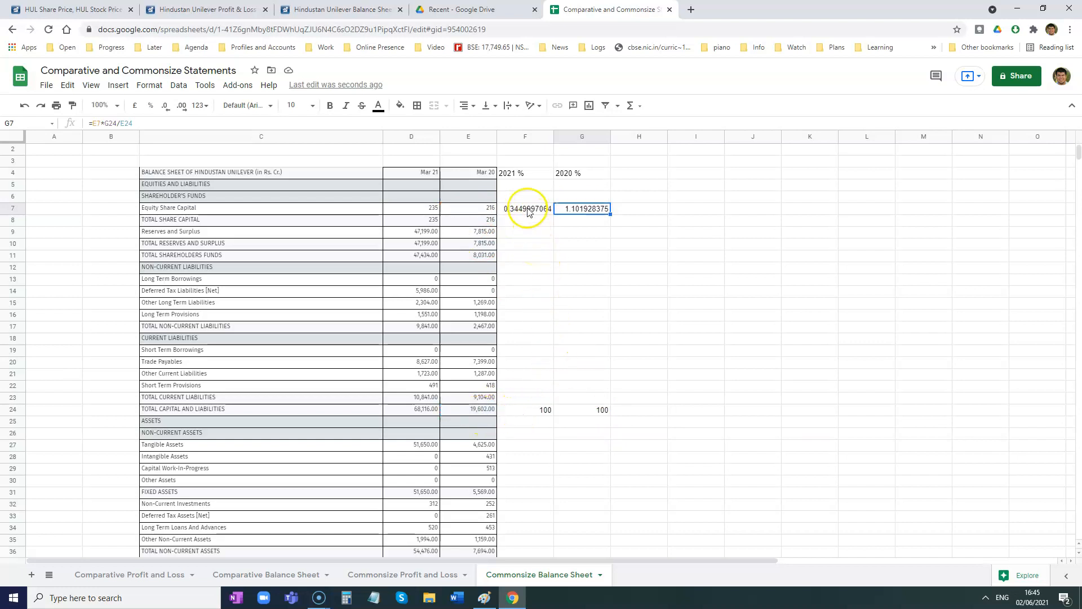
- Make the base references in F7 absolute so the formula reads =D7*$F$24/$D$24
{"action": "left_click", "coordinate": [515, 211]}
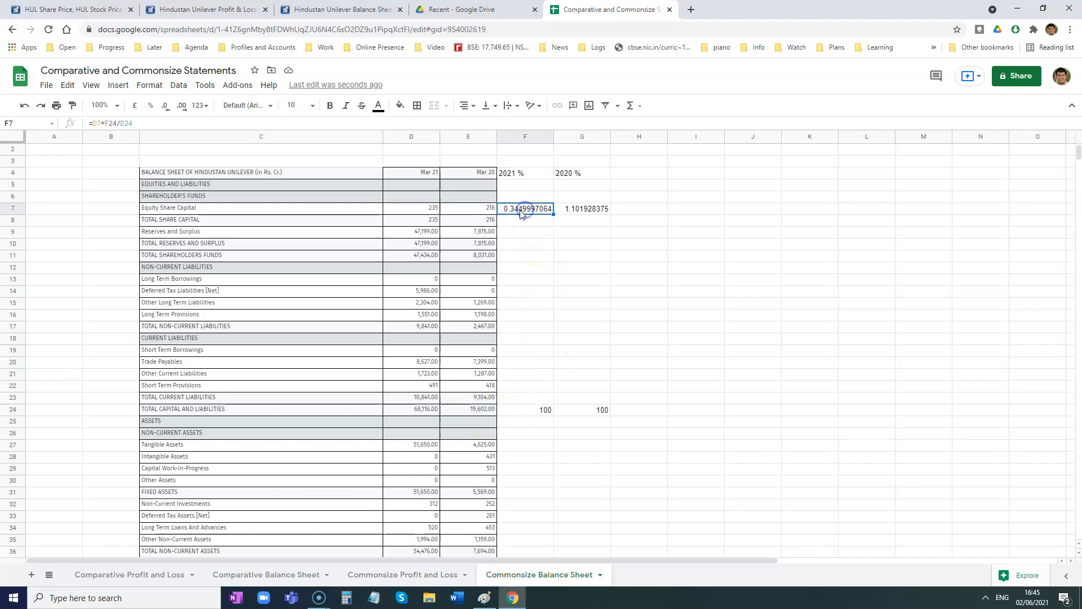
{"action": "double_click", "coordinate": [515, 211]}
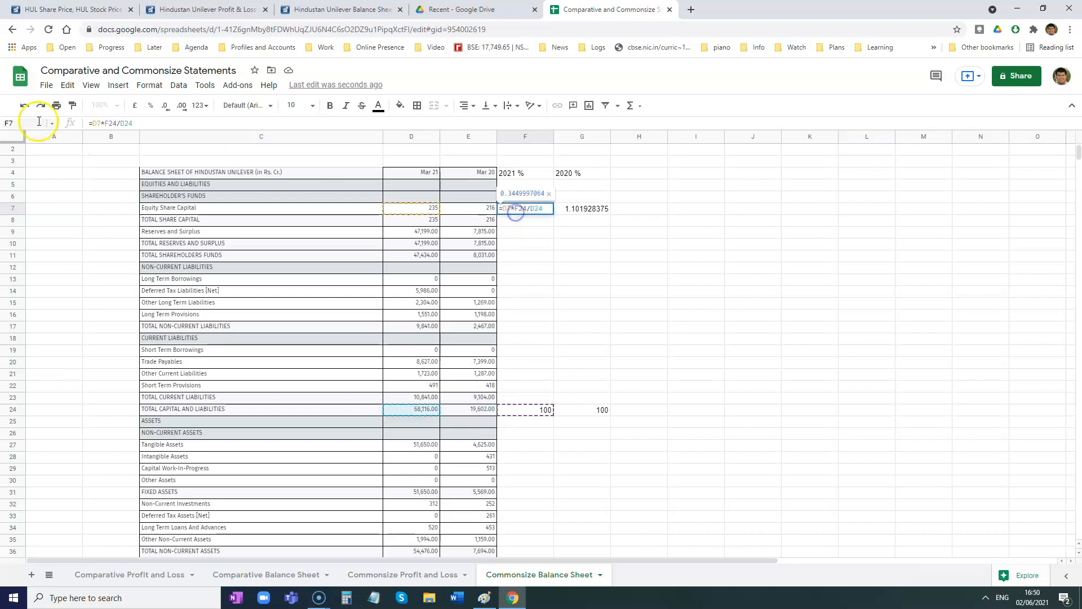
{"action": "left_click", "coordinate": [105, 122]}
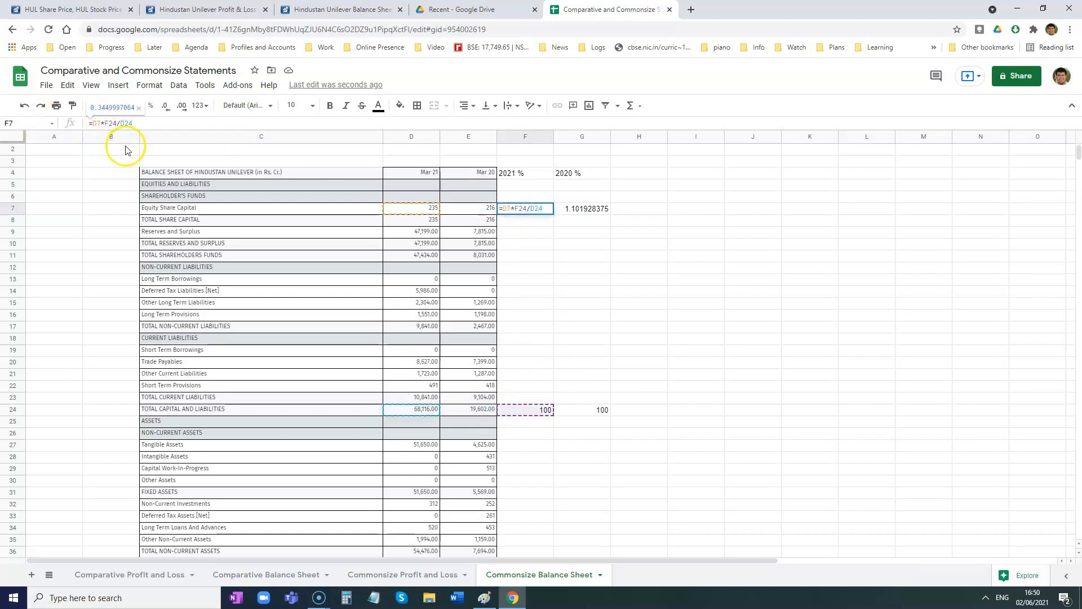
{"action": "type", "text": "$"}
{"action": "left_click", "coordinate": [115, 122]}
{"action": "type", "text": "$F$"}
{"action": "left_click", "coordinate": [136, 123]}
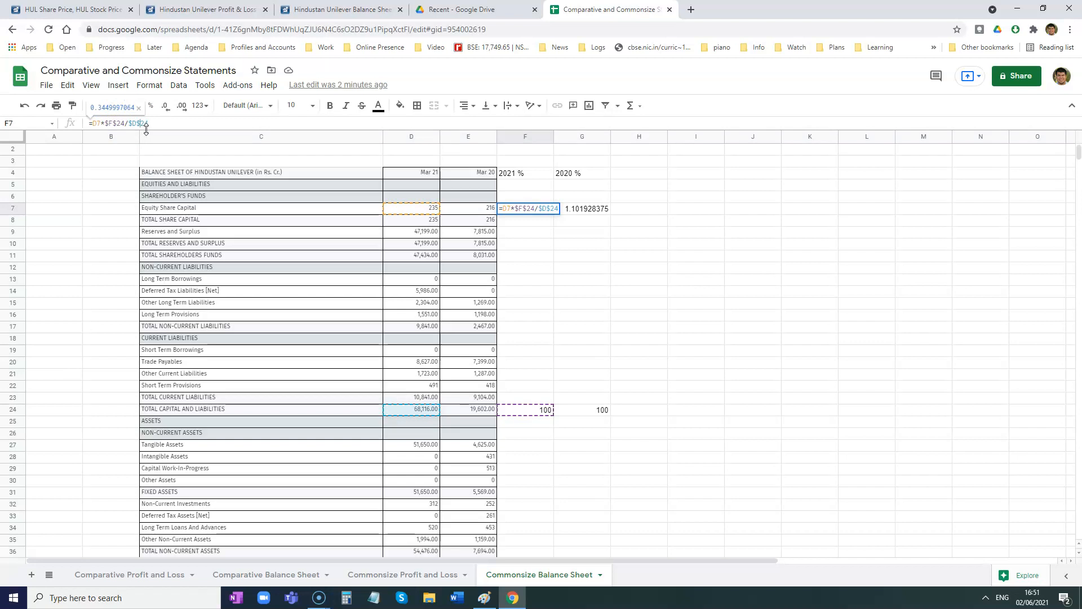
{"action": "key", "text": "Tab"}
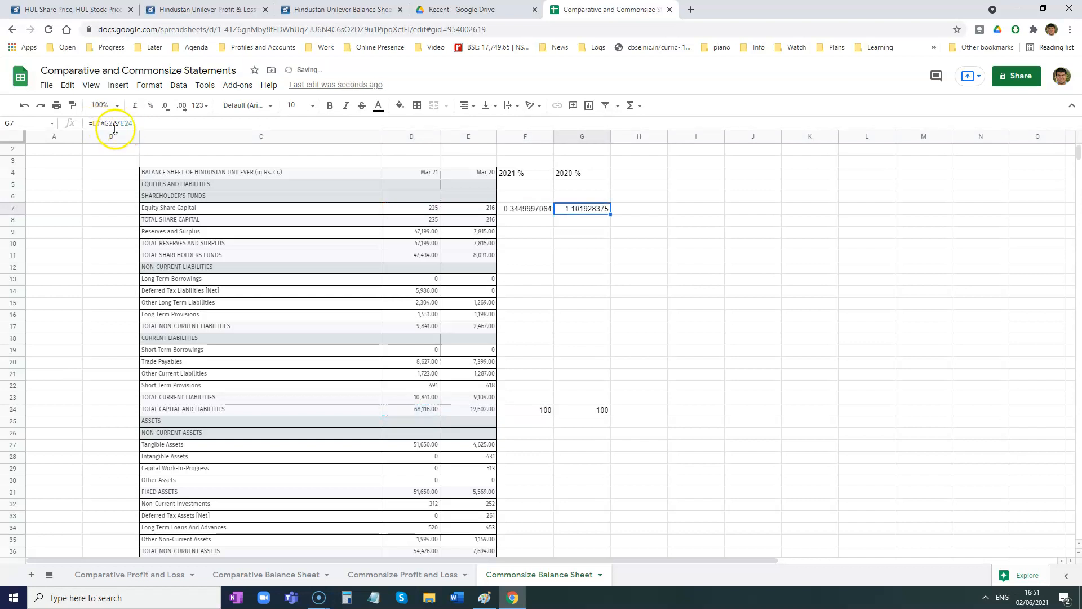
- Make the base references in G7 absolute so the formula reads =E7*$G$24/$E$24
{"action": "left_click", "coordinate": [104, 123]}
{"action": "type", "text": "$"}
{"action": "left_click", "coordinate": [112, 125]}
{"action": "left_click", "coordinate": [114, 124]}
{"action": "type", "text": "$G$"}
{"action": "left_click", "coordinate": [137, 123]}
{"action": "type", "text": "$E$"}
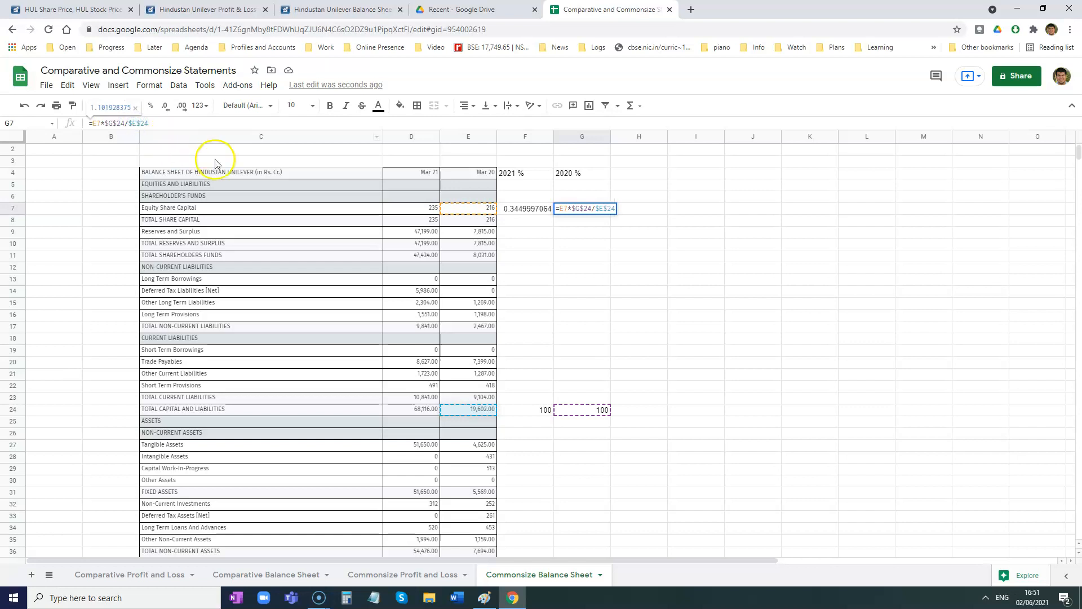
{"action": "key", "text": "Return"}
- Fill the percentage formulas in F7:G7 down through the TOTAL CURRENT LIABILITIES row, row 23
{"action": "left_click", "coordinate": [528, 208]}
{"action": "left_click_drag", "start_coordinate": [553, 215], "coordinate": [604, 401]}
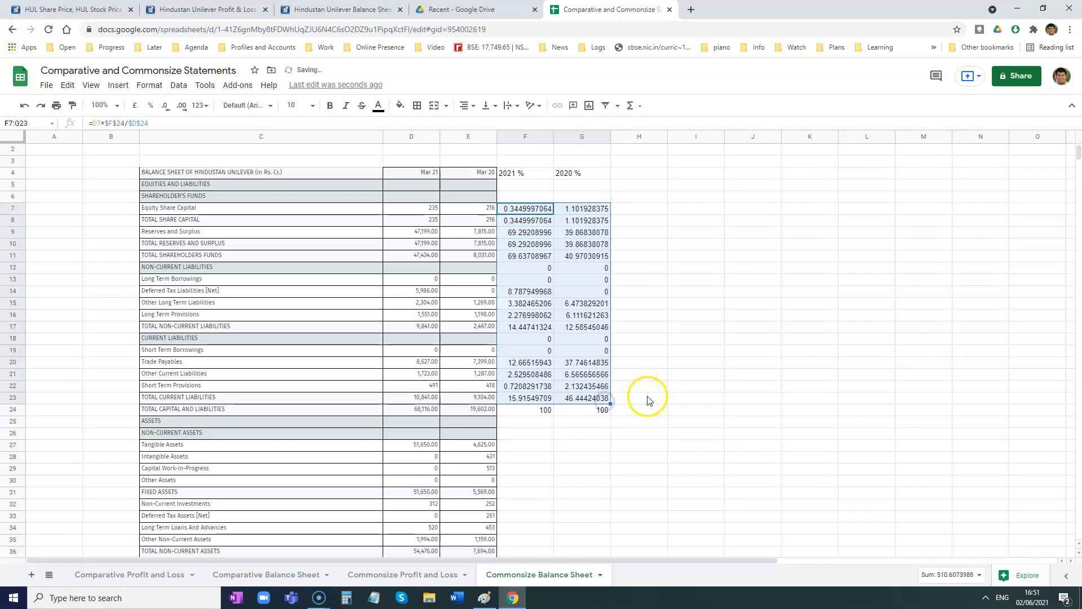
{"action": "left_click", "coordinate": [544, 400]}
{"action": "mouse_move", "coordinate": [544, 409]}
{"action": "left_mouse_down"}
{"action": "mouse_move", "coordinate": [582, 410]}
{"action": "mouse_move", "coordinate": [542, 400]}
{"action": "mouse_move", "coordinate": [571, 399]}
{"action": "mouse_move", "coordinate": [550, 401]}
{"action": "mouse_move", "coordinate": [562, 402]}
{"action": "left_mouse_up"}
- Copy the formulas from F23:G23 to Tangible Assets in F27:G27 and fill them down to TOTAL CURRENT ASSETS in row 44
{"action": "left_click", "coordinate": [534, 398]}
{"action": "key", "text": "ctrl+c"}
{"action": "left_click", "coordinate": [526, 444]}
{"action": "key", "text": "ctrl+v"}
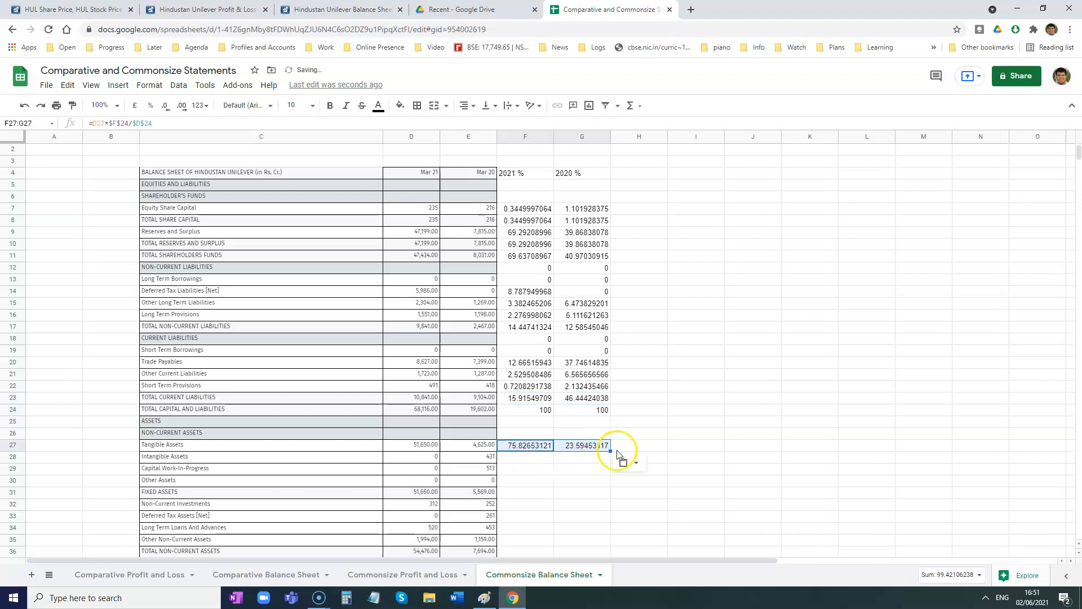
{"action": "scroll", "coordinate": [618, 451], "scroll_direction": "down", "scroll_amount": 1}
{"action": "scroll", "coordinate": [608, 401], "scroll_direction": "down", "scroll_amount": 2}
{"action": "left_click_drag", "start_coordinate": [610, 392], "coordinate": [602, 504]}
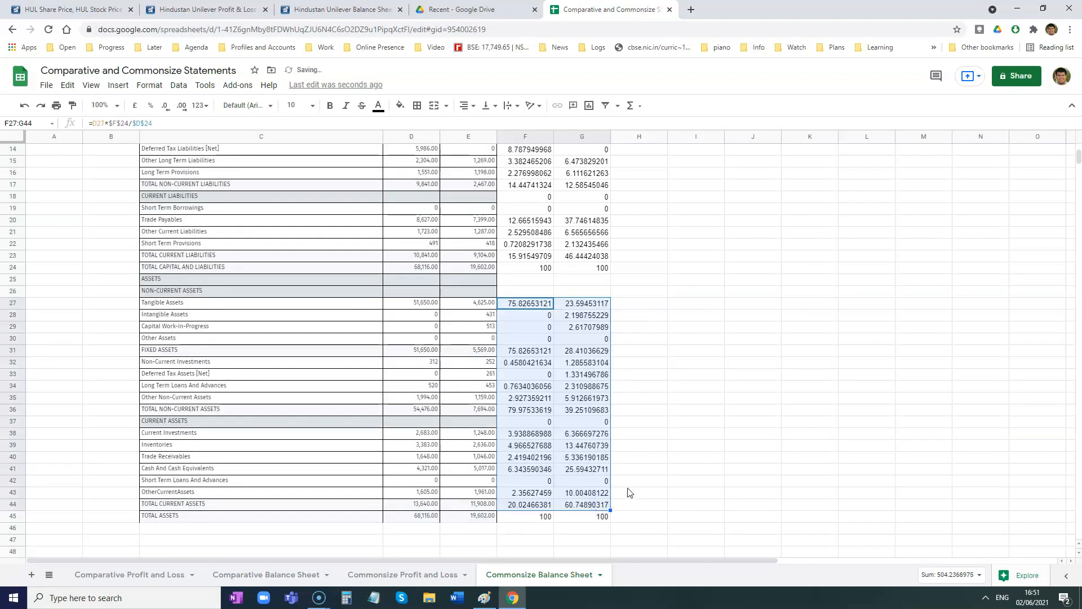
- Examine the asset percentage formulas in F31, F38, F44 and G44 and the base values for both balance sheet totals
{"action": "double_click", "coordinate": [540, 354]}
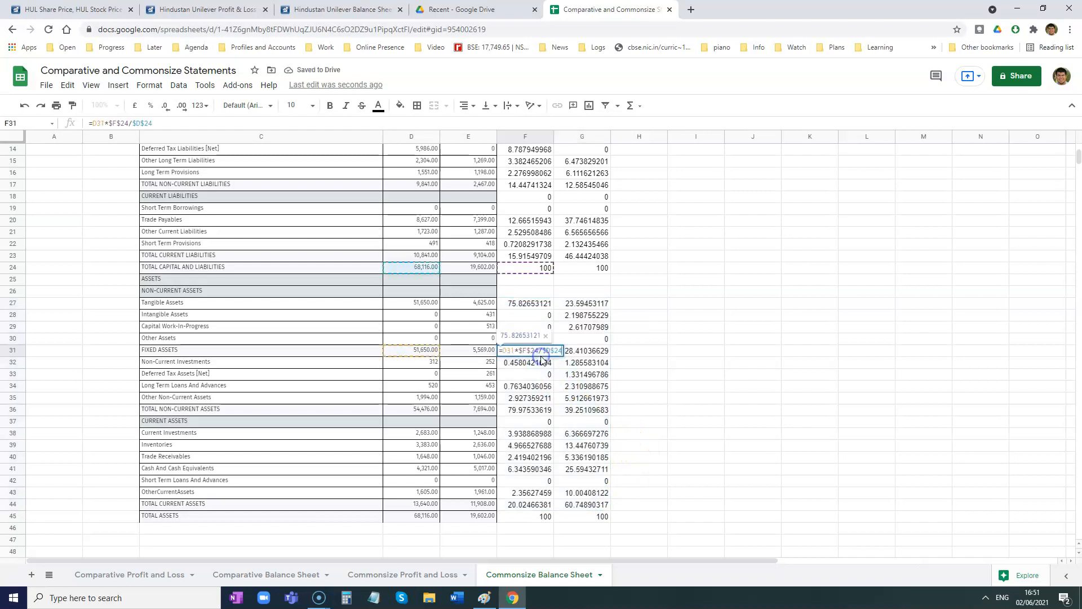
{"action": "double_click", "coordinate": [521, 434]}
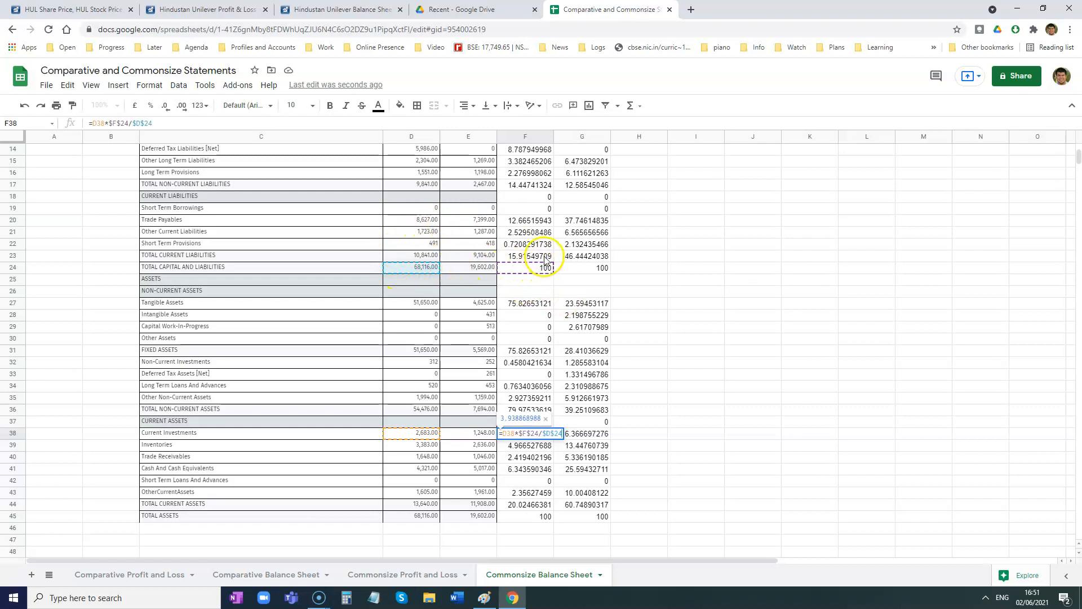
{"action": "key", "text": "Return"}
{"action": "left_click", "coordinate": [537, 518]}
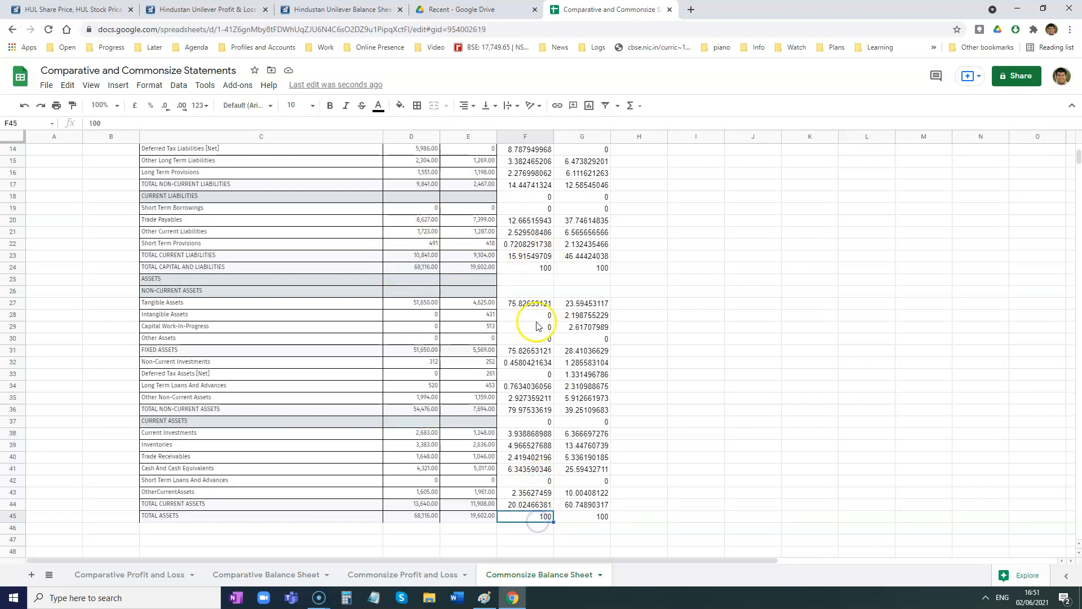
{"action": "left_click", "coordinate": [540, 267]}
{"action": "left_click", "coordinate": [544, 506]}
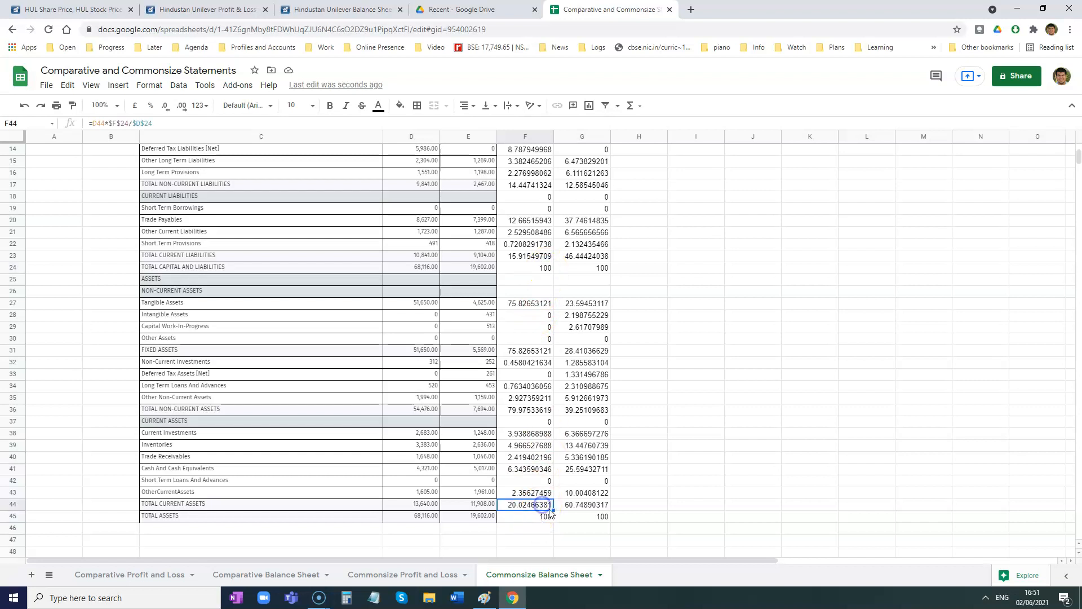
{"action": "left_click", "coordinate": [580, 507]}
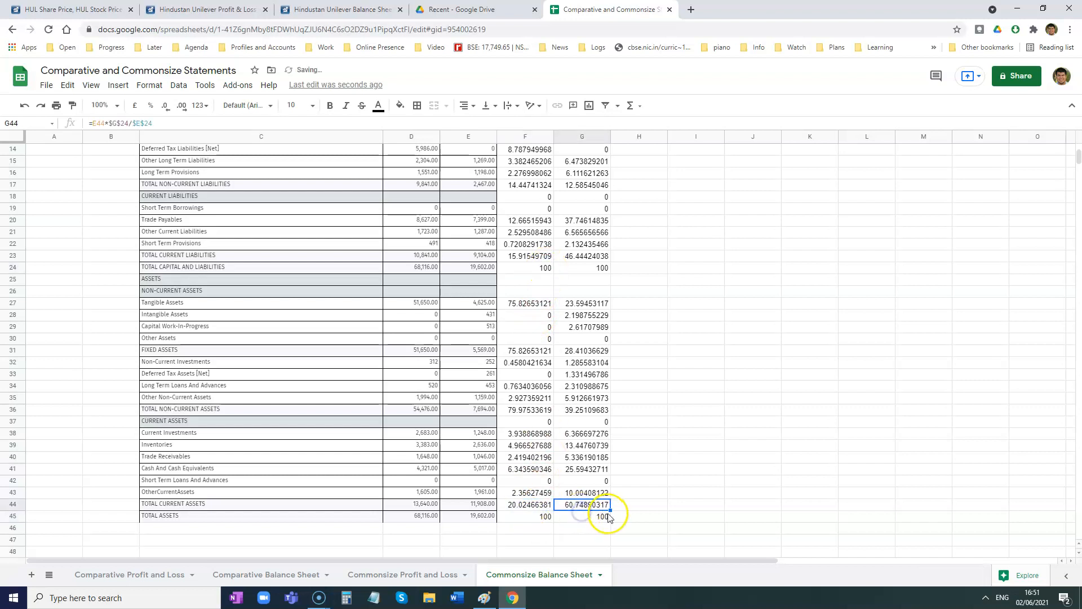
- Check the TOTAL ASSETS percentage formula in F45, and format the percentage columns F and G to show two decimal places
{"action": "double_click", "coordinate": [547, 515]}
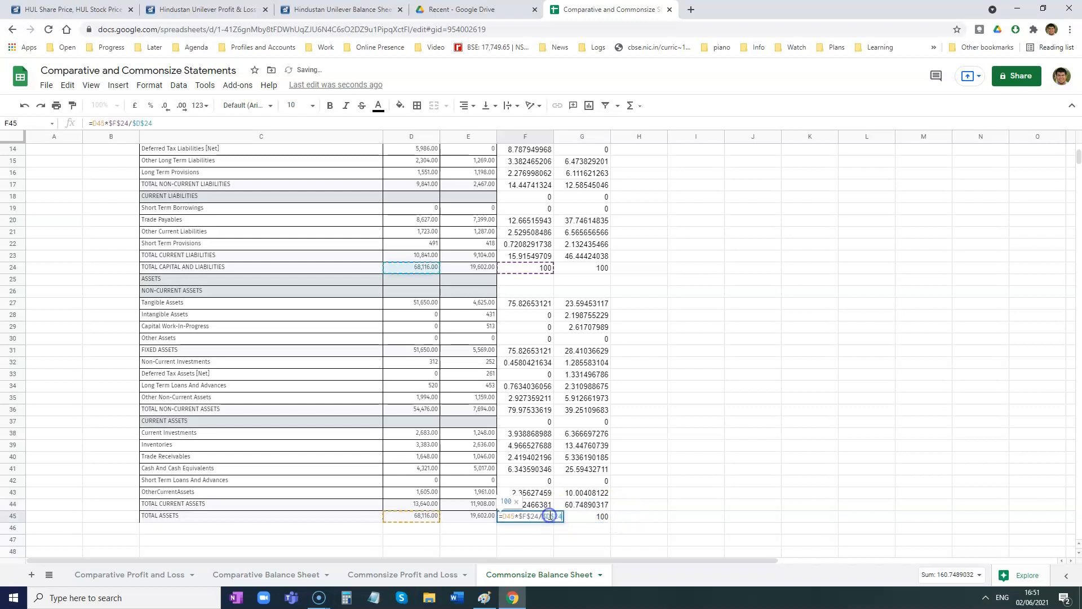
{"action": "left_click", "coordinate": [585, 505]}
{"action": "scroll", "coordinate": [541, 332], "scroll_direction": "up", "scroll_amount": 5}
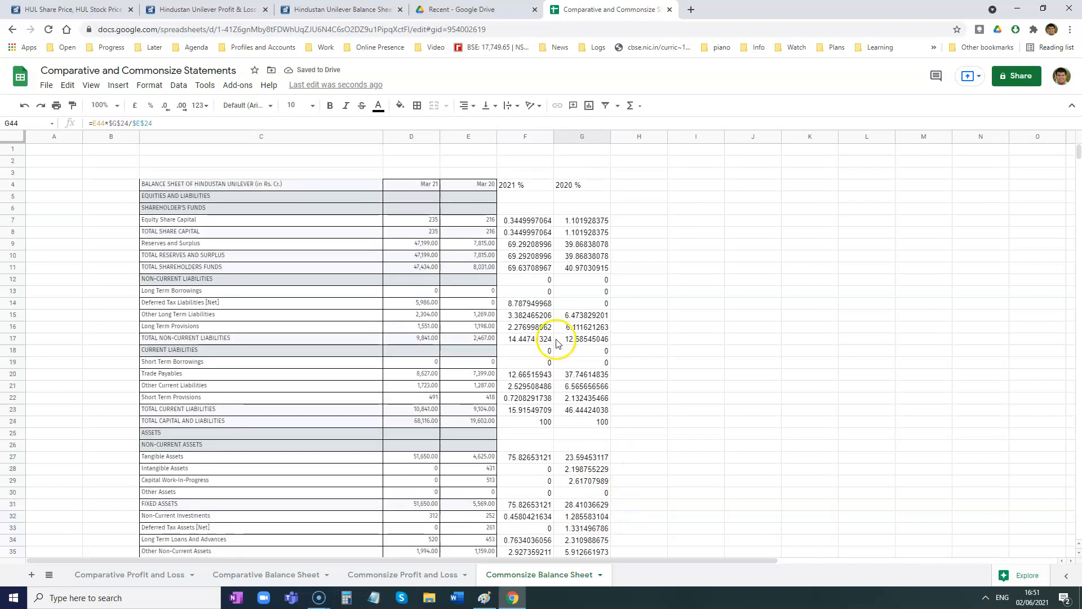
{"action": "left_click_drag", "start_coordinate": [522, 139], "coordinate": [583, 138]}
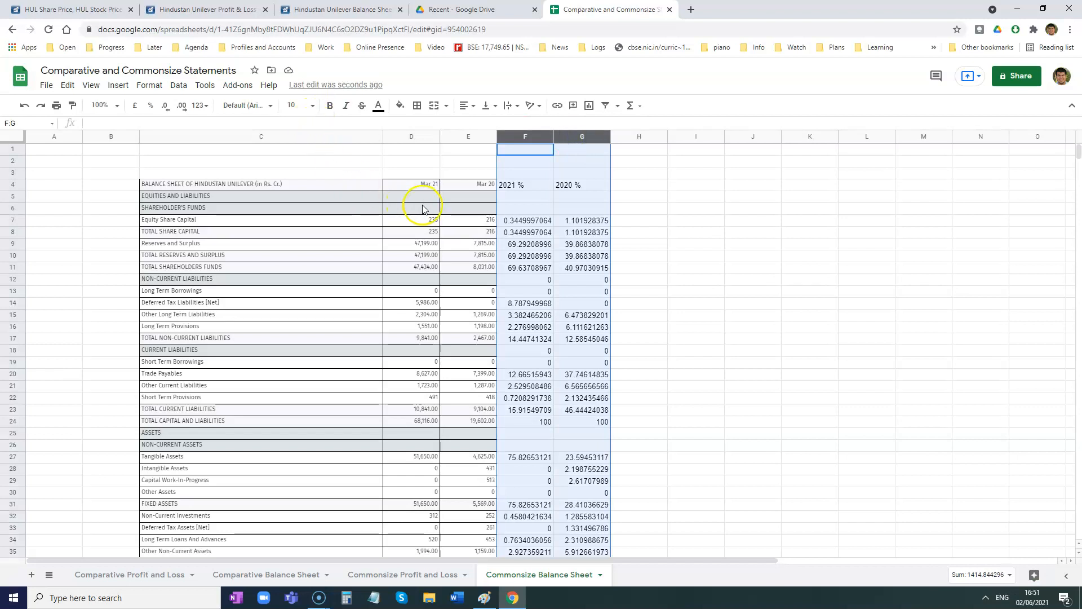
{"action": "left_click", "coordinate": [179, 111]}
{"action": "left_click", "coordinate": [167, 110]}
{"action": "left_click", "coordinate": [166, 110]}
{"action": "left_click", "coordinate": [167, 110]}
{"action": "left_click", "coordinate": [167, 110]}
{"action": "left_click", "coordinate": [167, 110]}
{"action": "left_click", "coordinate": [167, 110]}
{"action": "left_click", "coordinate": [166, 110]}
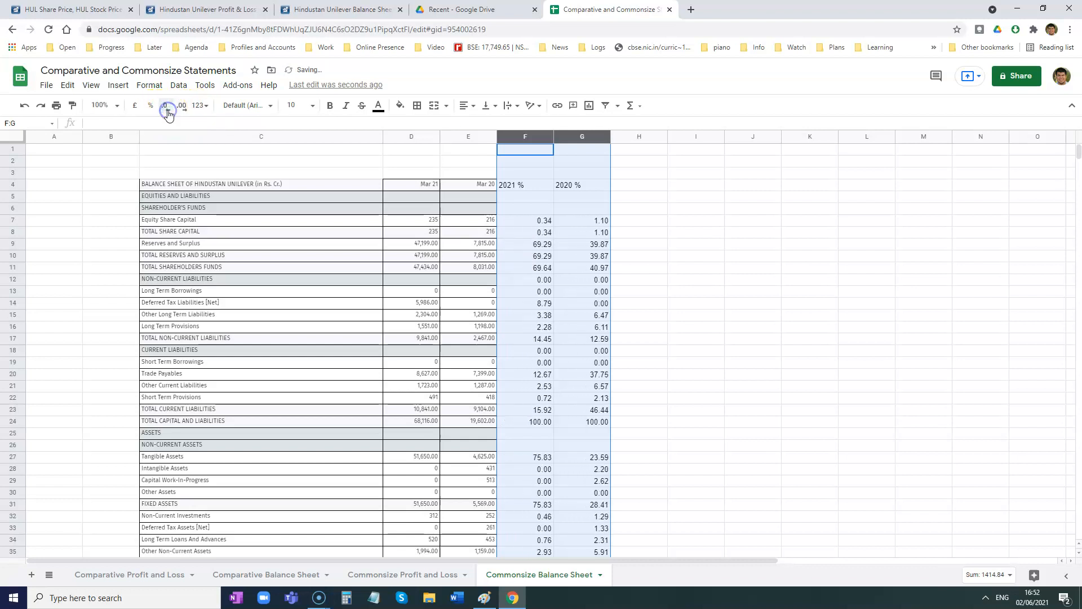
{"action": "scroll", "coordinate": [648, 269], "scroll_direction": "down", "scroll_amount": 5}
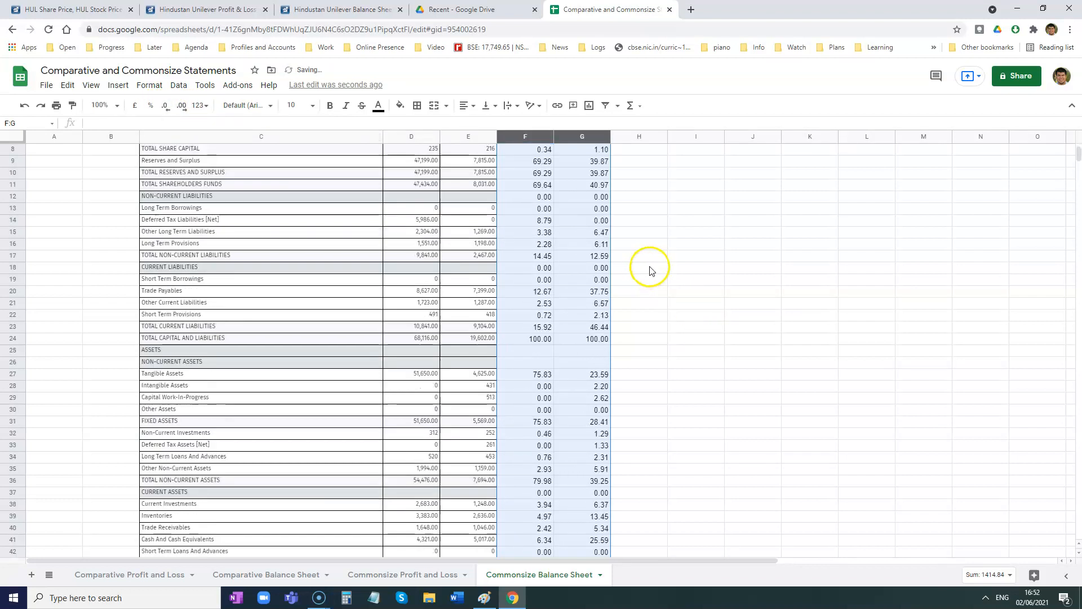
{"action": "scroll", "coordinate": [649, 270], "scroll_direction": "up", "scroll_amount": 5}
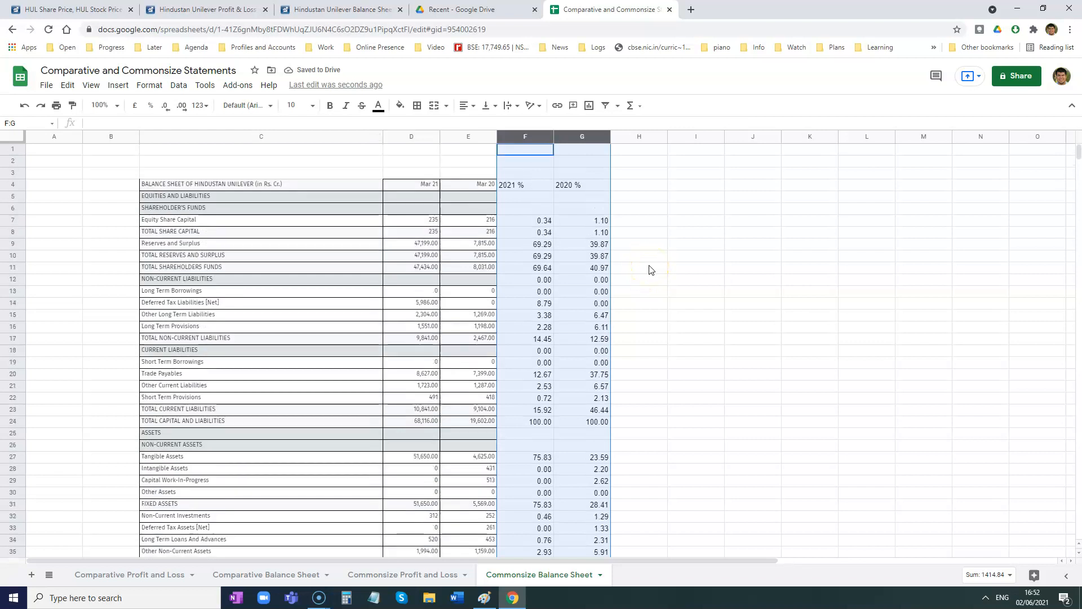
{"action": "left_click", "coordinate": [654, 230]}
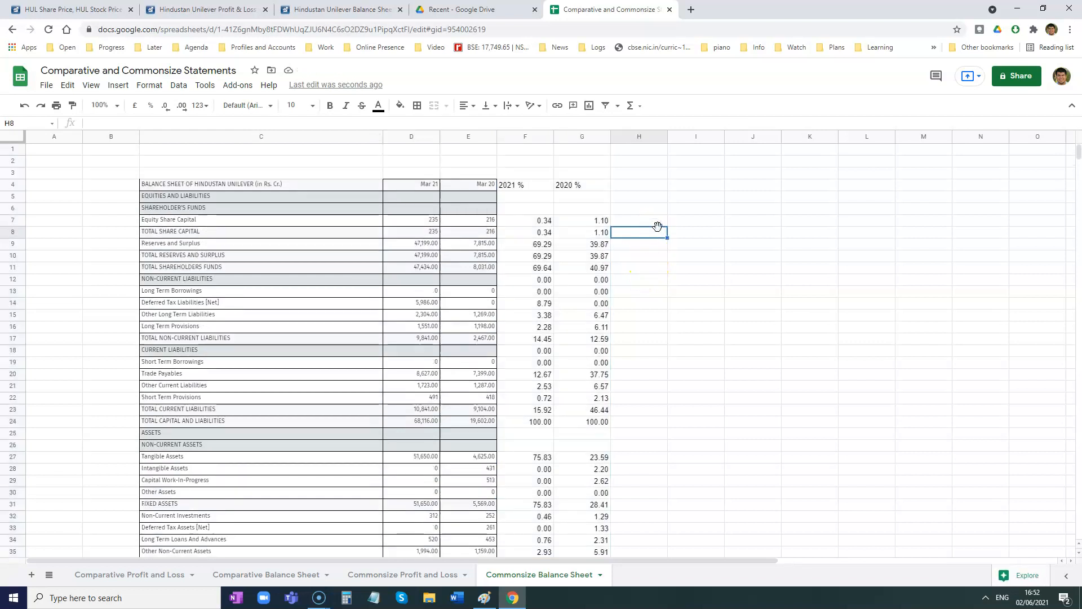